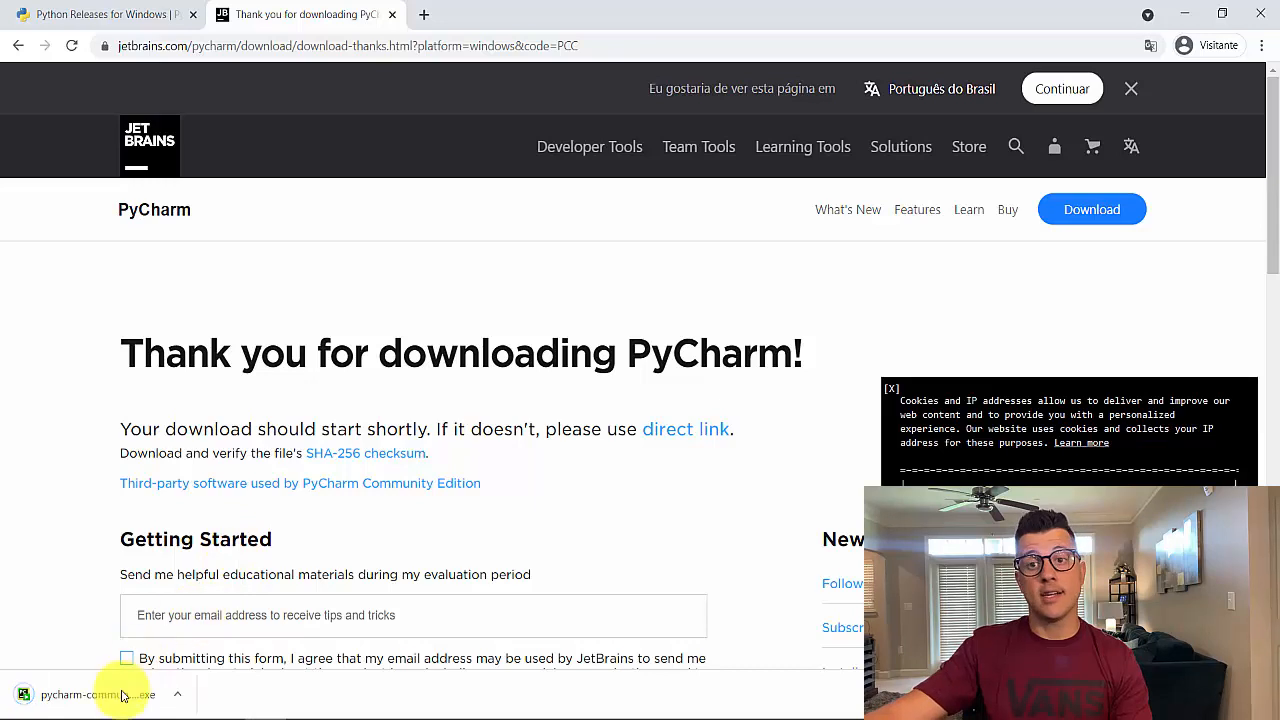
Run the downloaded PyCharm Community Edition installer, keeping the default old-version and install-location choices
{"action": "left_click", "coordinate": [110, 692]}
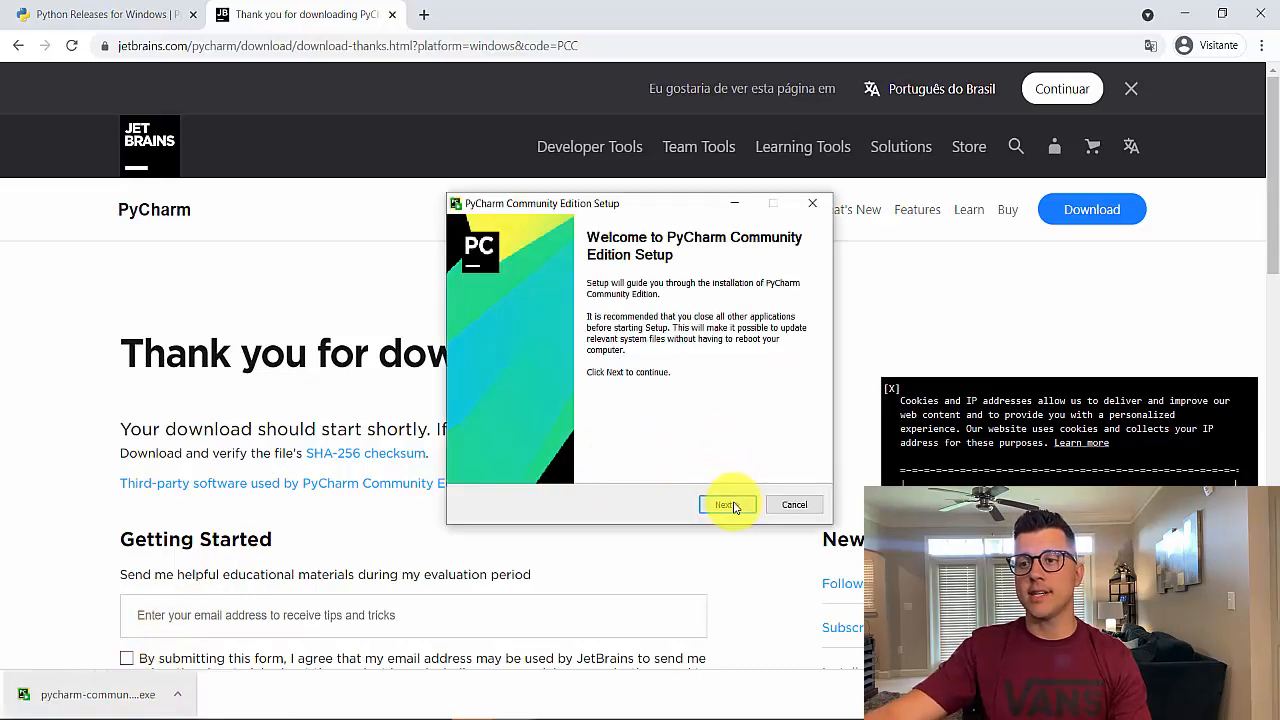
{"action": "left_click", "coordinate": [727, 505]}
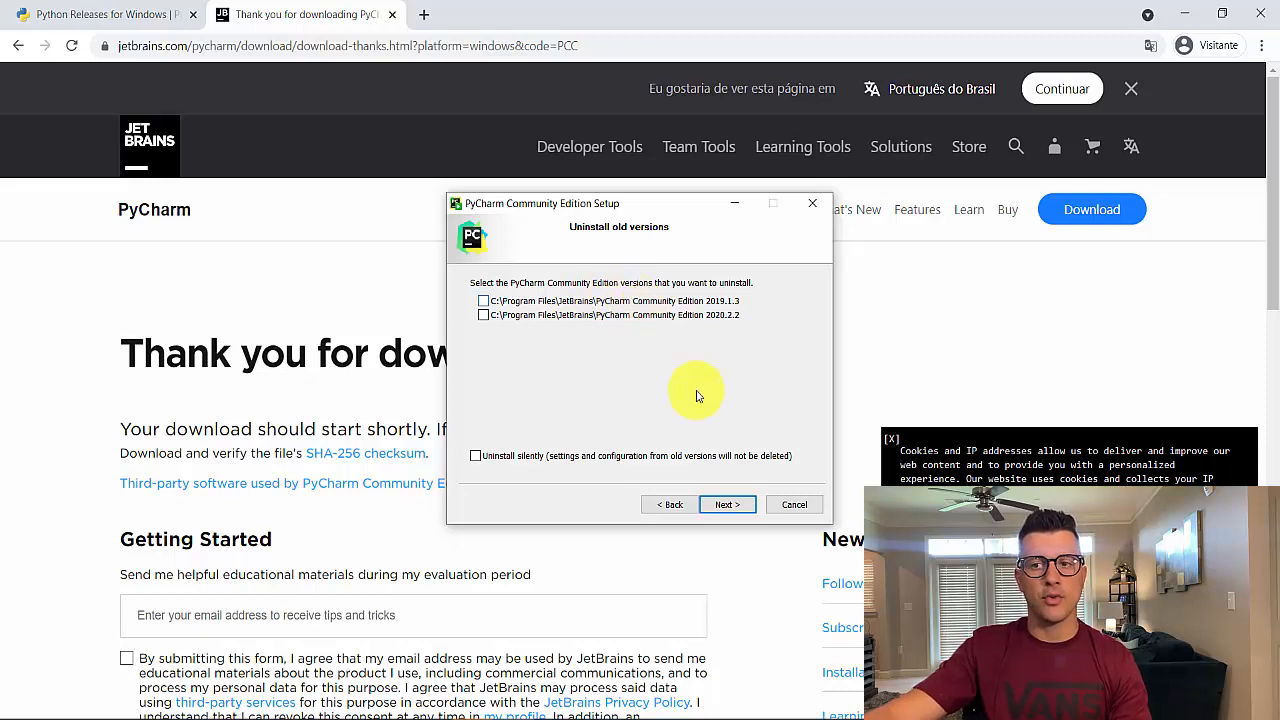
{"action": "left_click", "coordinate": [726, 505]}
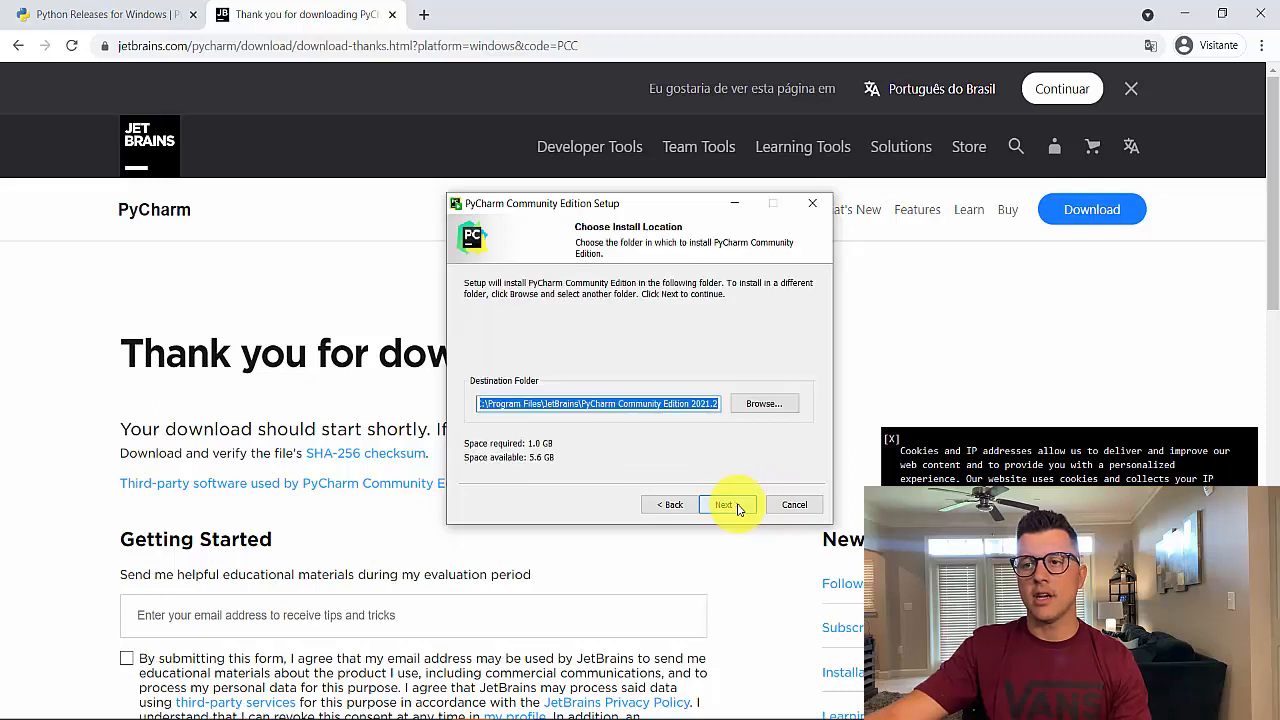
{"action": "left_click", "coordinate": [726, 505]}
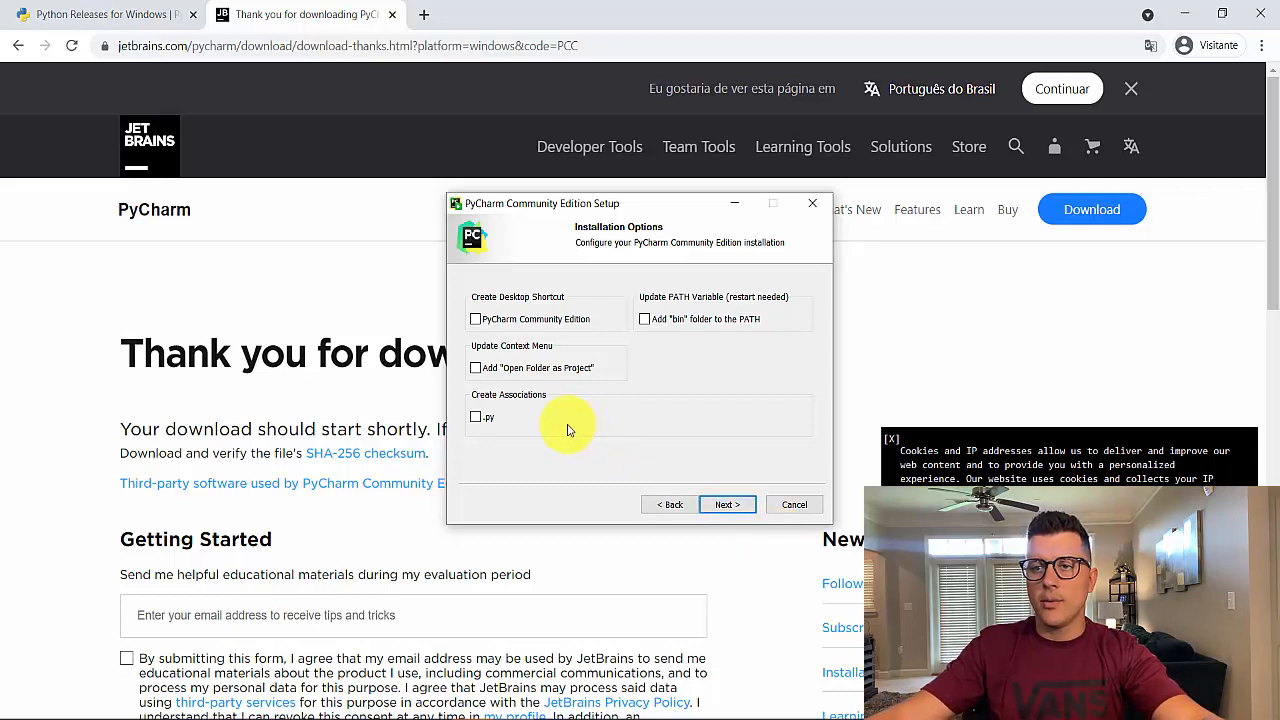
Enable the .py file association and complete the installation with the default JetBrains Start Menu folder
{"action": "left_click", "coordinate": [477, 418]}
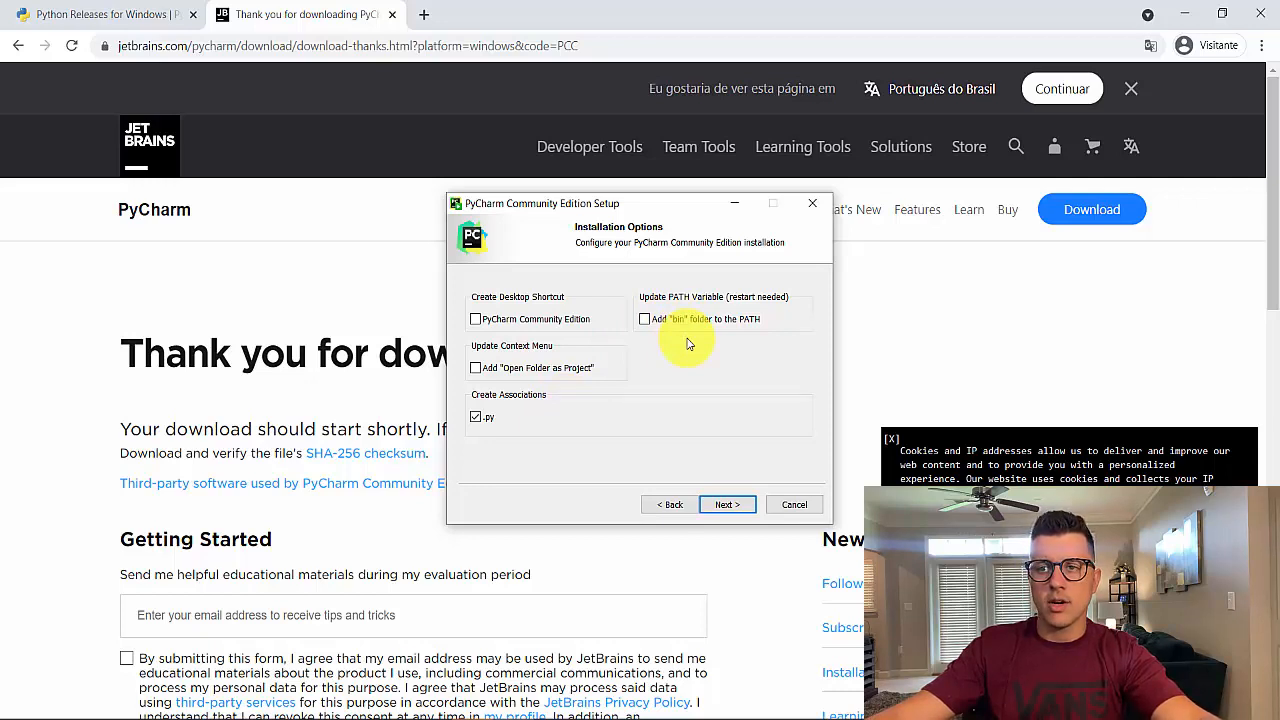
{"action": "left_click", "coordinate": [740, 511]}
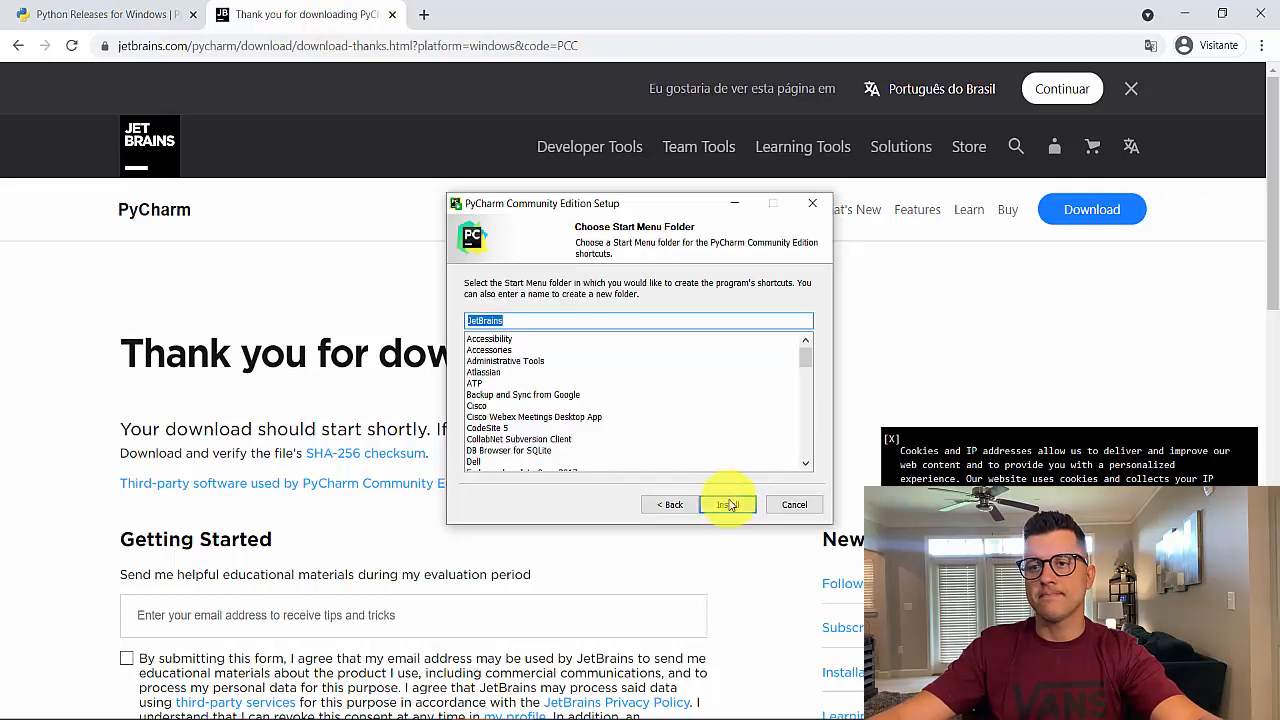
{"action": "left_click", "coordinate": [730, 508]}
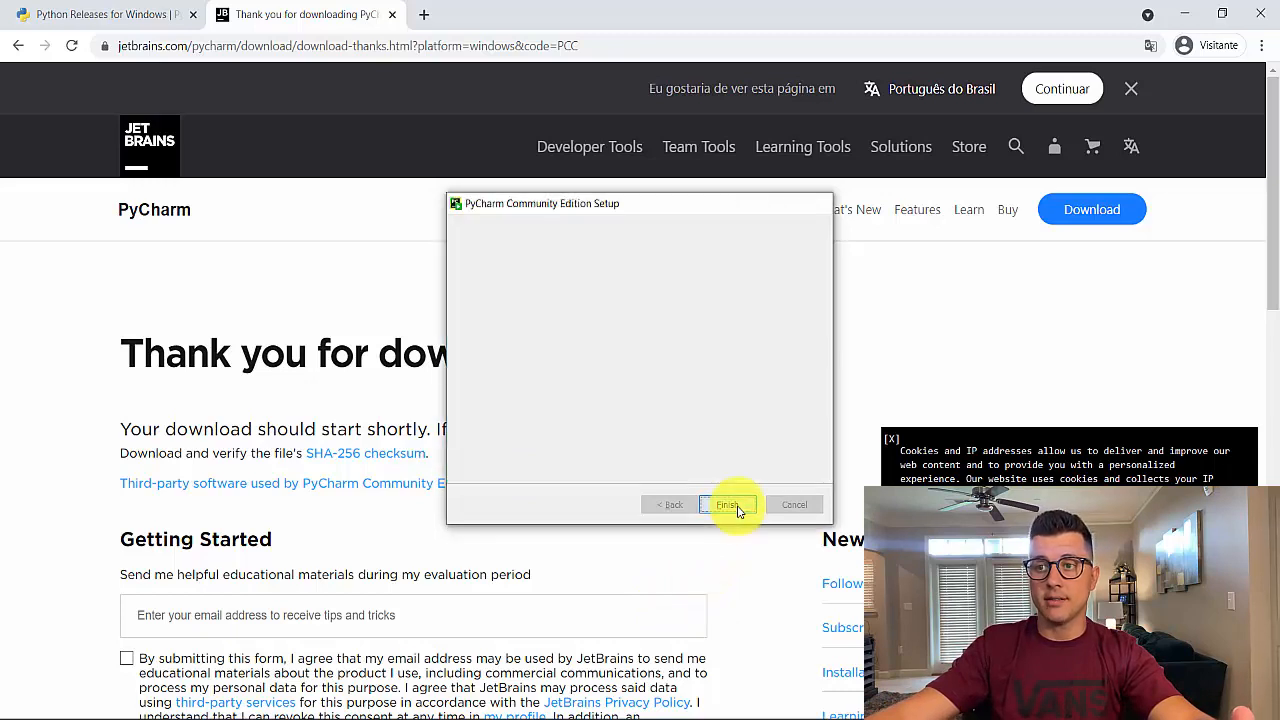
{"action": "left_click", "coordinate": [727, 505]}
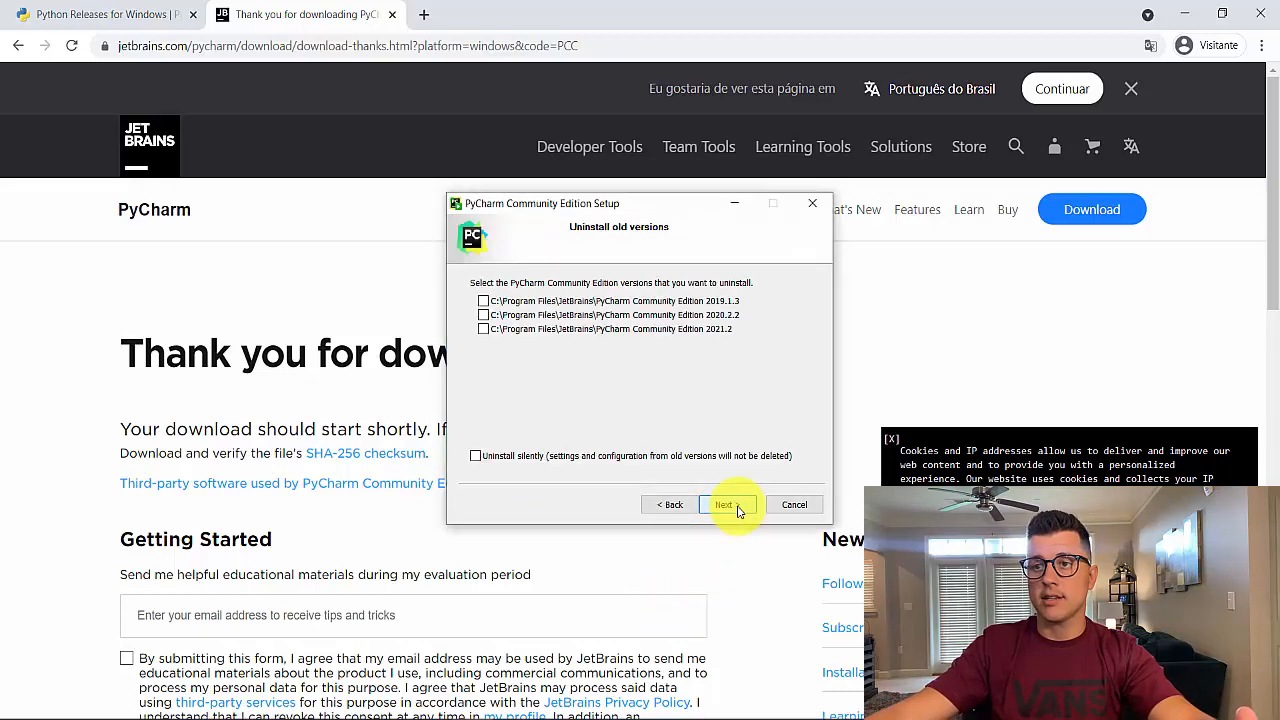
Quit the reopened PyCharm Community Edition setup without uninstalling any old versions
{"action": "left_click", "coordinate": [794, 505]}
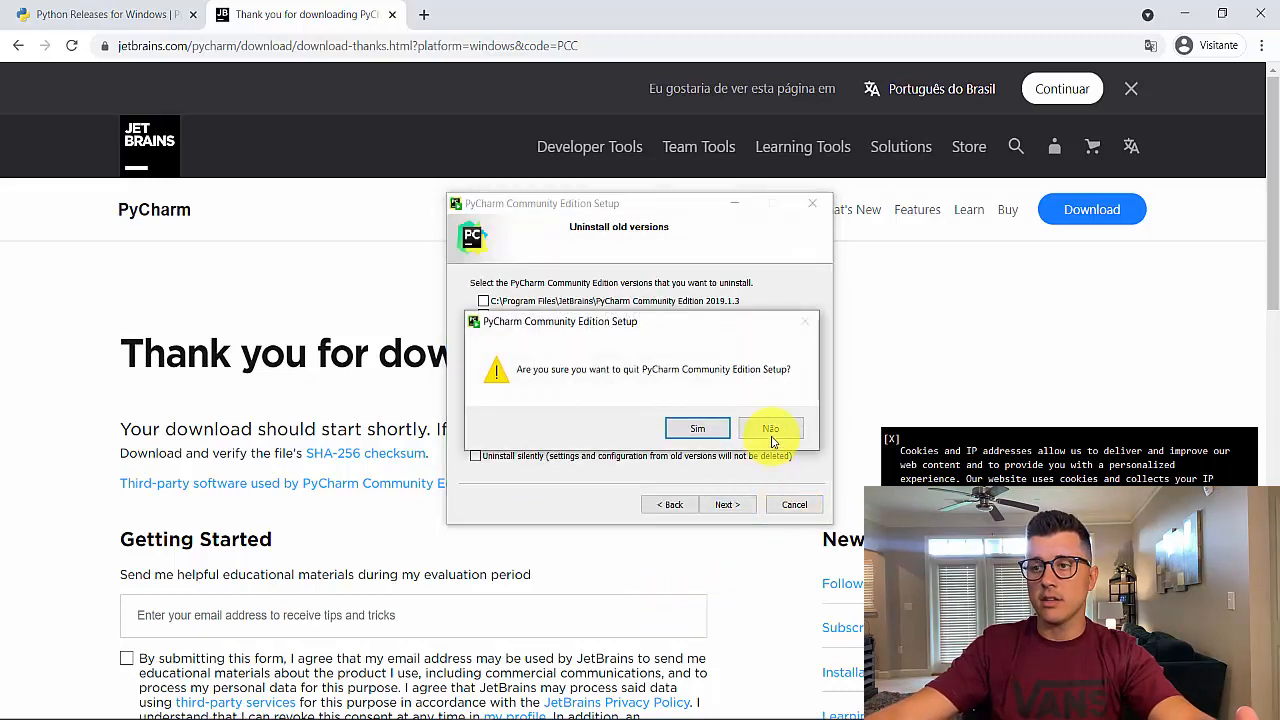
{"action": "left_click", "coordinate": [768, 430]}
{"action": "left_click", "coordinate": [792, 505]}
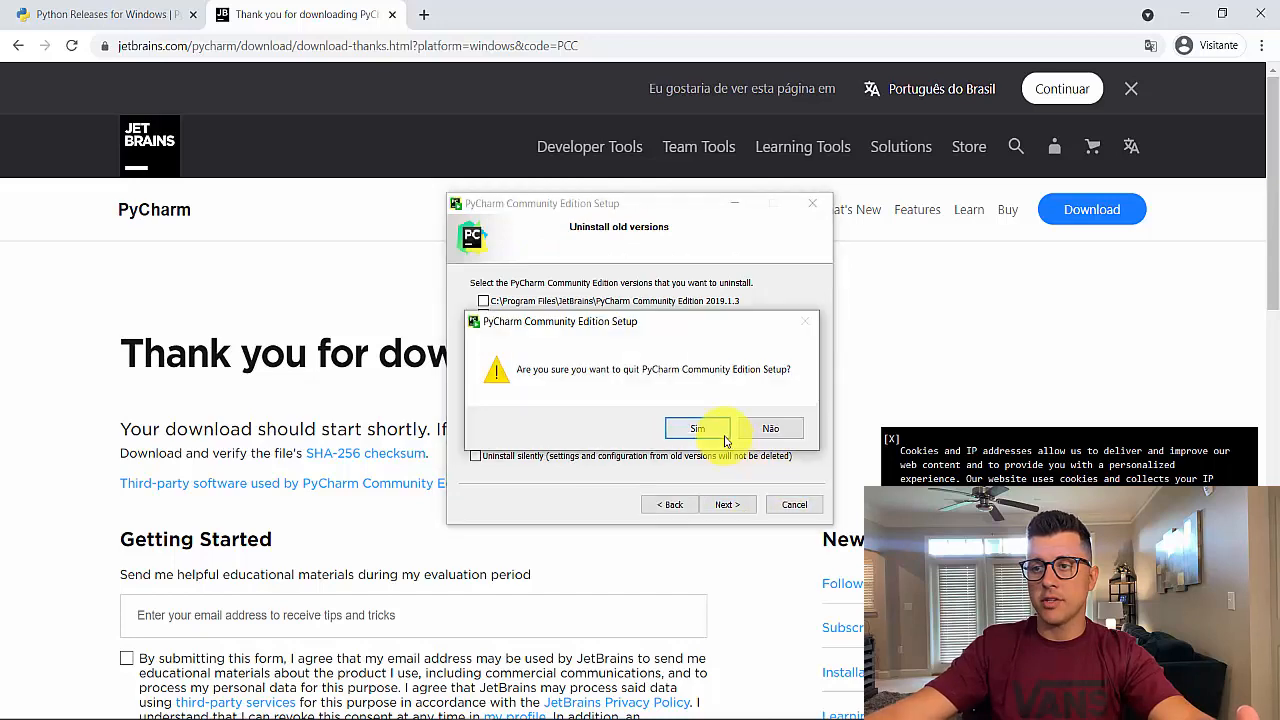
{"action": "left_click", "coordinate": [710, 429]}
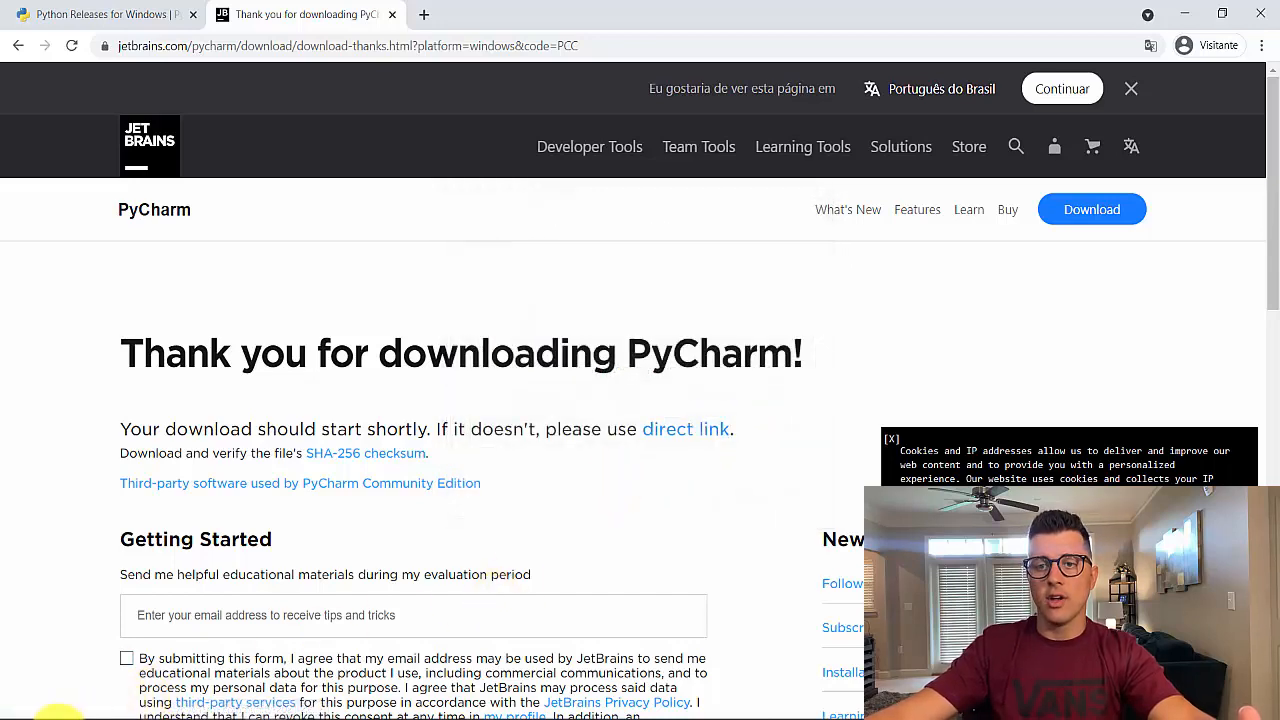
Search the Start menu for pycharm and launch PyCharm Community Edition 2021.2
{"action": "left_click", "coordinate": [40, 712]}
{"action": "type", "text": "pyc"}
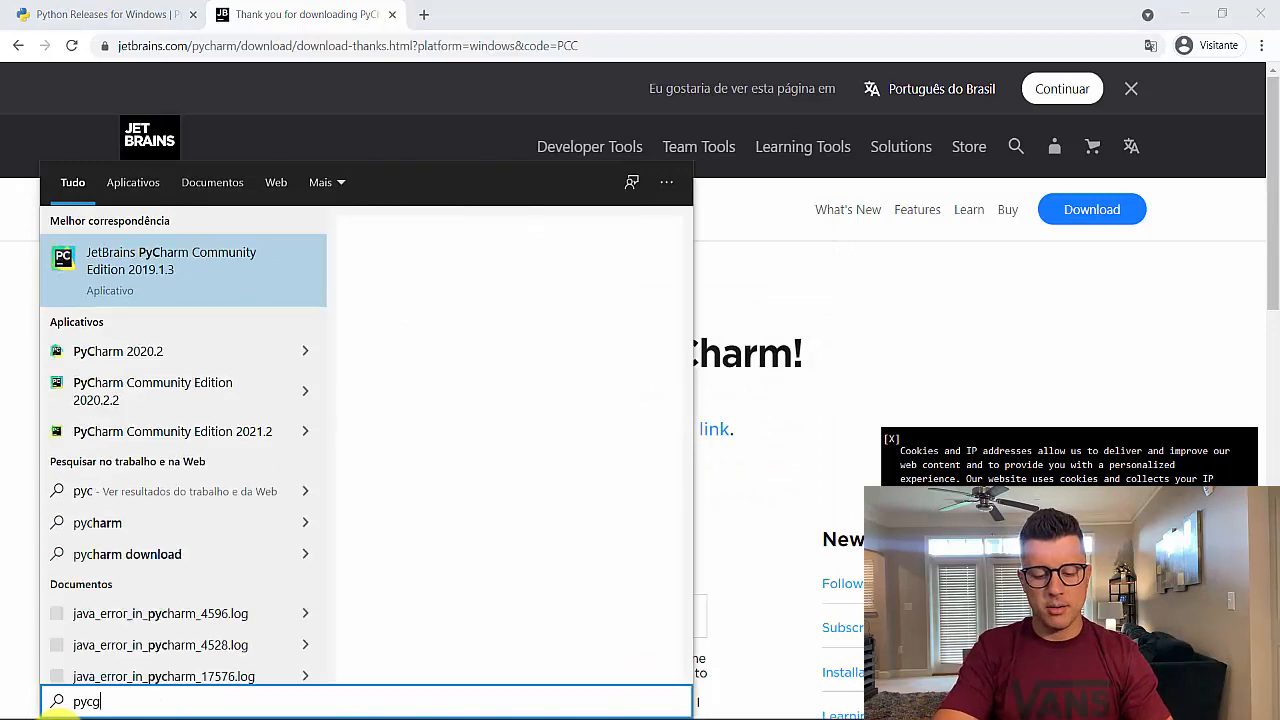
{"action": "type", "text": "ha"}
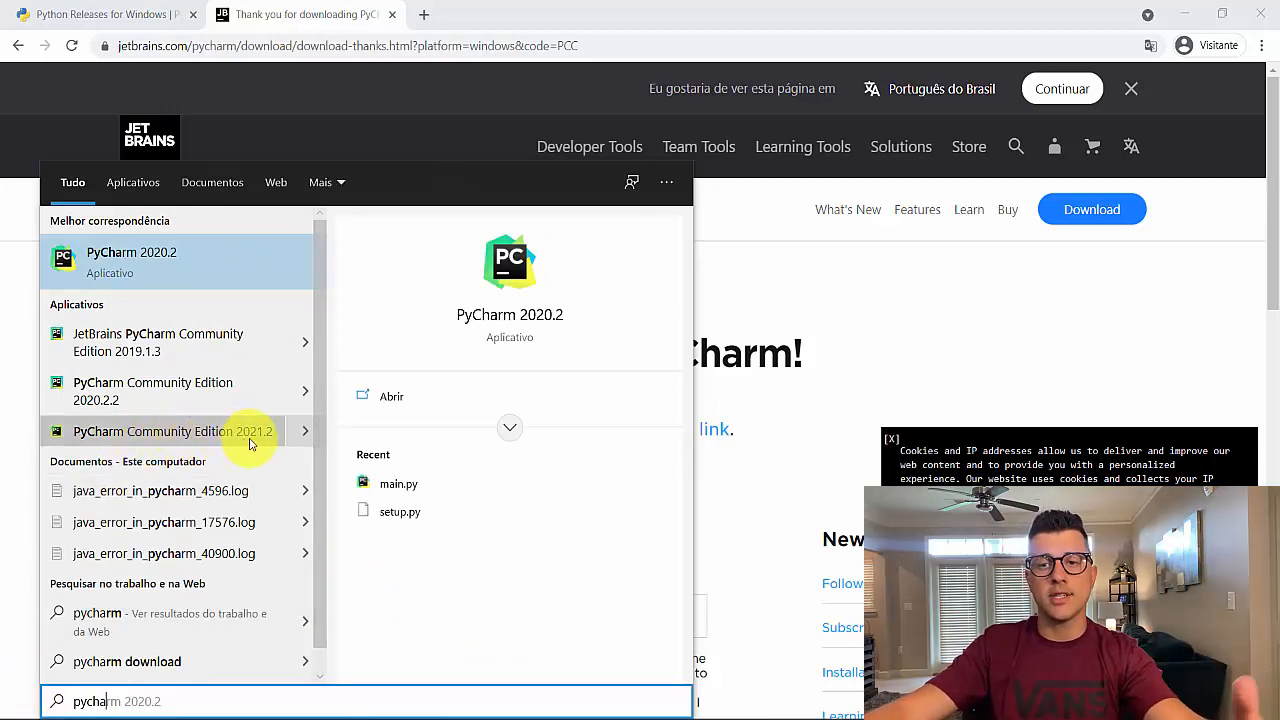
{"action": "left_click", "coordinate": [213, 437]}
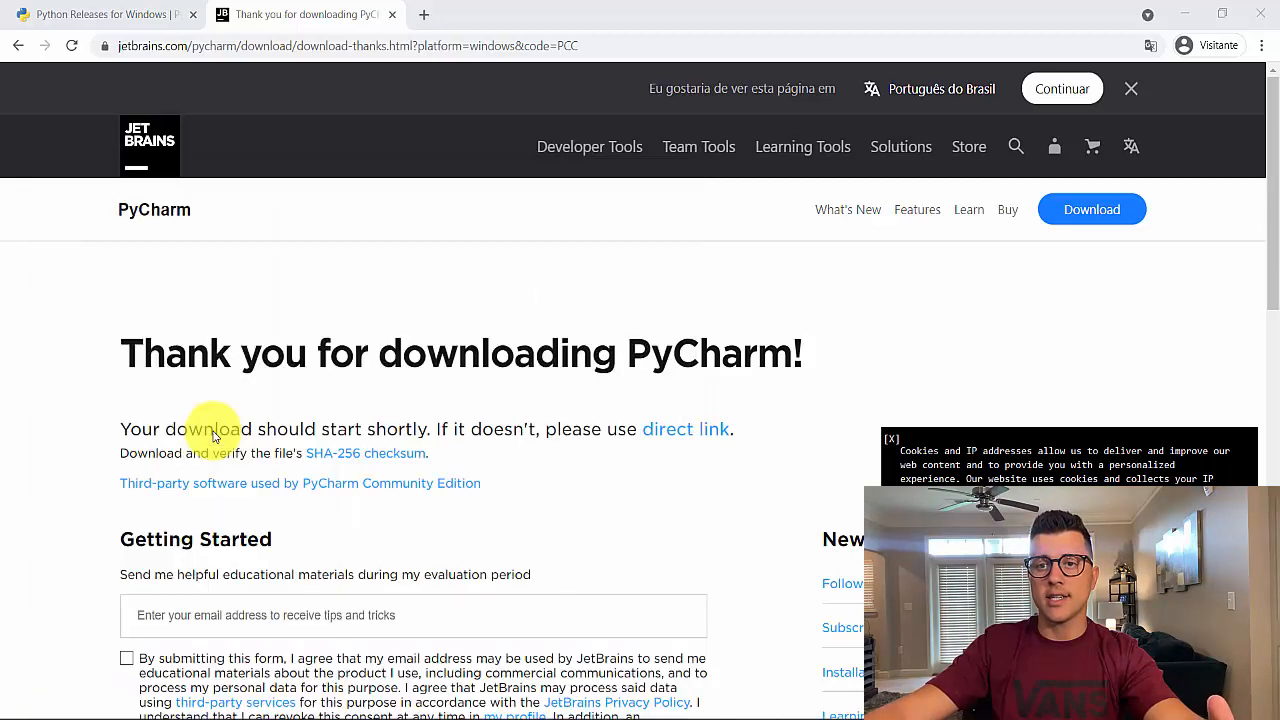
Accept the PyCharm Community Edition user agreement and continue
{"action": "left_click", "coordinate": [430, 500]}
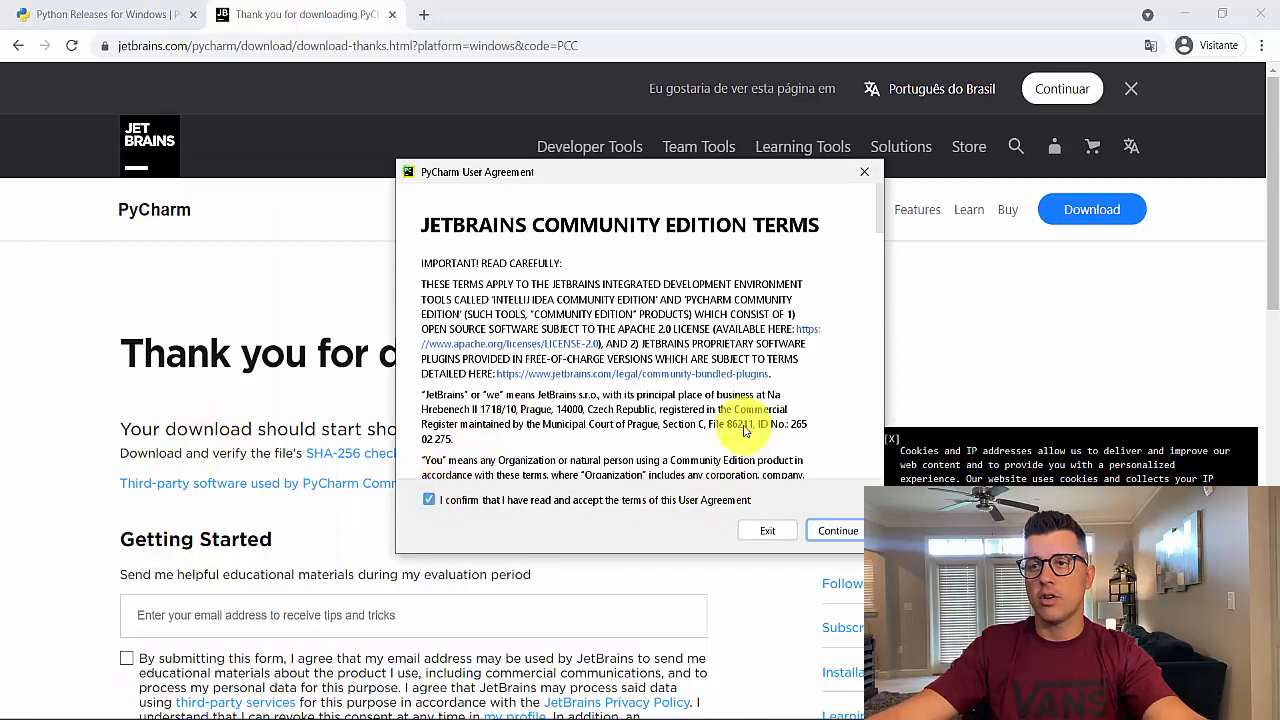
{"action": "scroll", "coordinate": [770, 450], "scroll_direction": "down", "scroll_amount": 10}
{"action": "left_click", "coordinate": [838, 530]}
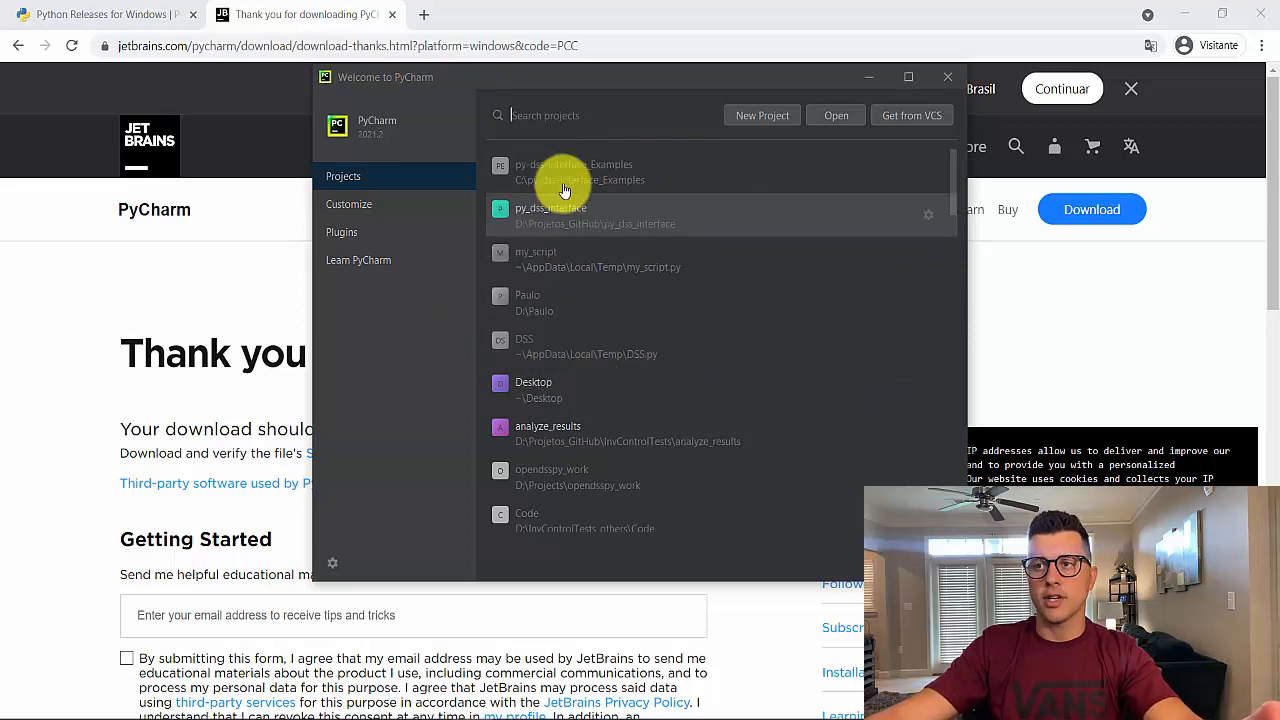
Start a new project and set its location to a new folder C:\py-dss-interface-en-examples
{"action": "left_click", "coordinate": [752, 116]}
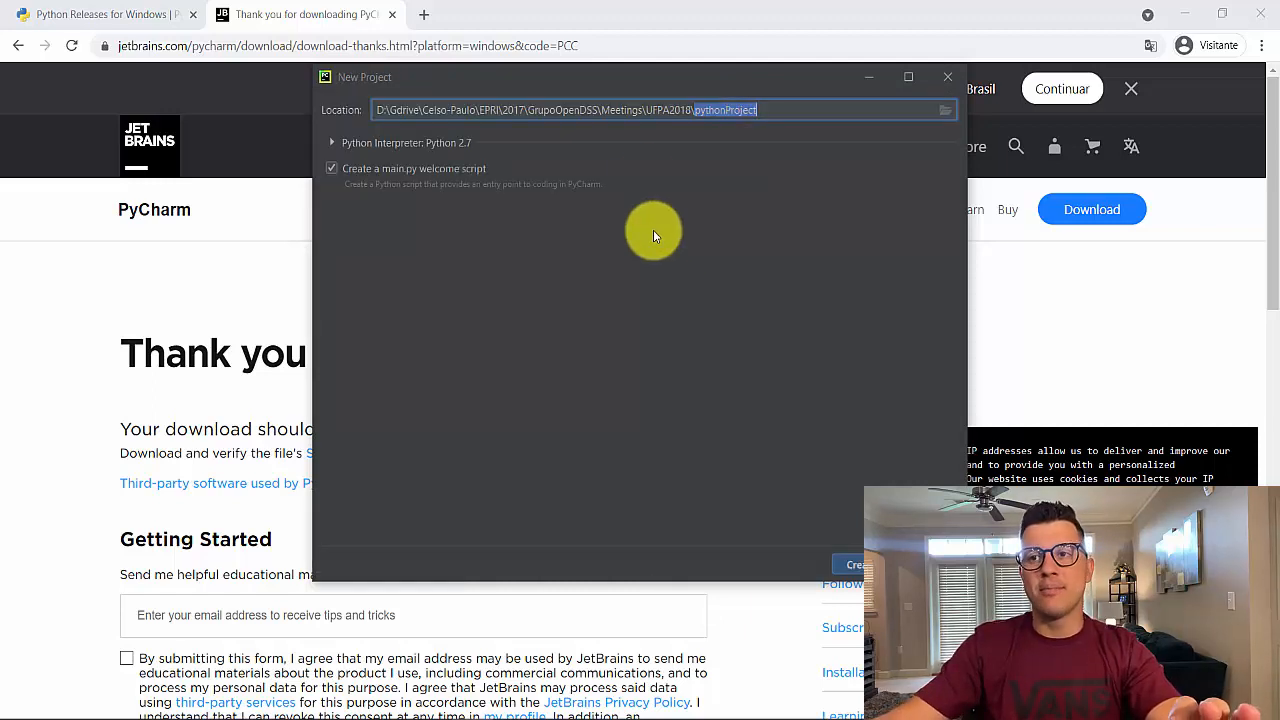
{"action": "left_click_drag", "start_coordinate": [621, 77], "coordinate": [444, 80]}
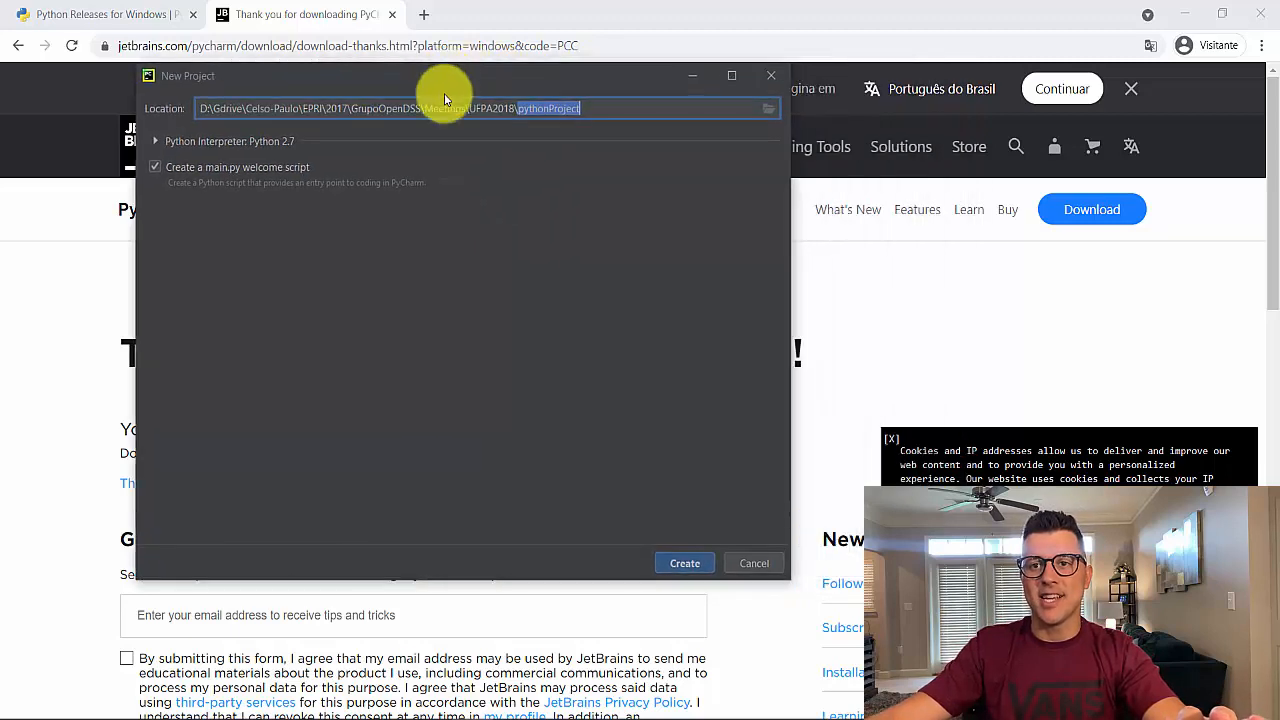
{"action": "left_click", "coordinate": [766, 108]}
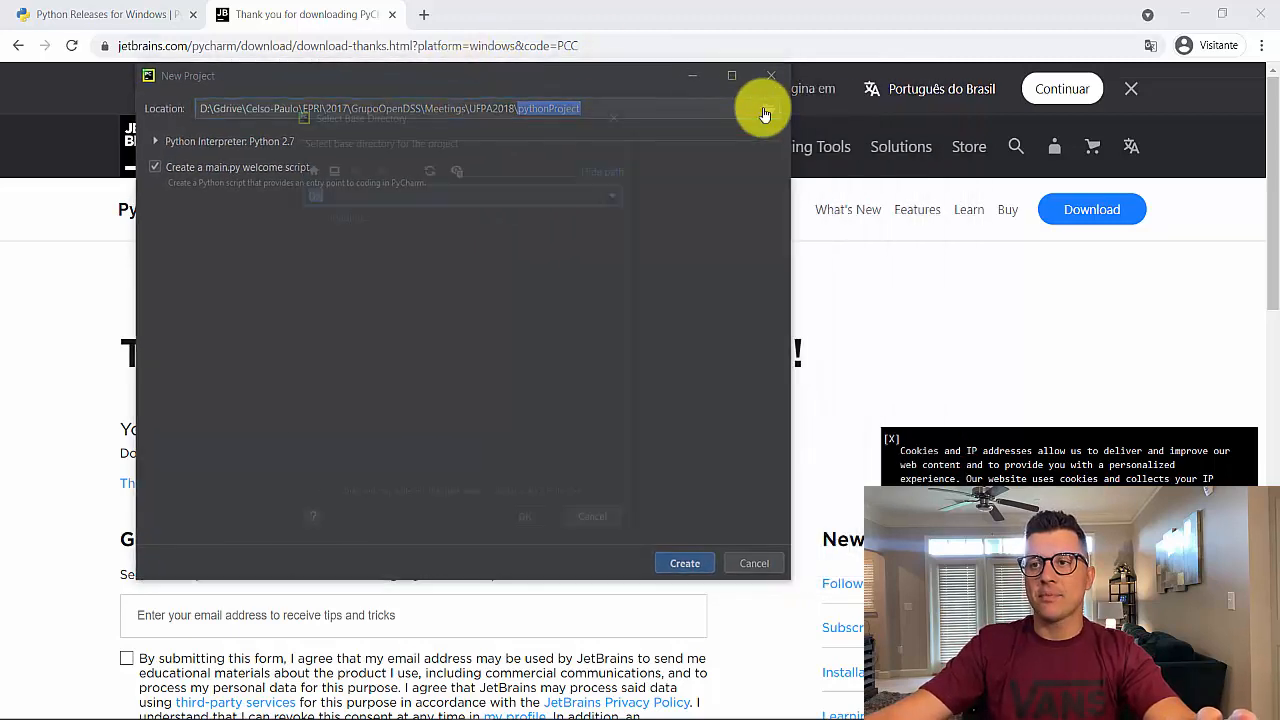
{"action": "left_click", "coordinate": [307, 216]}
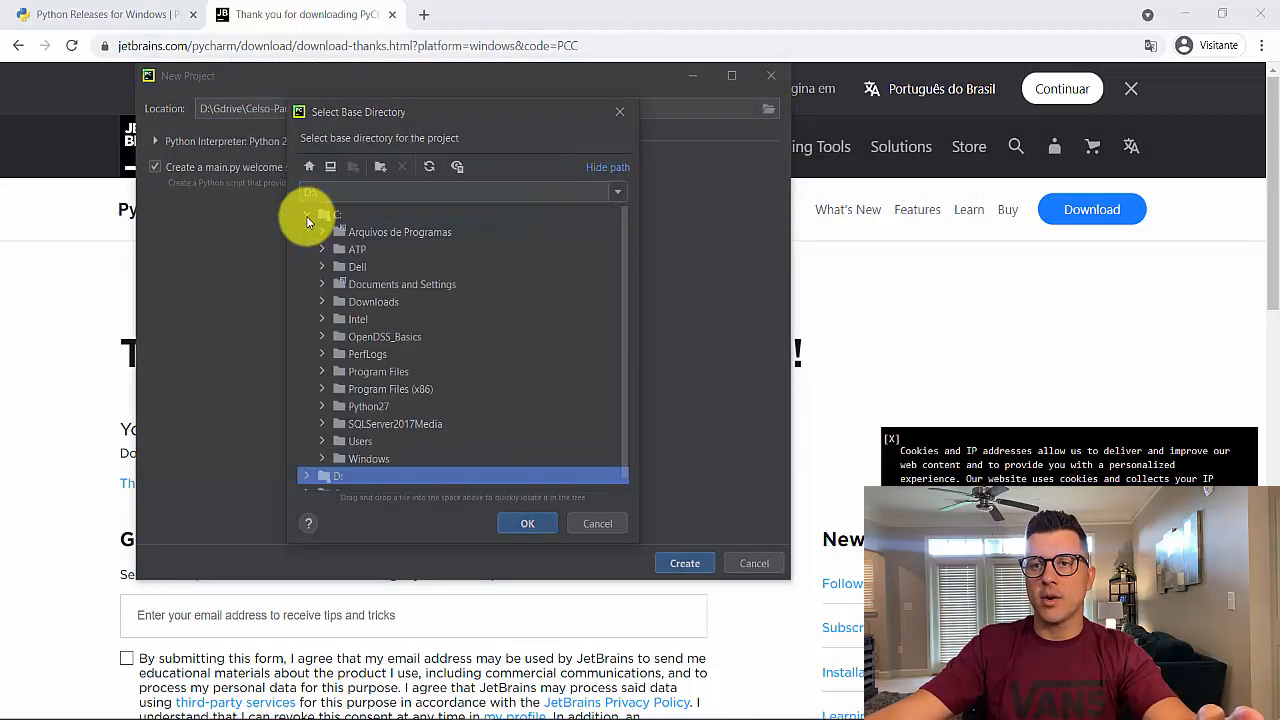
{"action": "right_click", "coordinate": [337, 216]}
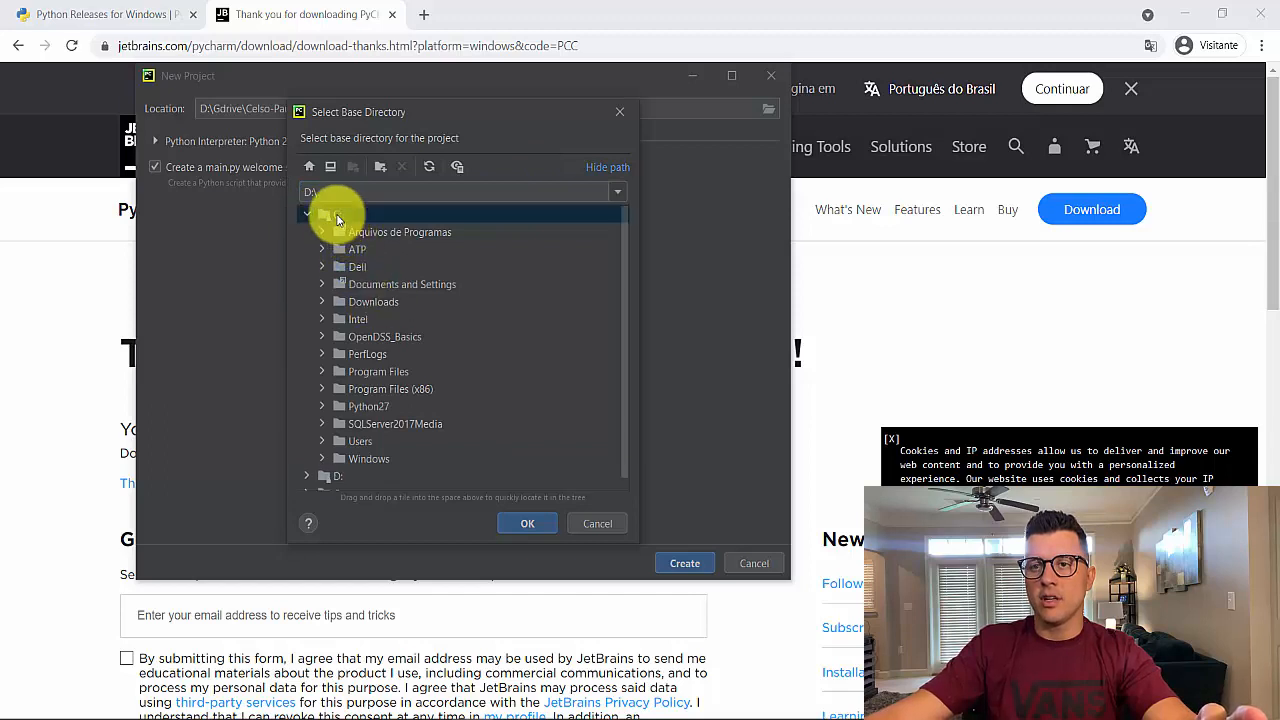
{"action": "left_click", "coordinate": [383, 282]}
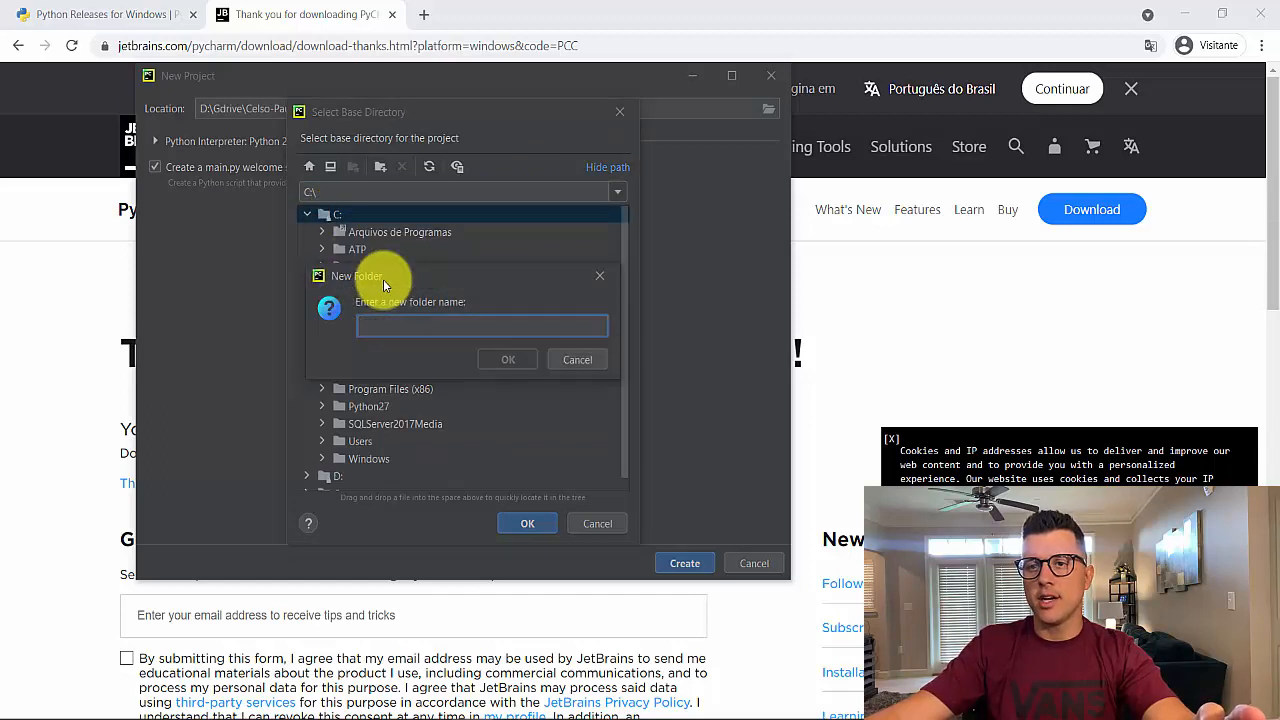
{"action": "type", "text": "py-dss-"}
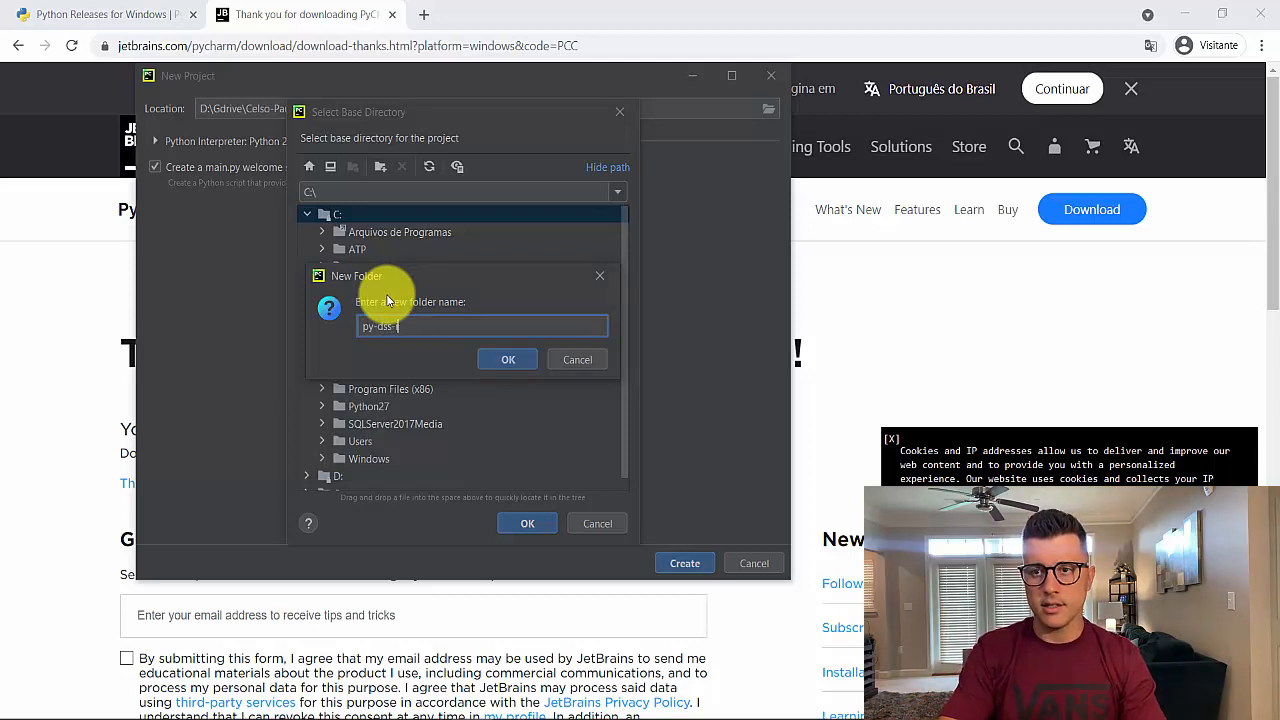
{"action": "type", "text": "interfa"}
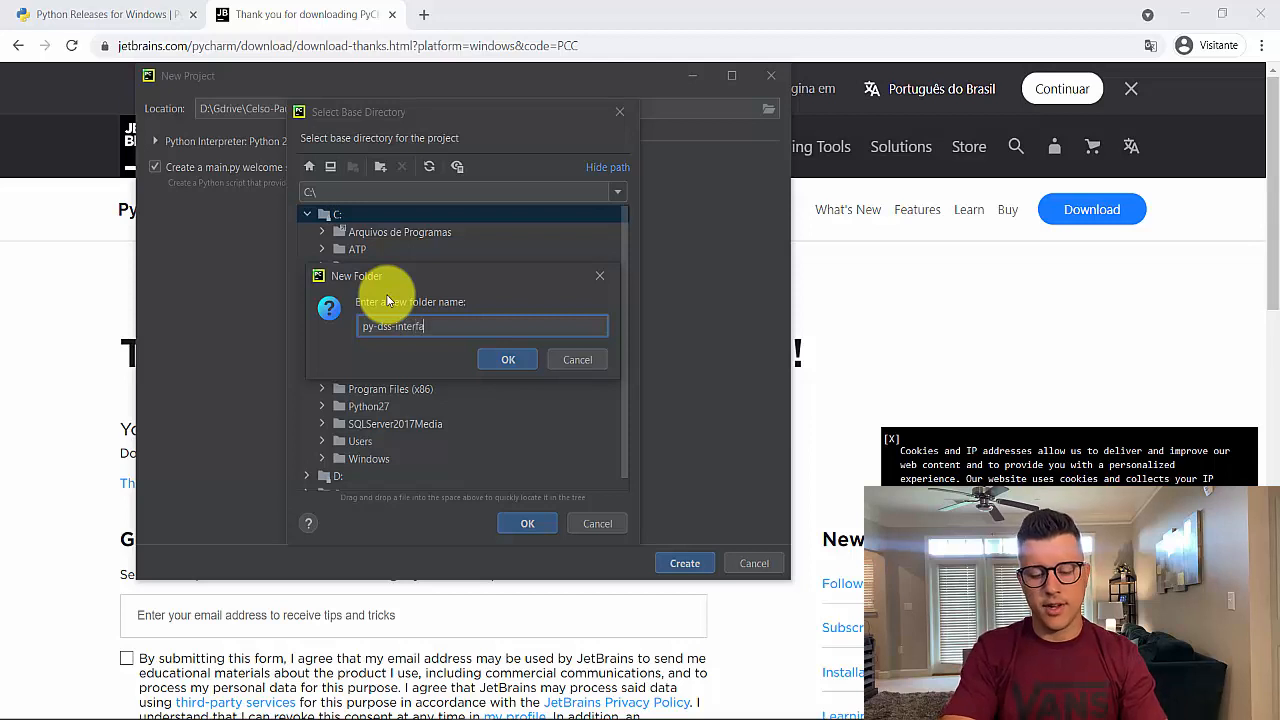
{"action": "type", "text": "ce-en-examples"}
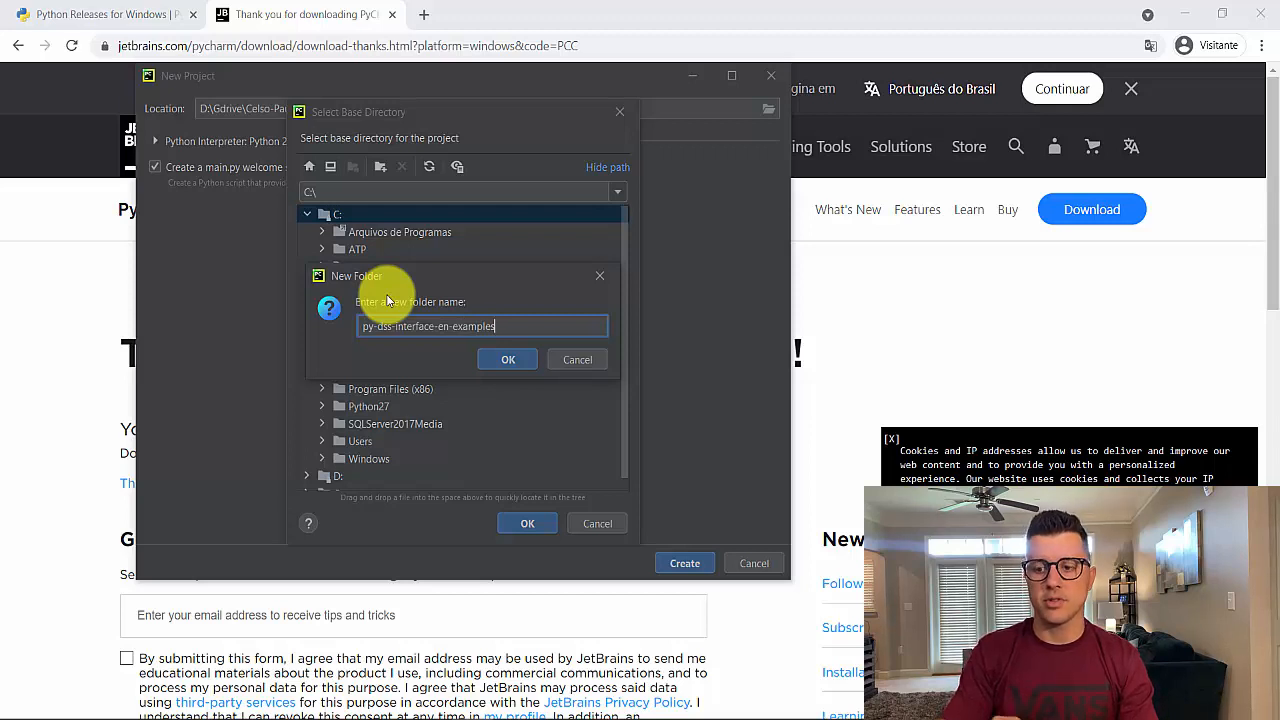
{"action": "key", "text": "Return"}
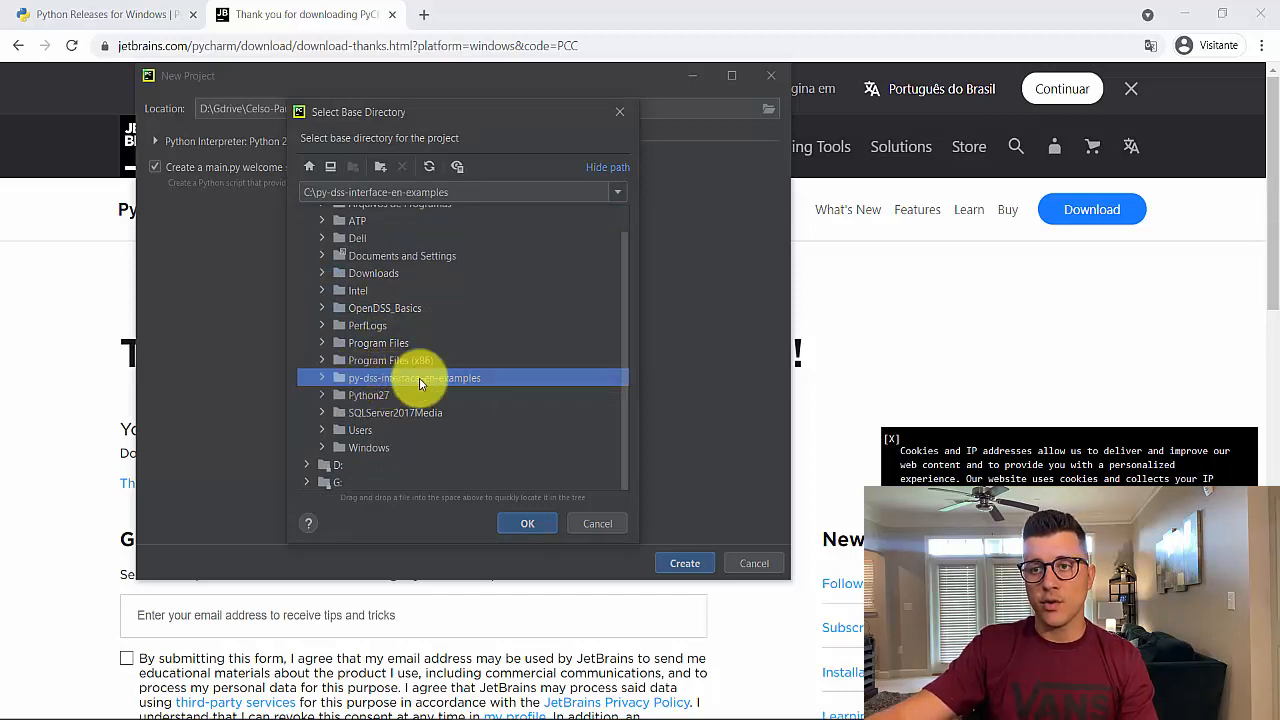
{"action": "left_click", "coordinate": [523, 522]}
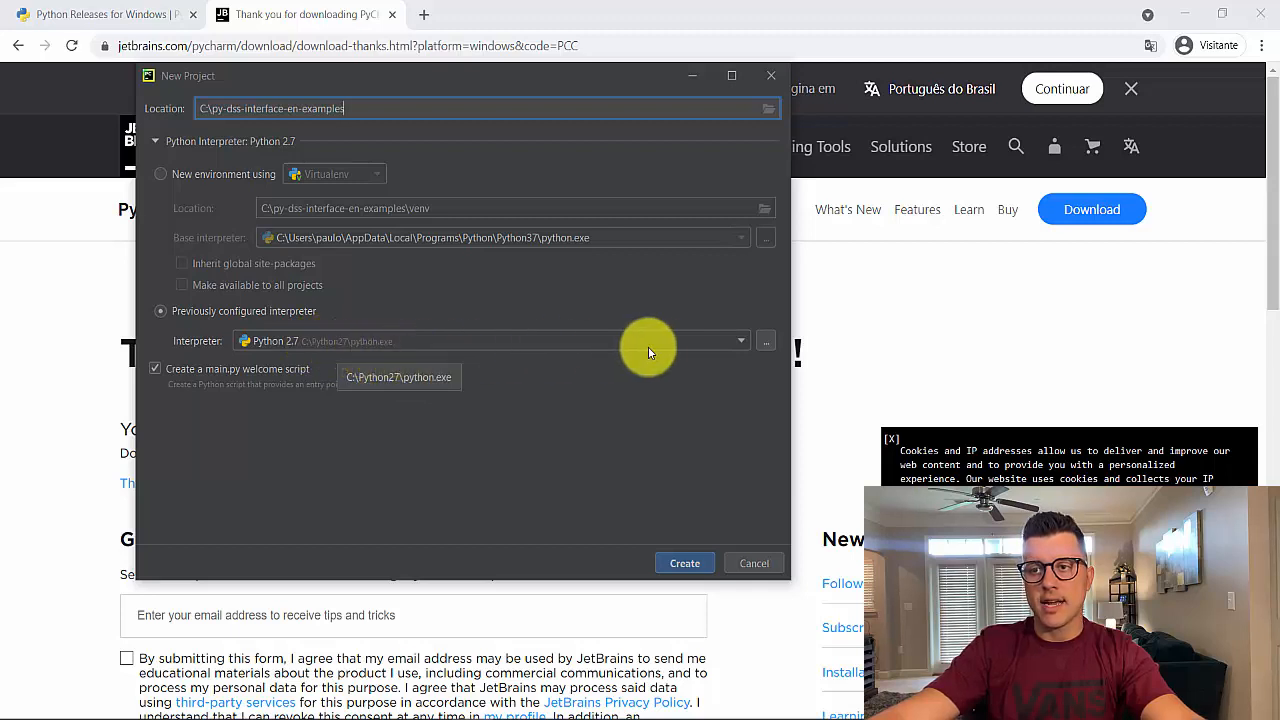
Open the file browser for adding a Virtualenv Python interpreter and browse the user's home folders
{"action": "left_click", "coordinate": [737, 343]}
{"action": "left_click", "coordinate": [736, 342]}
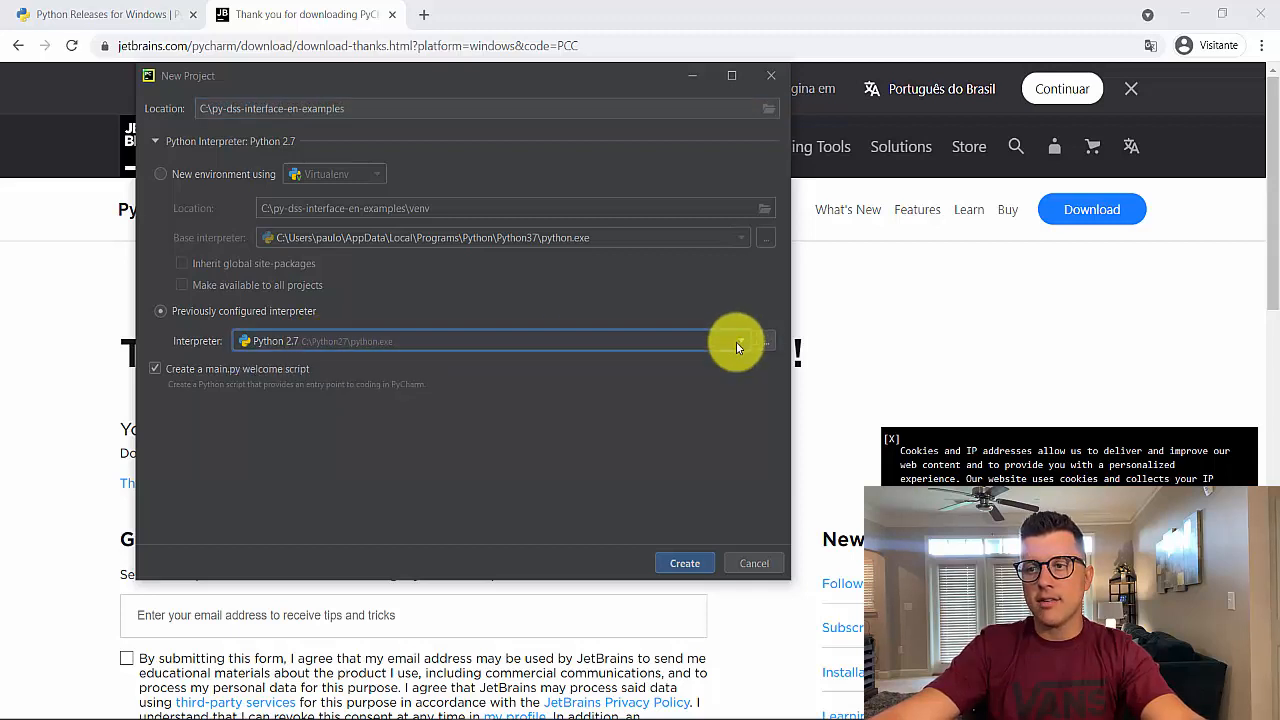
{"action": "left_click", "coordinate": [766, 347]}
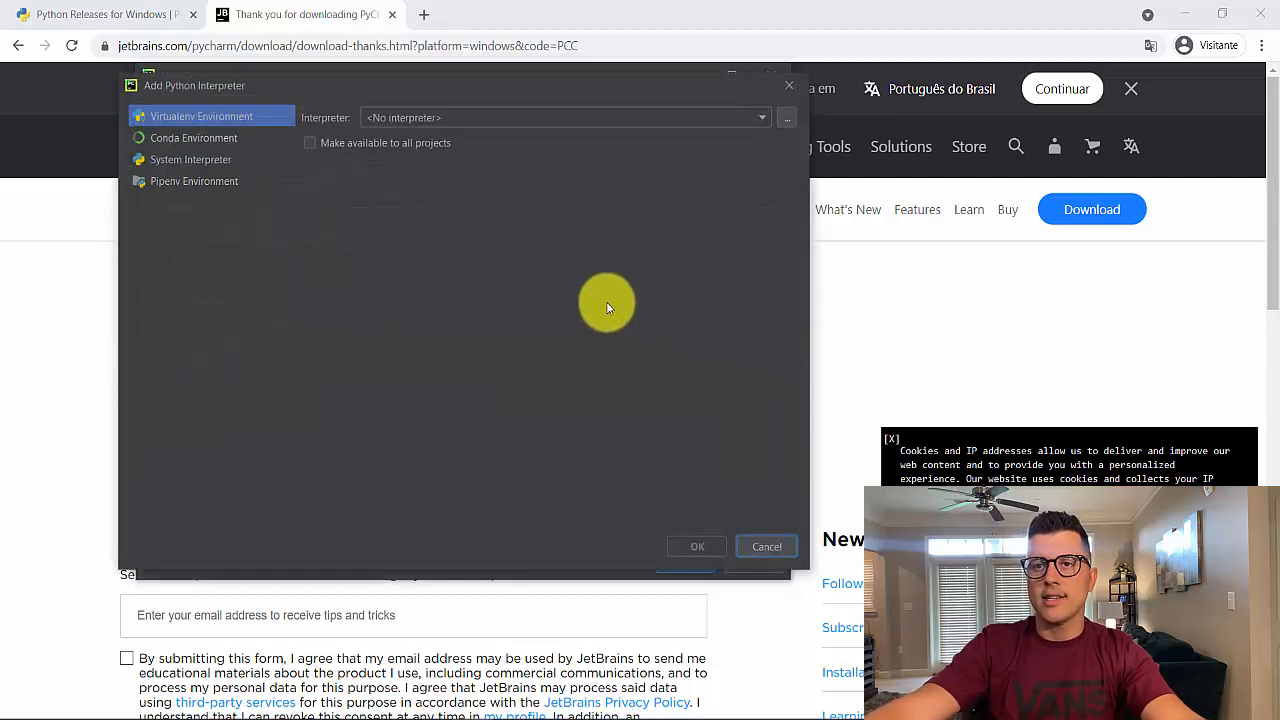
{"action": "left_click", "coordinate": [763, 119]}
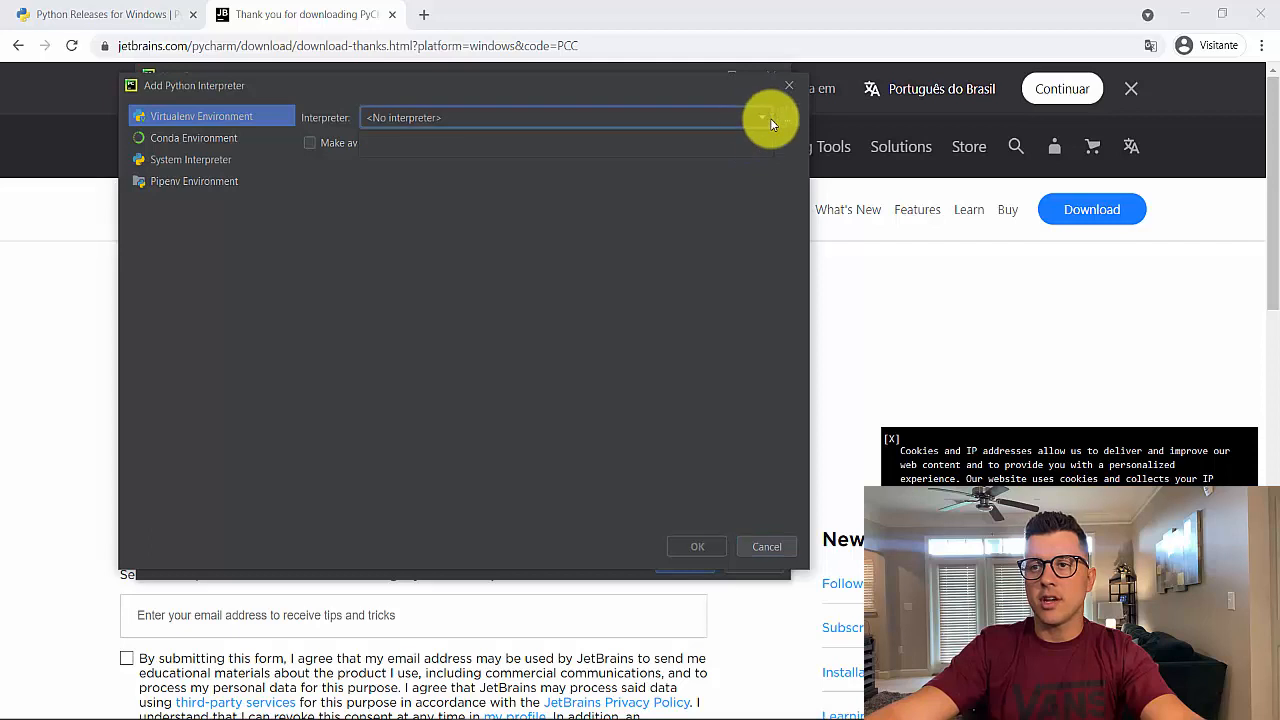
{"action": "left_click", "coordinate": [786, 119]}
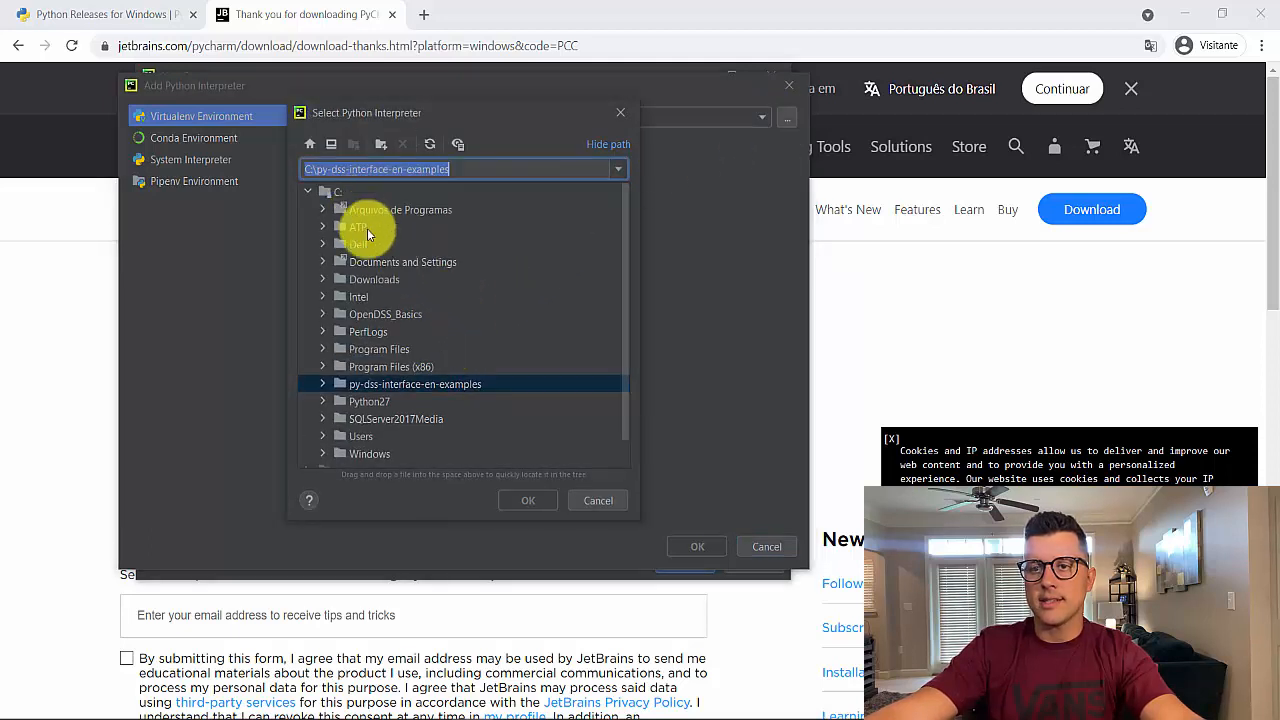
{"action": "left_click", "coordinate": [322, 436]}
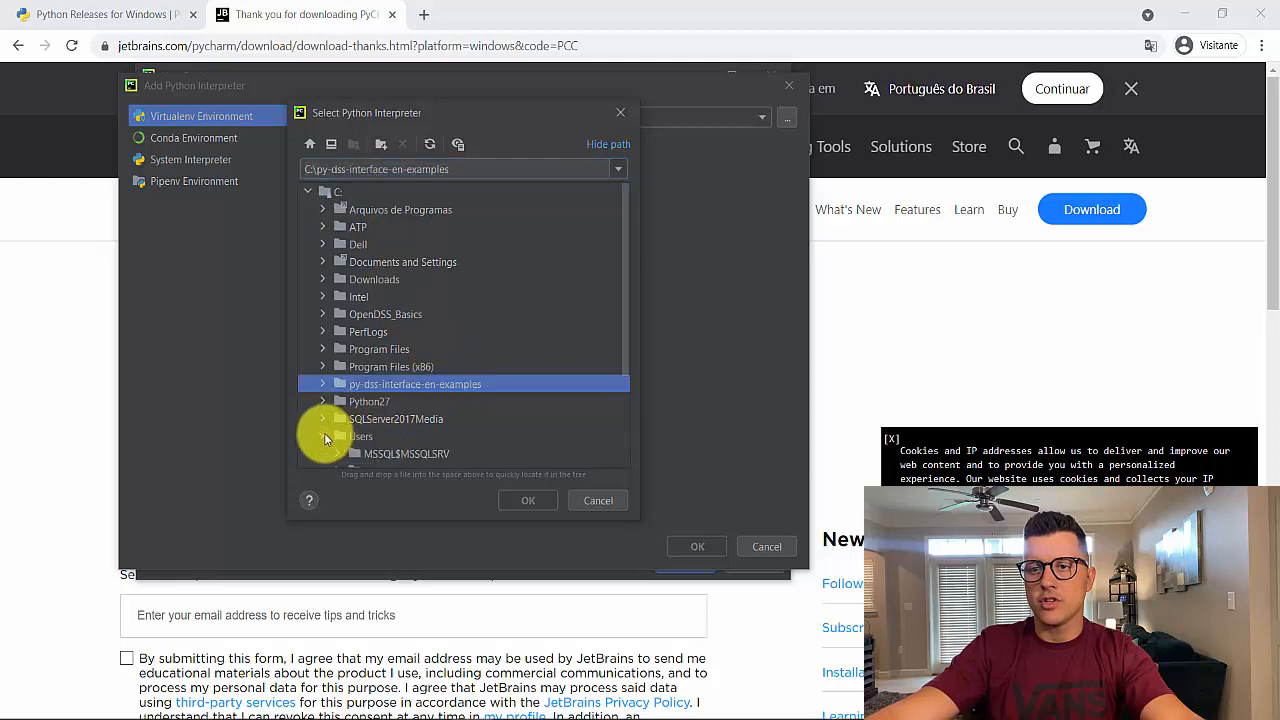
{"action": "left_click", "coordinate": [336, 355]}
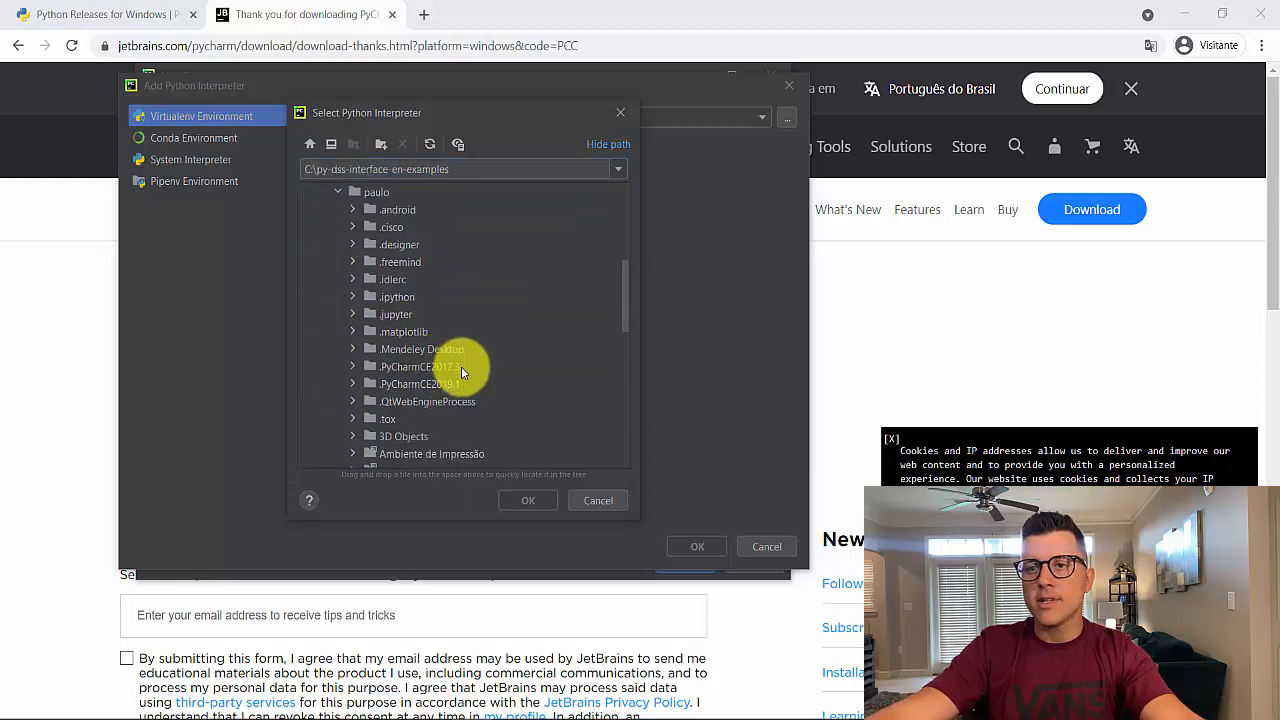
{"action": "scroll", "coordinate": [461, 366], "scroll_direction": "down", "scroll_amount": 3}
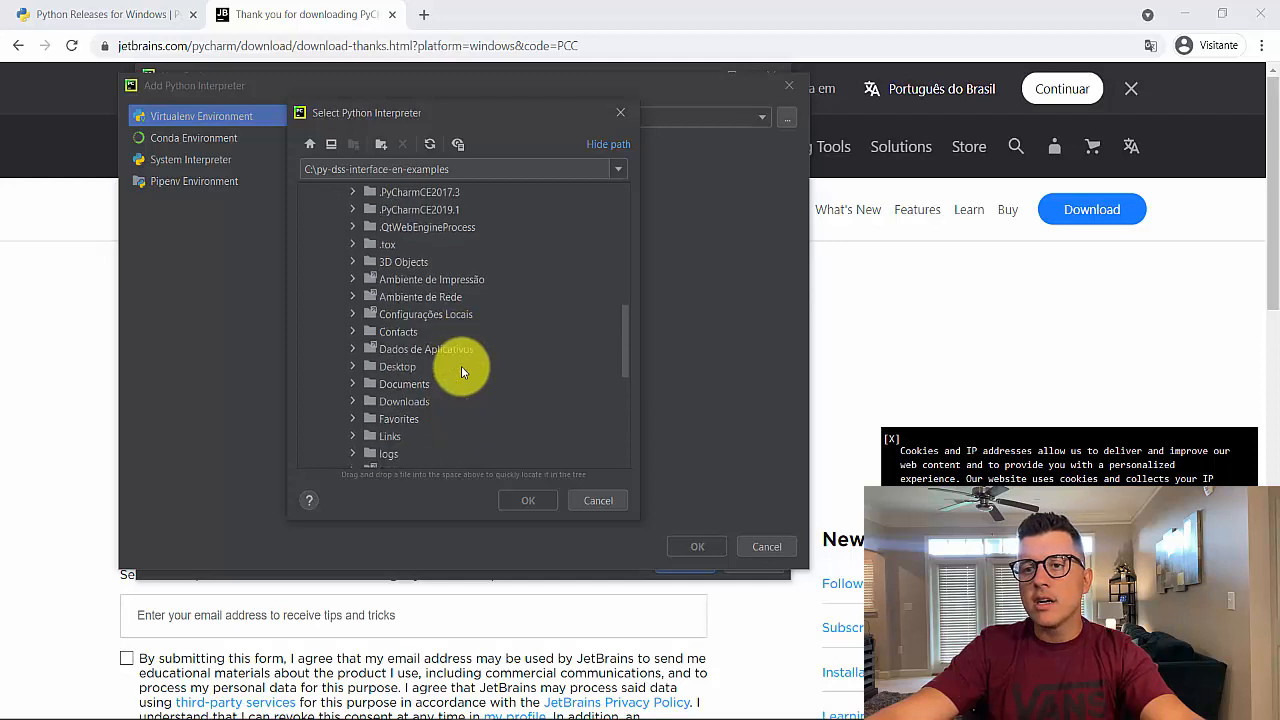
{"action": "scroll", "coordinate": [462, 370], "scroll_direction": "down", "scroll_amount": 3}
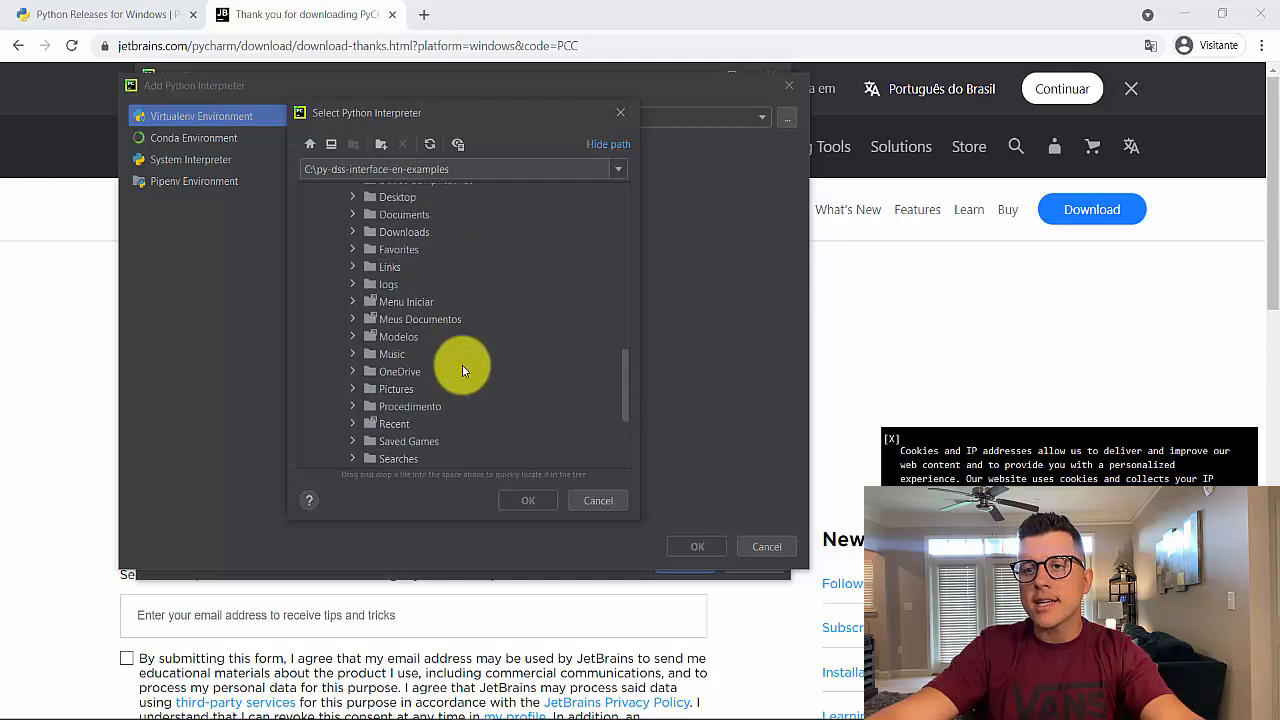
{"action": "scroll", "coordinate": [462, 370], "scroll_direction": "up", "scroll_amount": 3}
{"action": "scroll", "coordinate": [462, 370], "scroll_direction": "up", "scroll_amount": 3}
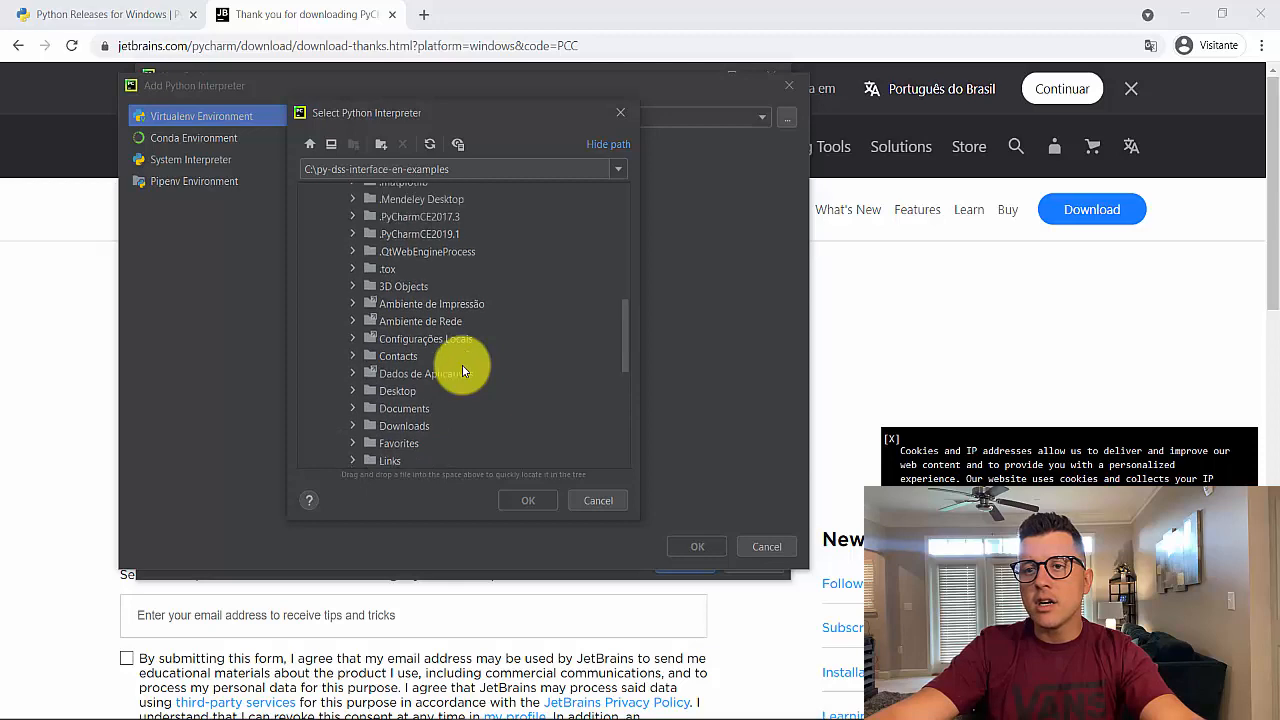
Switch to File Explorer and copy the path of python.exe in the Python37 folder
{"action": "left_click", "coordinate": [372, 719]}
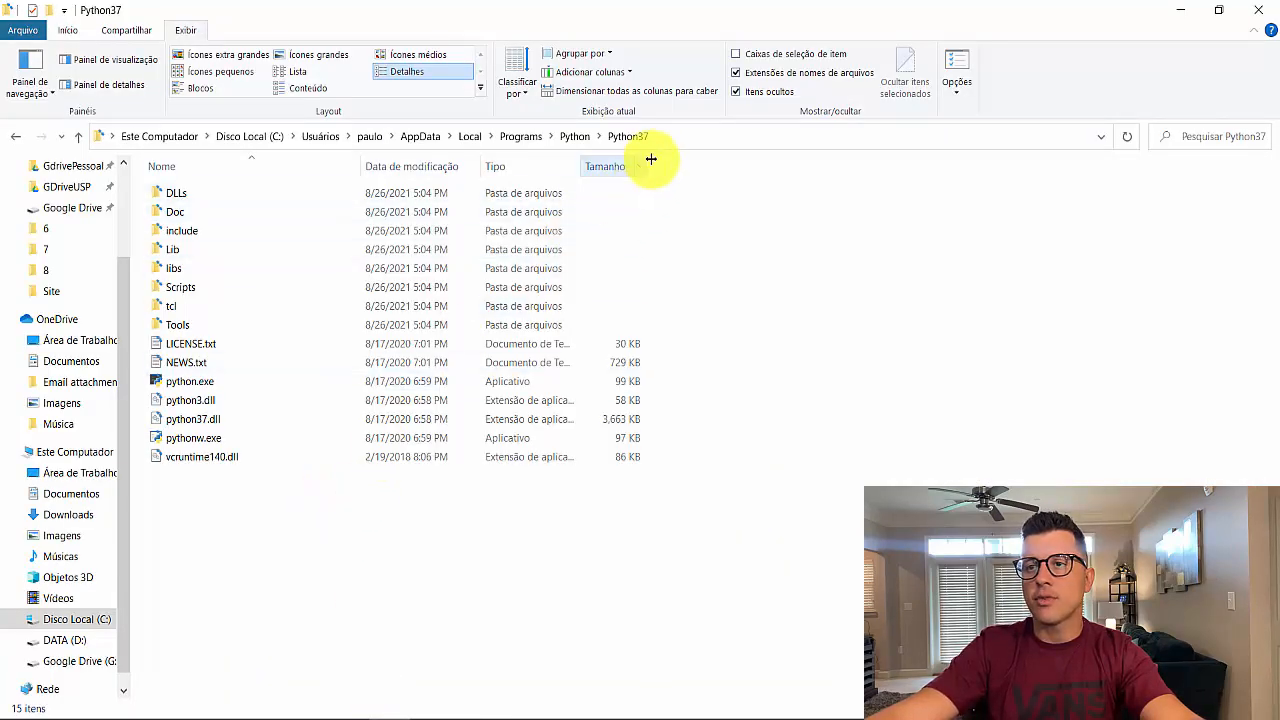
{"action": "left_click", "coordinate": [214, 386]}
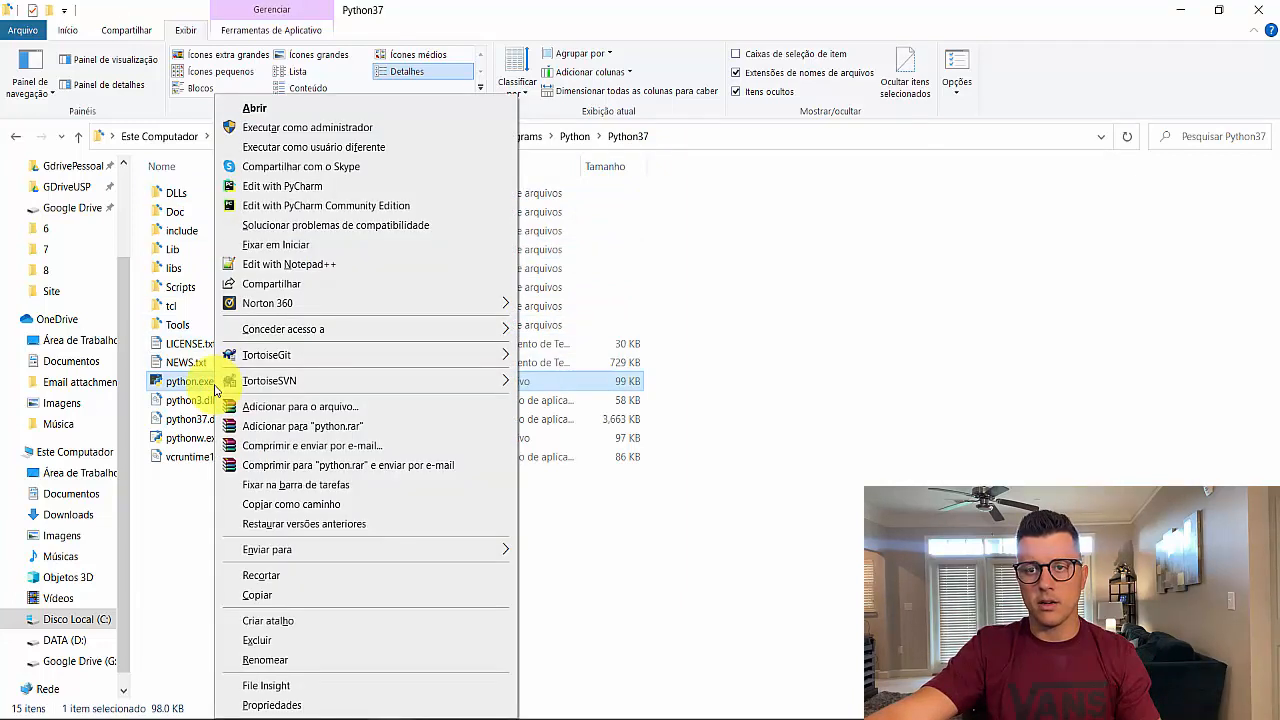
{"action": "left_click", "coordinate": [312, 504]}
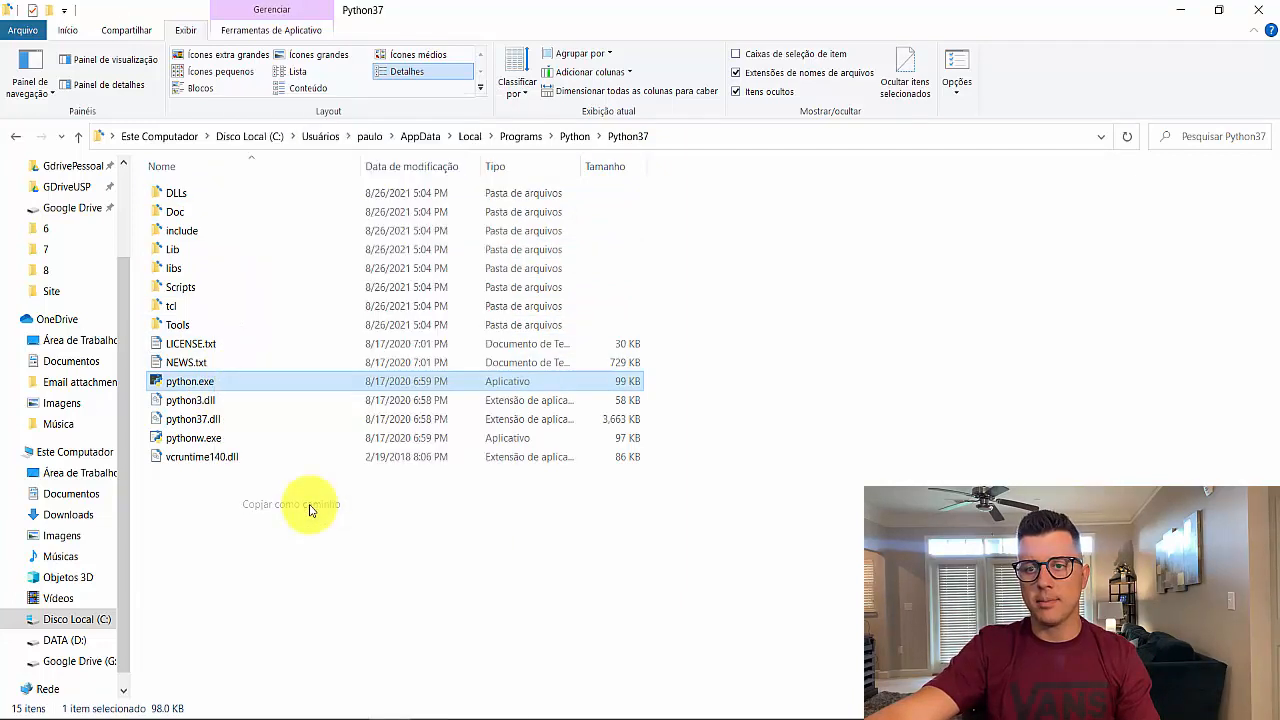
Paste the copied path into the interpreter browser's path field and trim it to the Python37 folder
{"action": "left_click", "coordinate": [480, 718]}
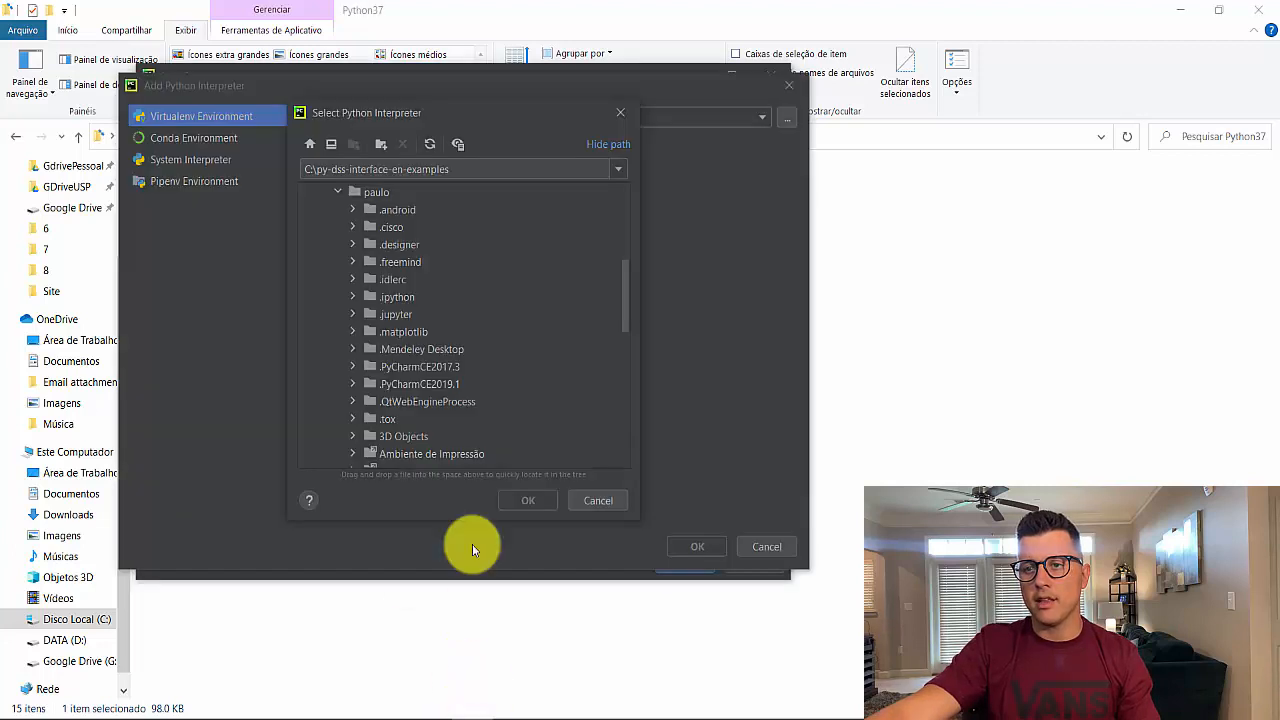
{"action": "left_click", "coordinate": [463, 169]}
{"action": "key", "text": "ctrl+a"}
{"action": "type", "text": "\"C:\\Users\\paulo\\AppData\\Local\\Programs\\Python\\Python37\\python.exe\""}
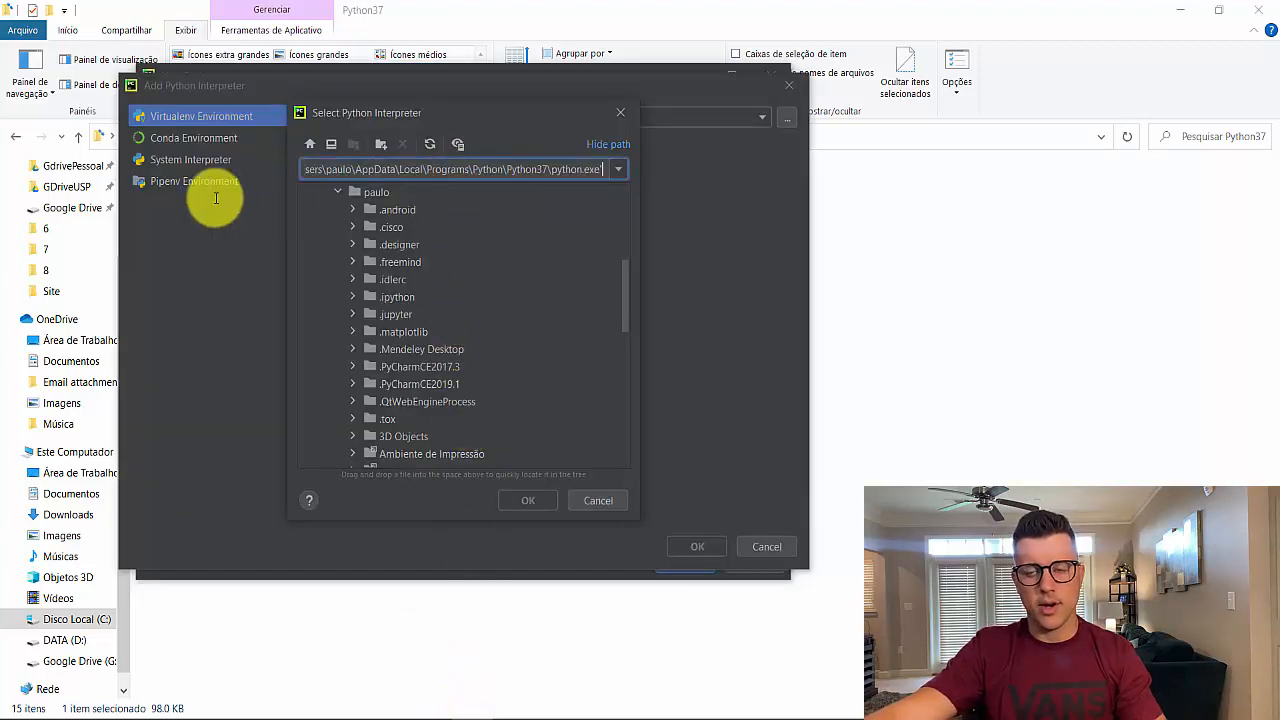
{"action": "key", "text": "BackSpace"}
{"action": "key", "text": "BackSpace"}
{"action": "key", "text": "BackSpace"}
{"action": "key", "text": "BackSpace"}
{"action": "key", "text": "BackSpace"}
{"action": "key", "text": "BackSpace"}
{"action": "key", "text": "BackSpace"}
{"action": "key", "text": "BackSpace"}
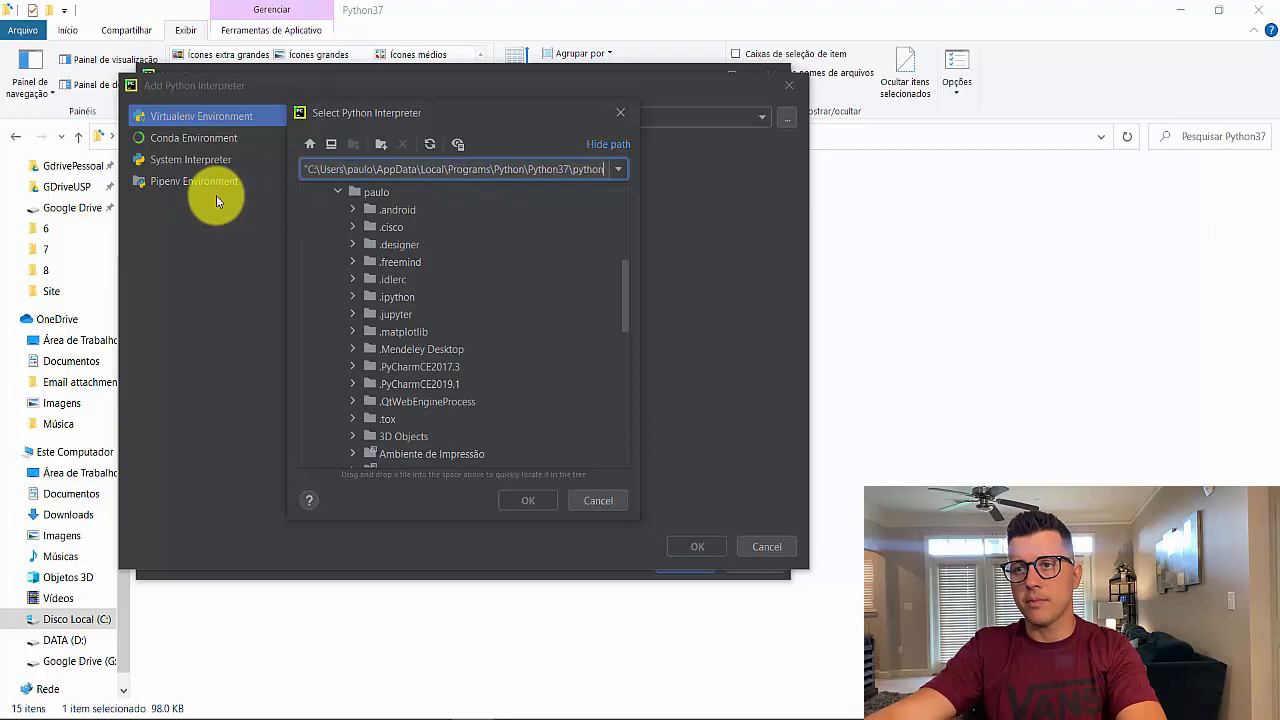
{"action": "key", "text": "BackSpace"}
{"action": "key", "text": "BackSpace"}
{"action": "key", "text": "BackSpace"}
{"action": "key", "text": "BackSpace"}
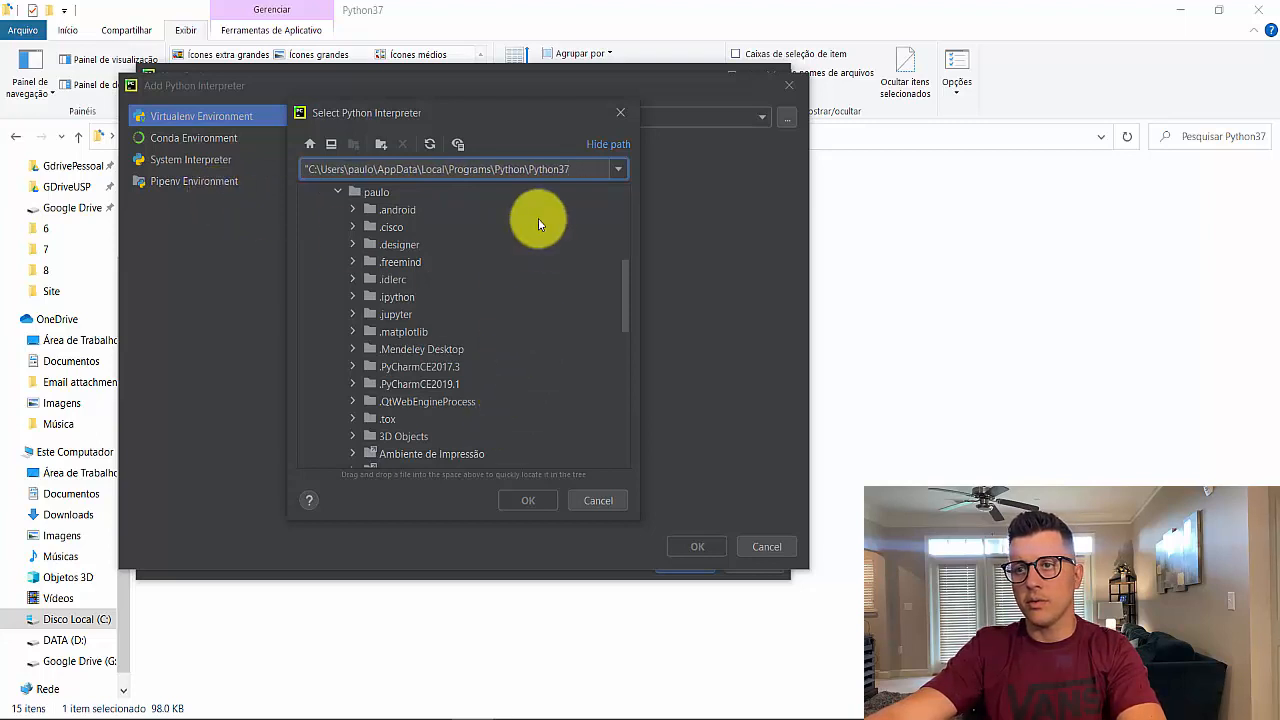
{"action": "key", "text": "Left"}
{"action": "key", "text": "Left"}
{"action": "key", "text": "Left"}
{"action": "key", "text": "Left"}
{"action": "key", "text": "Left"}
{"action": "key", "text": "Left"}
{"action": "key", "text": "Left"}
{"action": "key", "text": "Left"}
{"action": "key", "text": "Left"}
{"action": "key", "text": "Left"}
{"action": "key", "text": "Left"}
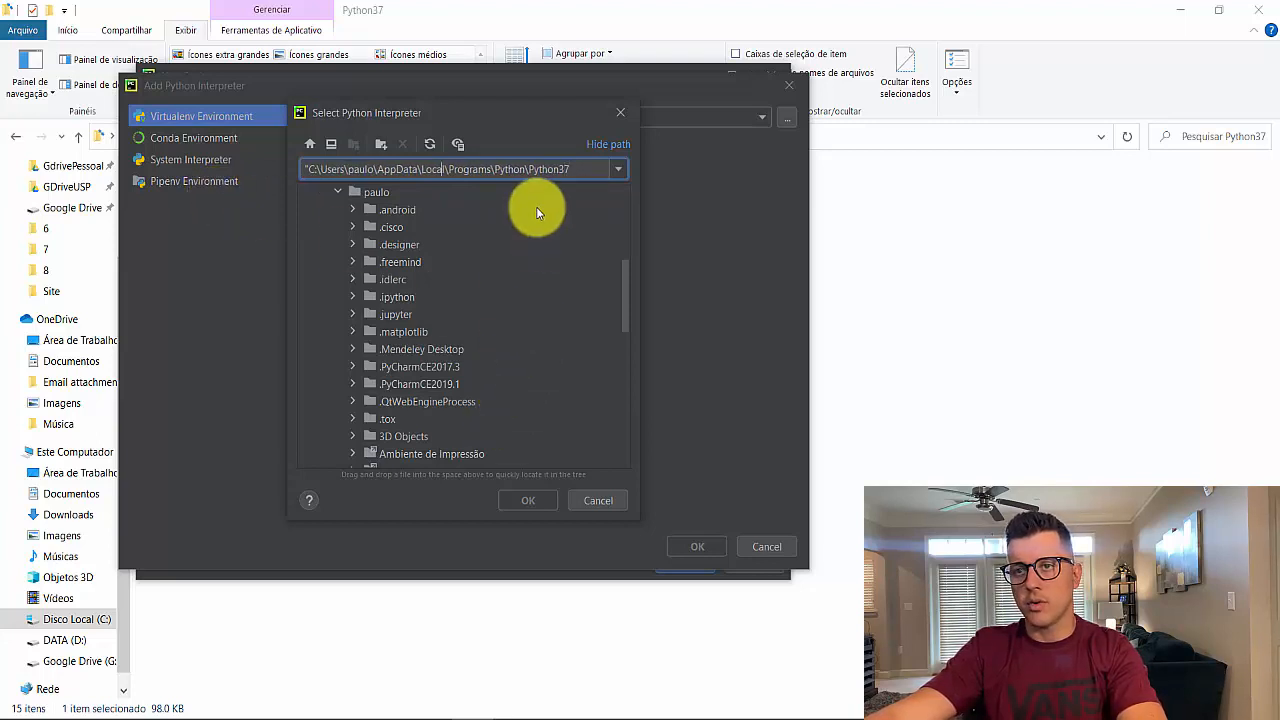
{"action": "key", "text": "Home"}
{"action": "key", "text": "Delete"}
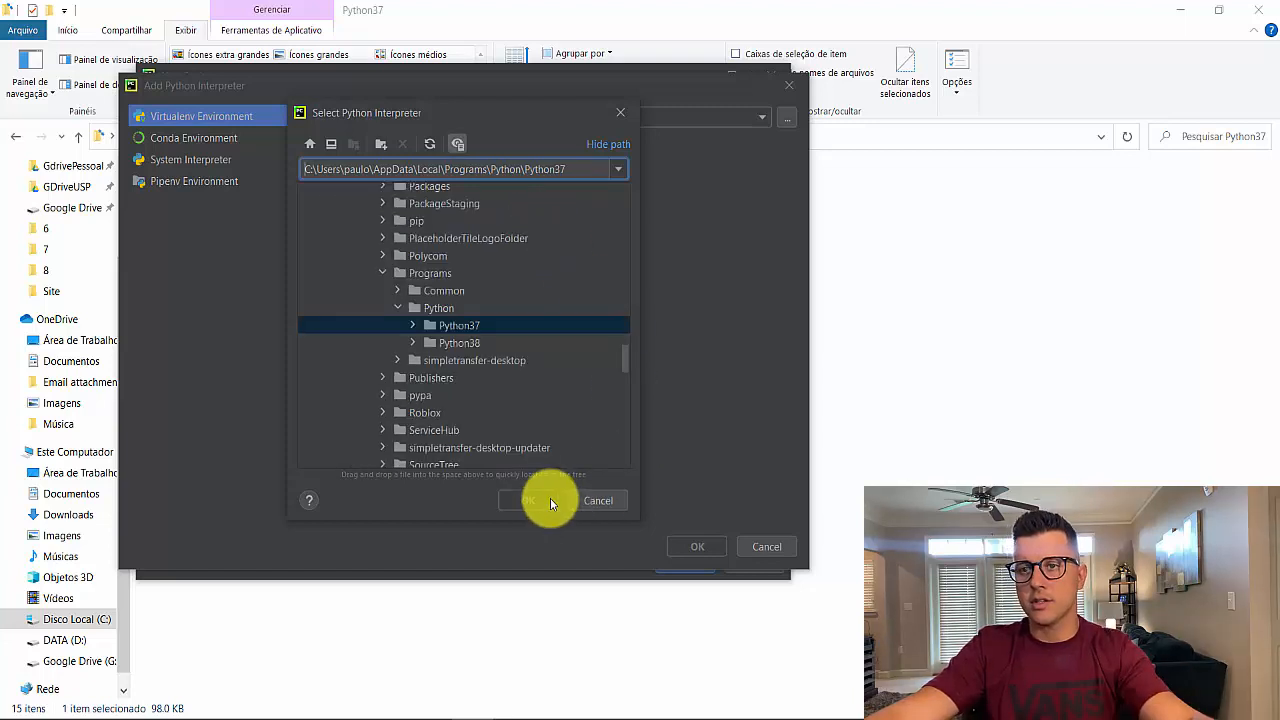
Select python.exe inside Python37 and confirm it as the new interpreter
{"action": "double_click", "coordinate": [417, 327]}
{"action": "scroll", "coordinate": [470, 345], "scroll_direction": "down", "scroll_amount": 3}
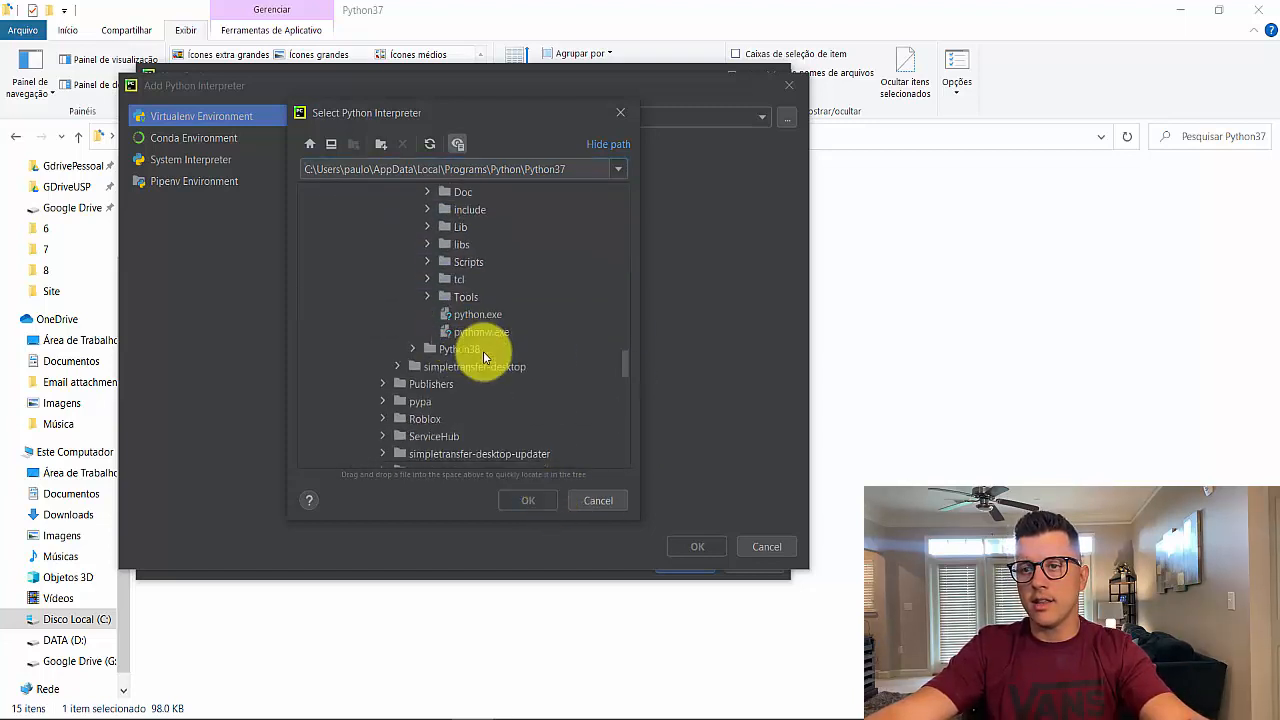
{"action": "left_click", "coordinate": [475, 316]}
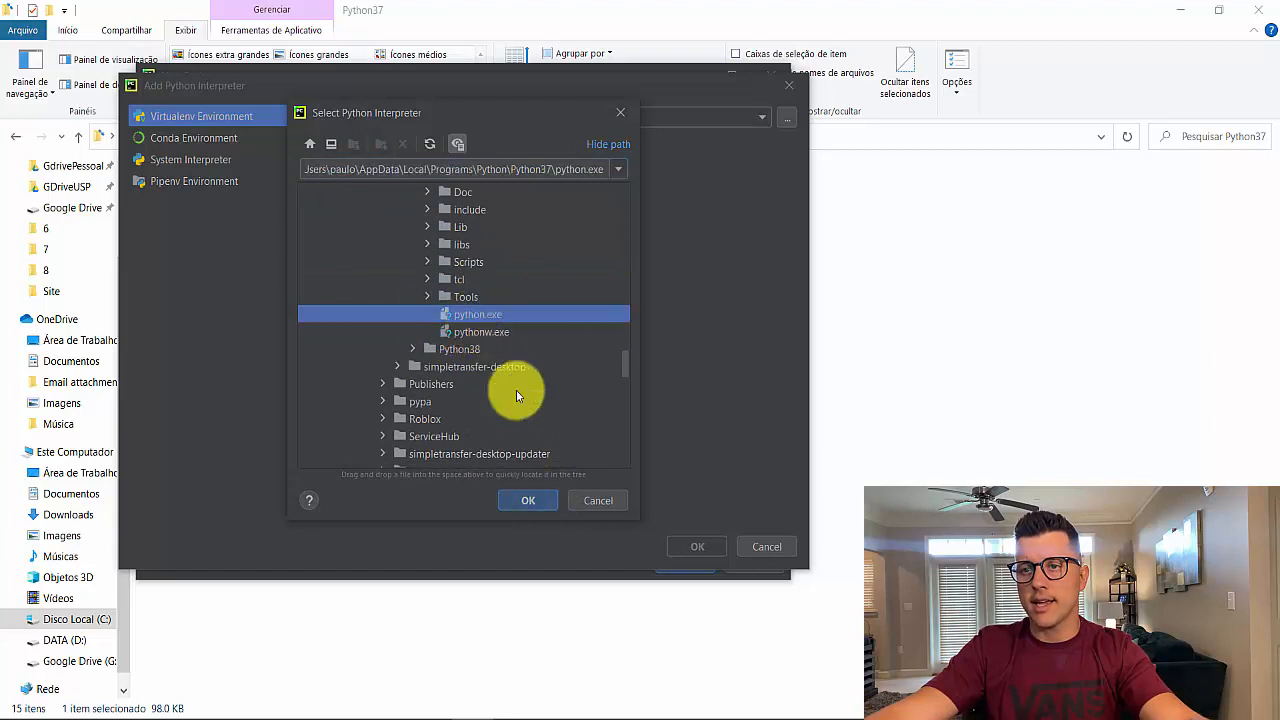
{"action": "left_click", "coordinate": [528, 500]}
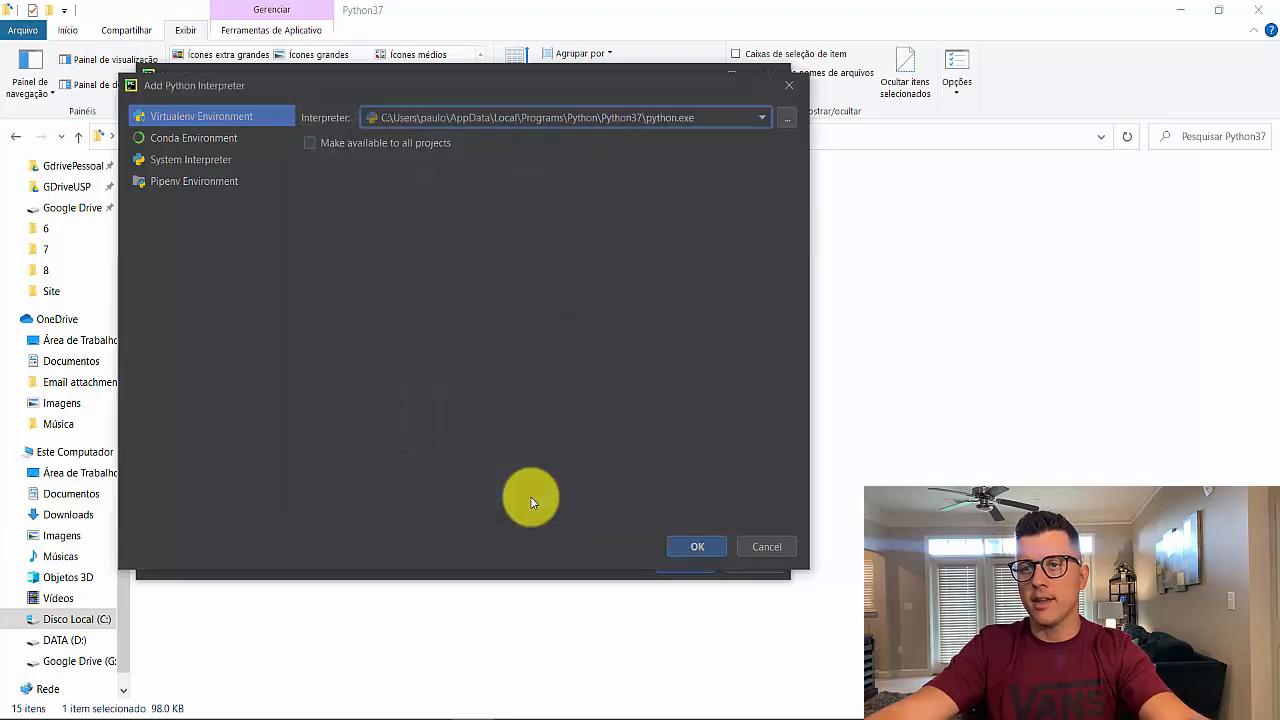
{"action": "left_click", "coordinate": [693, 550]}
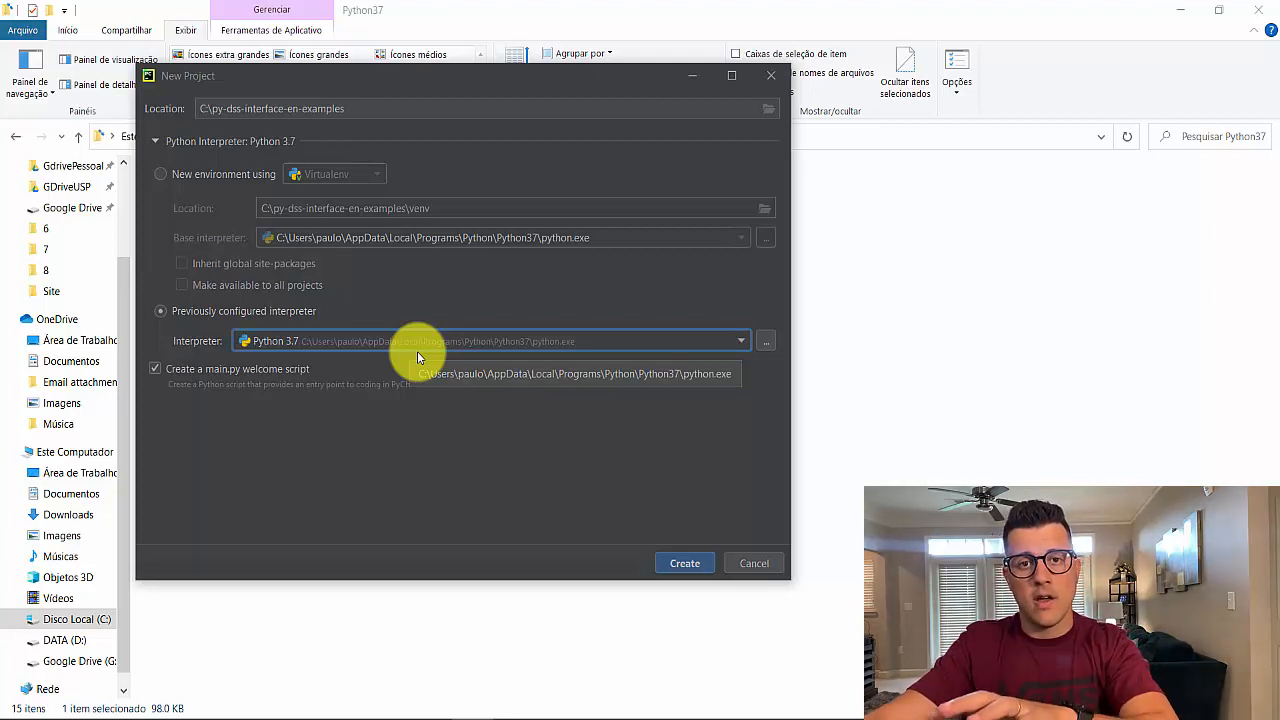
Switch to a new Virtualenv environment with the Python37 python.exe as base interpreter
{"action": "left_click", "coordinate": [160, 175]}
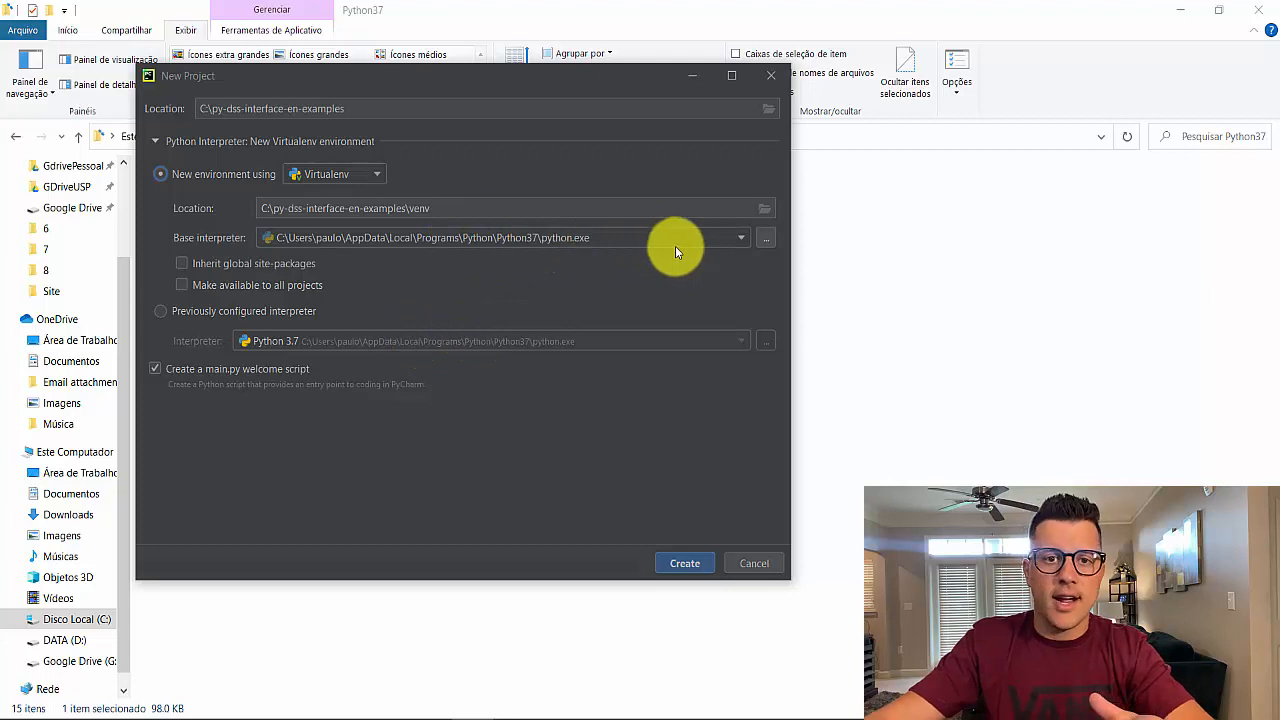
{"action": "left_click", "coordinate": [742, 239]}
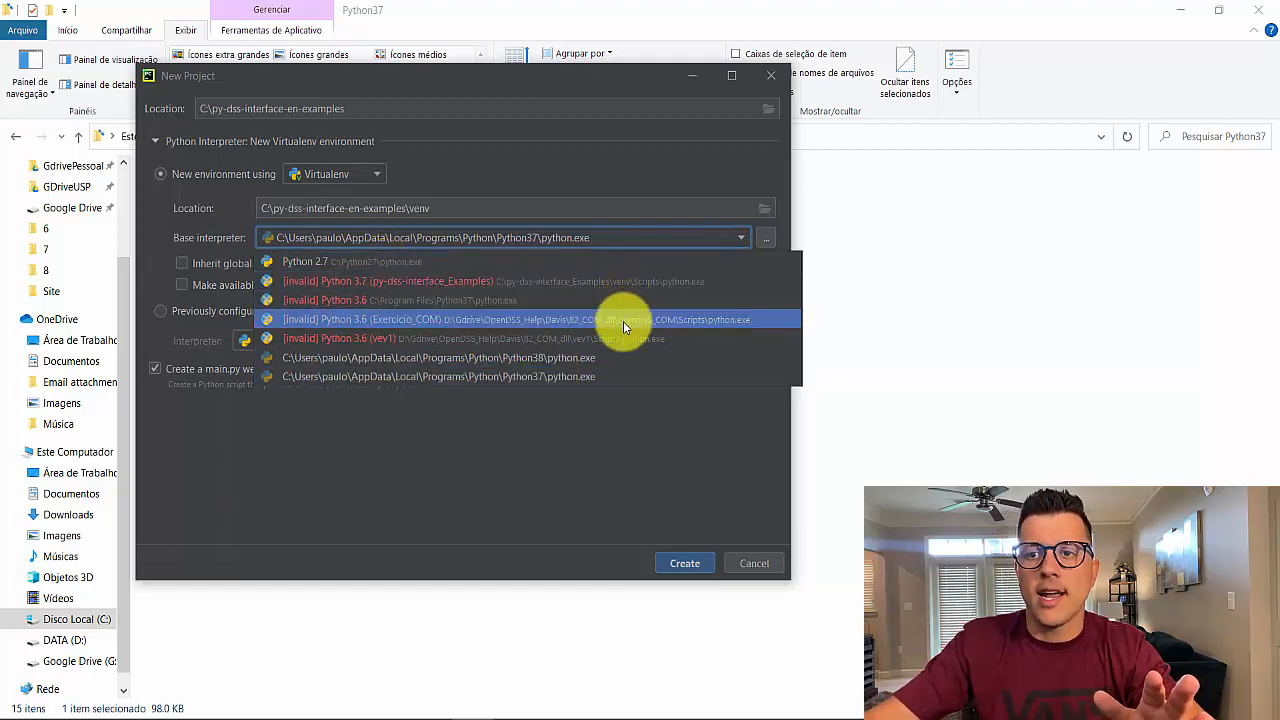
{"action": "left_click", "coordinate": [687, 162]}
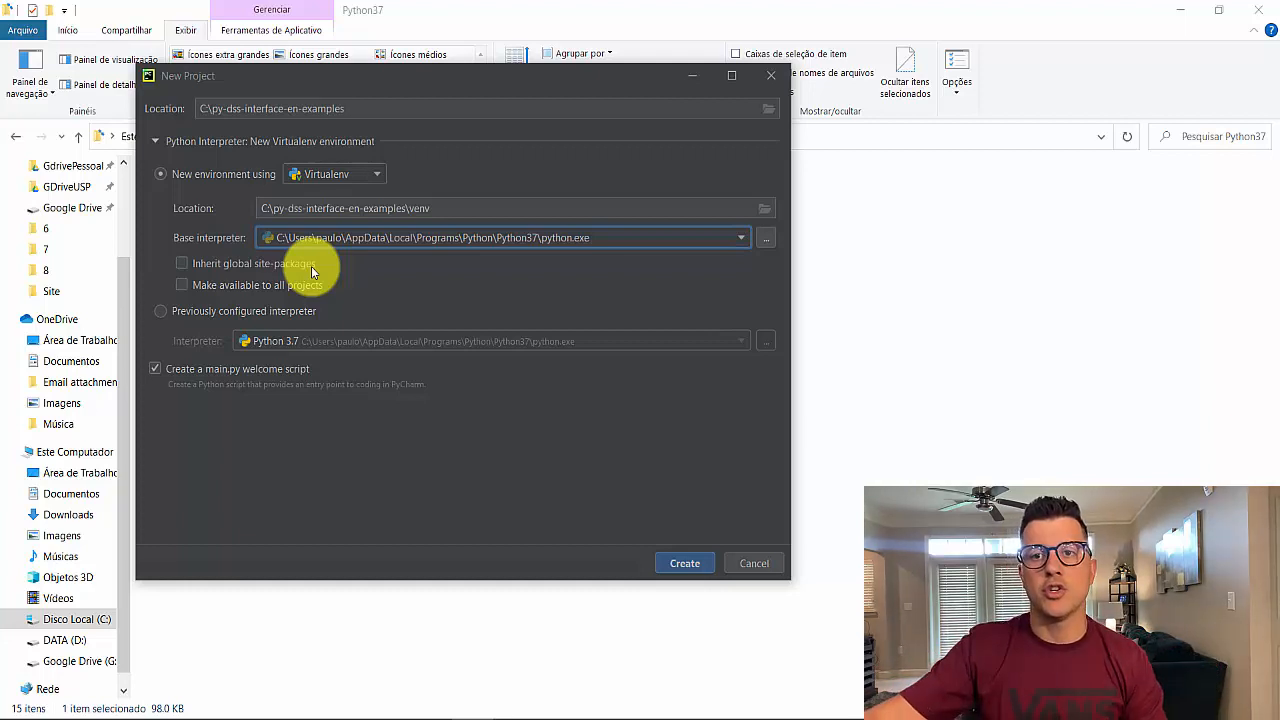
Turn off the main.py welcome script and create the project
{"action": "left_click", "coordinate": [183, 286]}
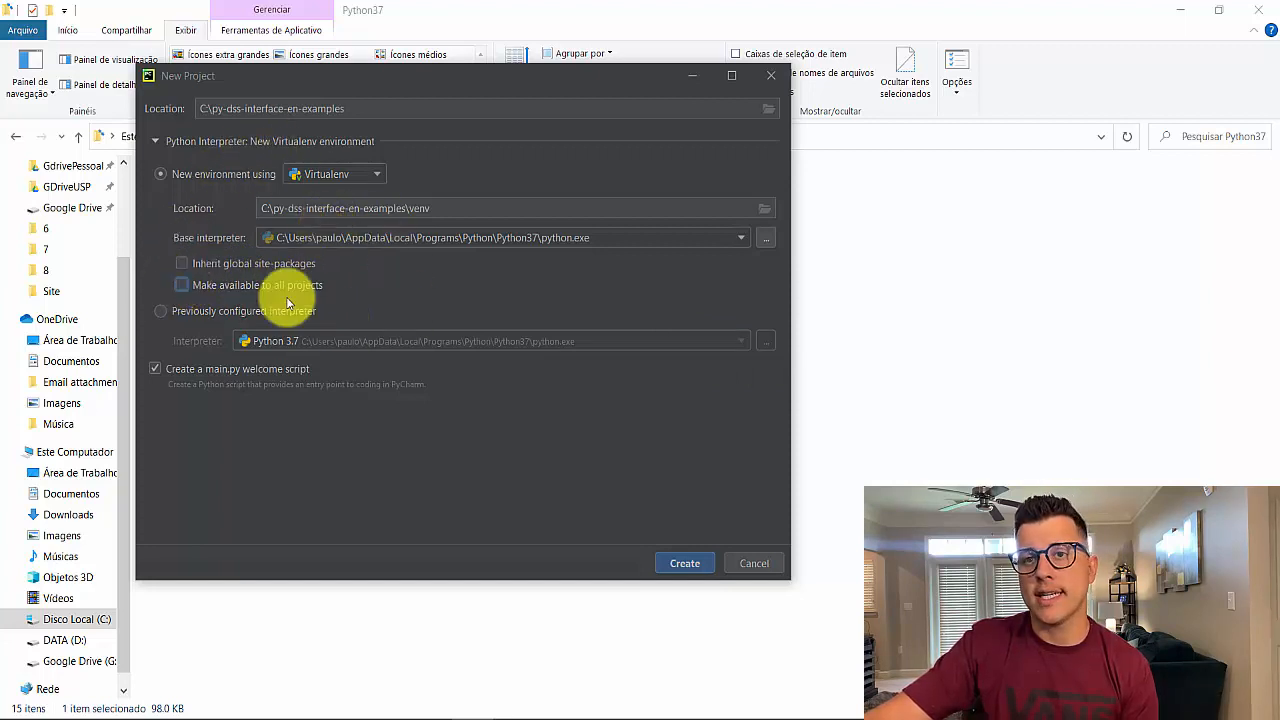
{"action": "left_click", "coordinate": [155, 370]}
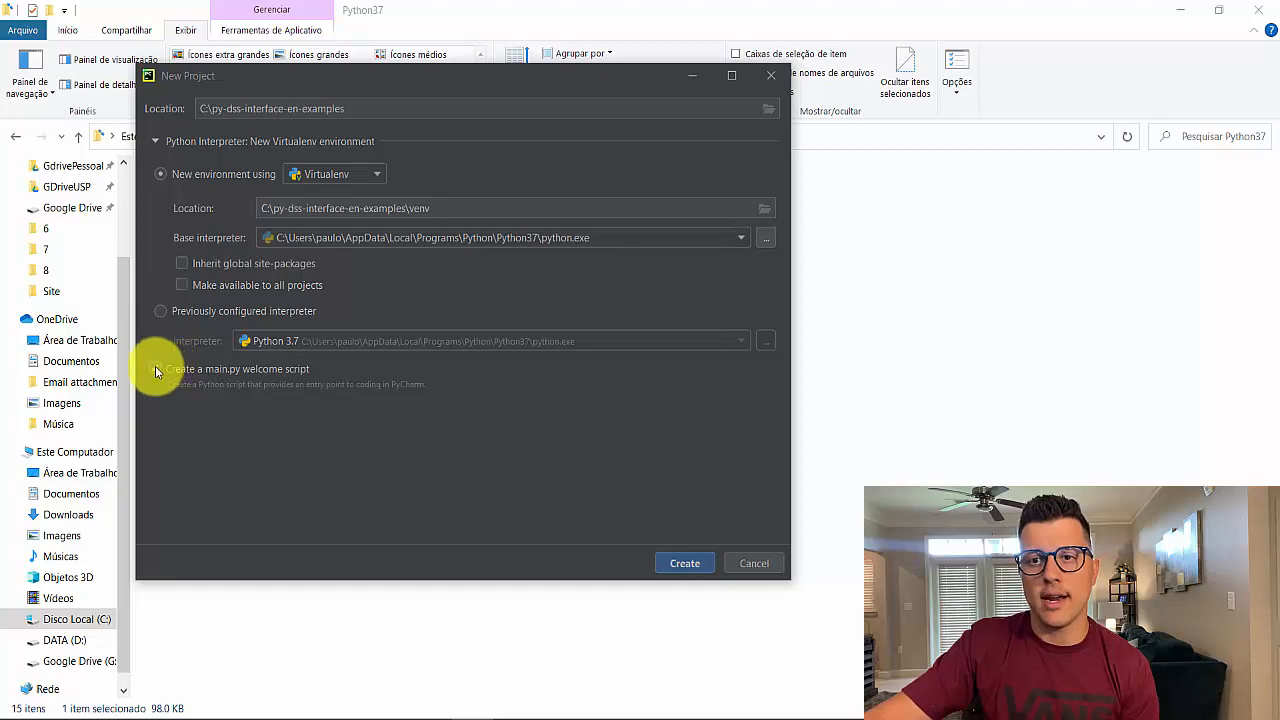
{"action": "left_click", "coordinate": [683, 563]}
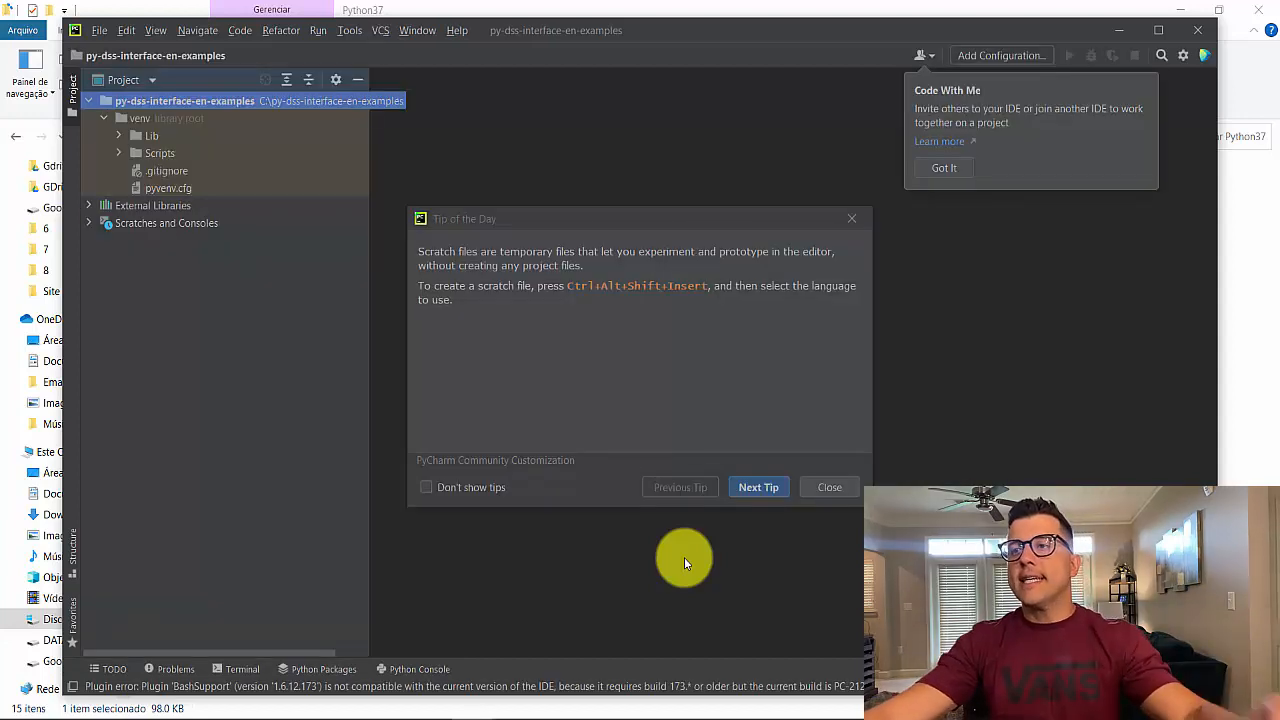
Maximize the PyCharm window and close the Tip of the Day dialog
{"action": "left_click", "coordinate": [1157, 26]}
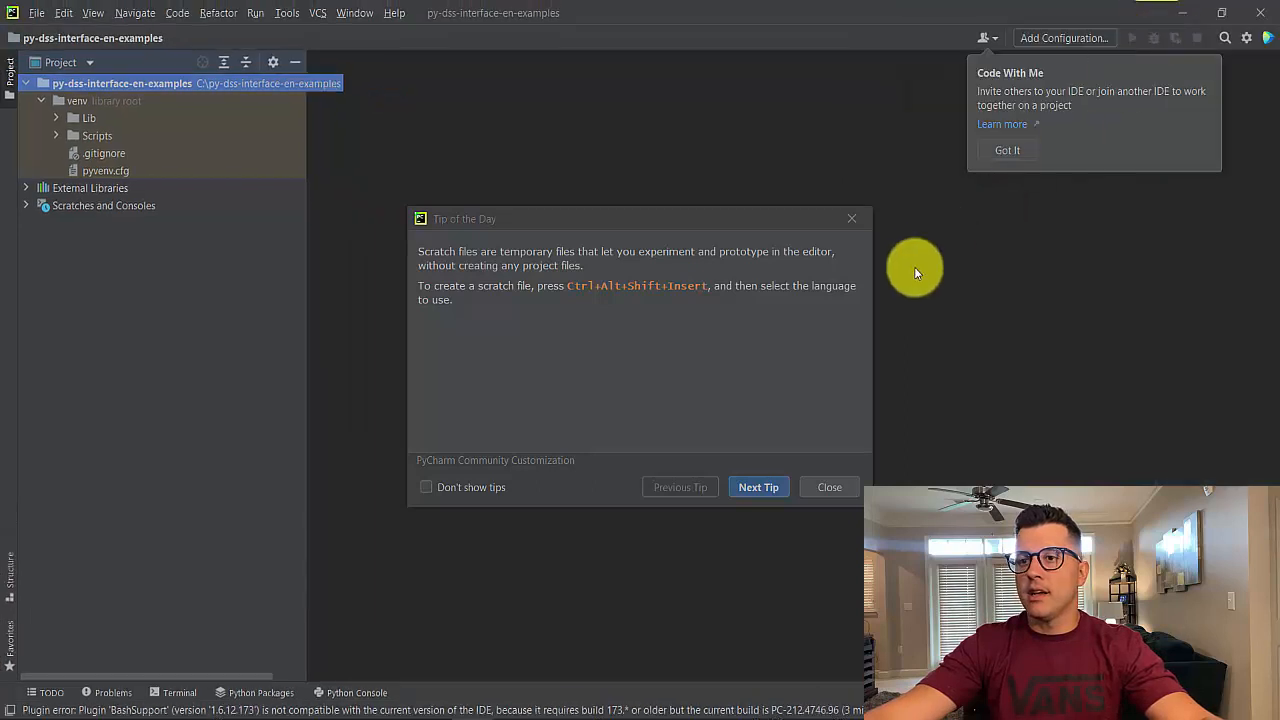
{"action": "left_click", "coordinate": [839, 484]}
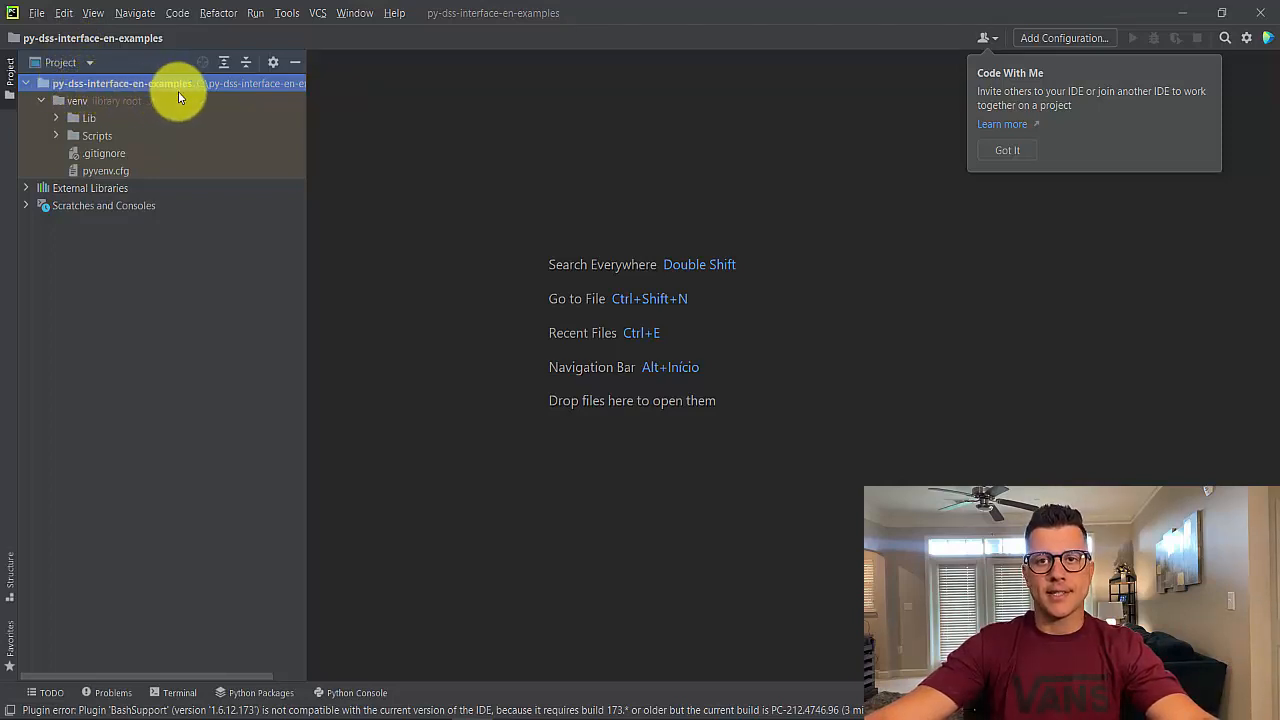
Explore the venv Scripts folder contents in the project tree
{"action": "left_click", "coordinate": [42, 104]}
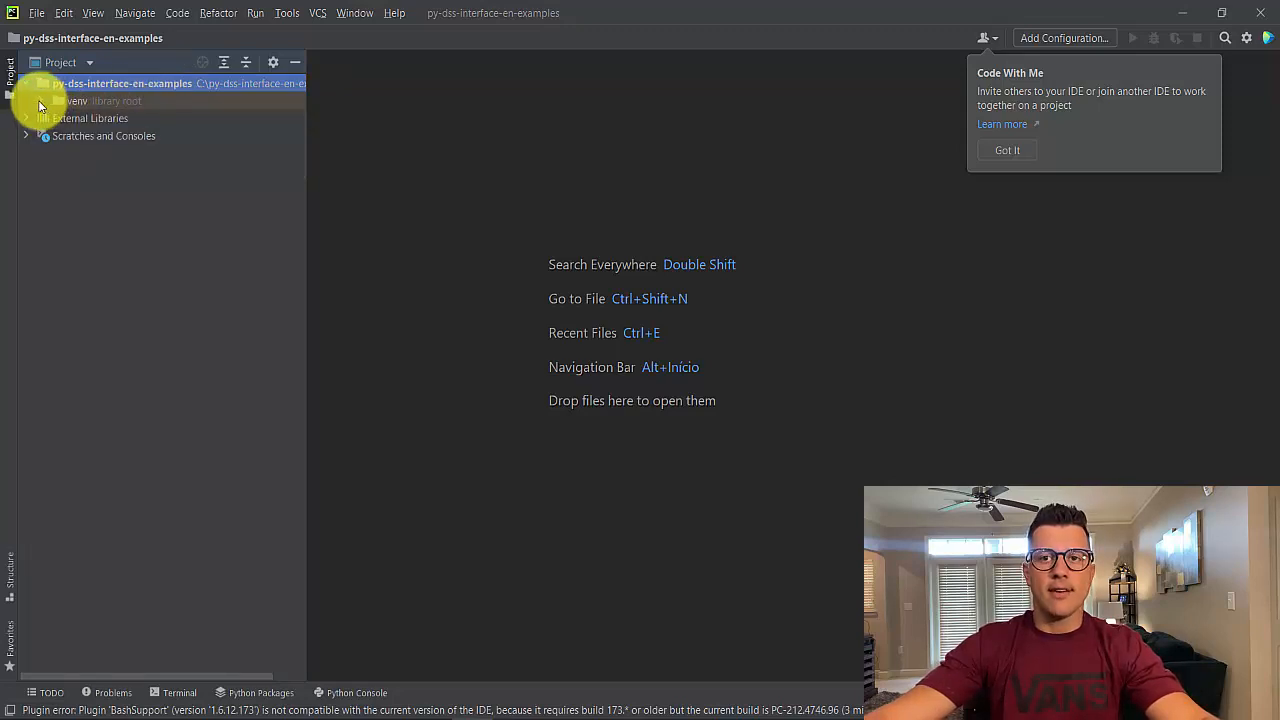
{"action": "left_click", "coordinate": [41, 104]}
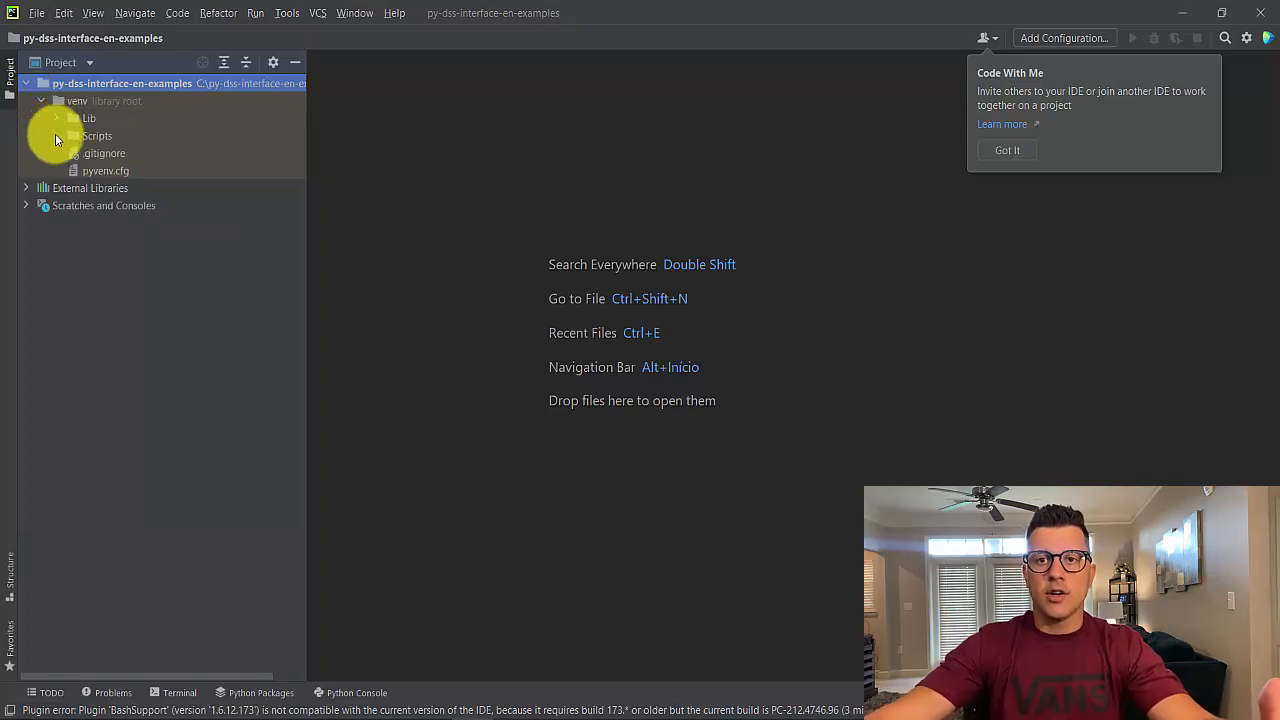
{"action": "left_click", "coordinate": [56, 135]}
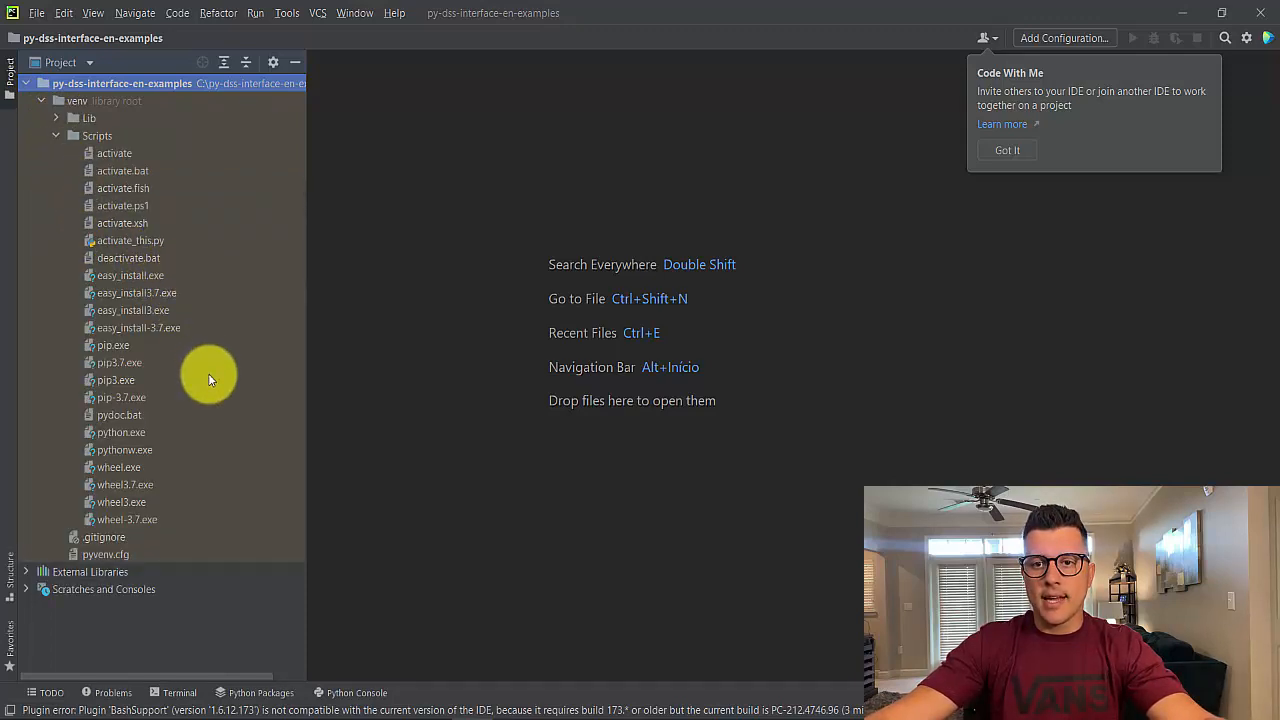
{"action": "left_click", "coordinate": [125, 432]}
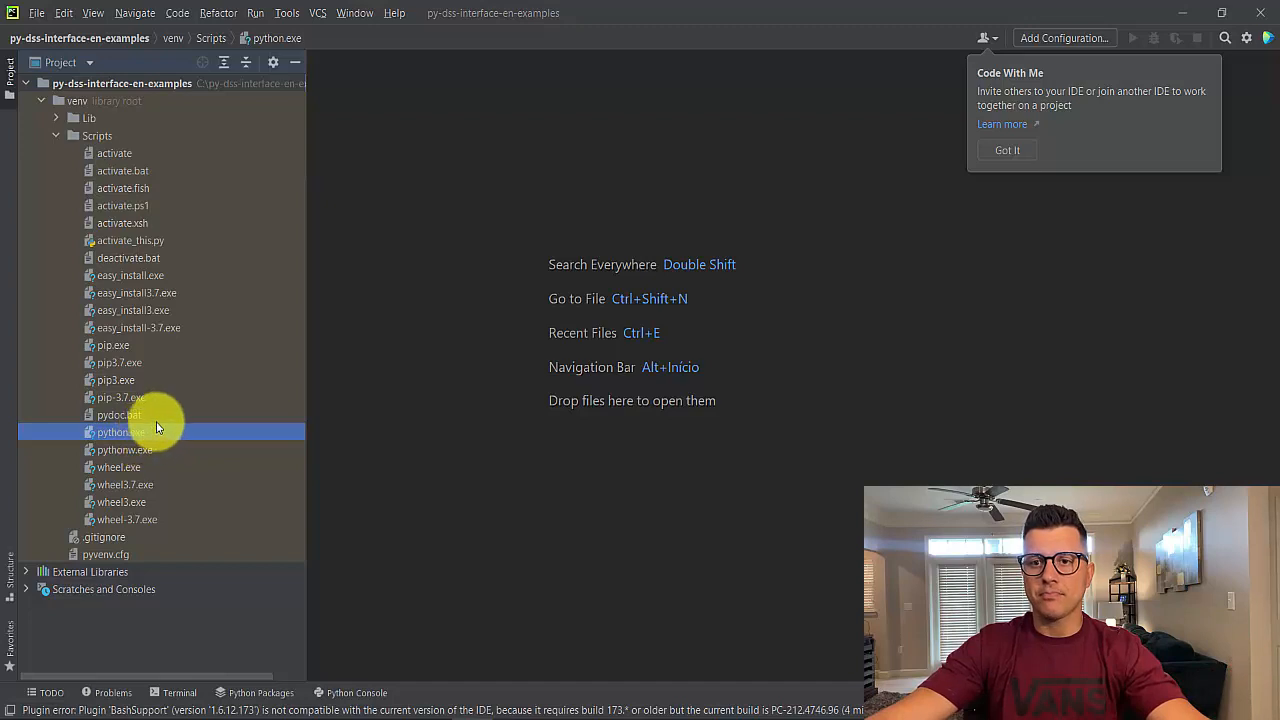
{"action": "left_click", "coordinate": [110, 386]}
{"action": "left_click", "coordinate": [114, 396]}
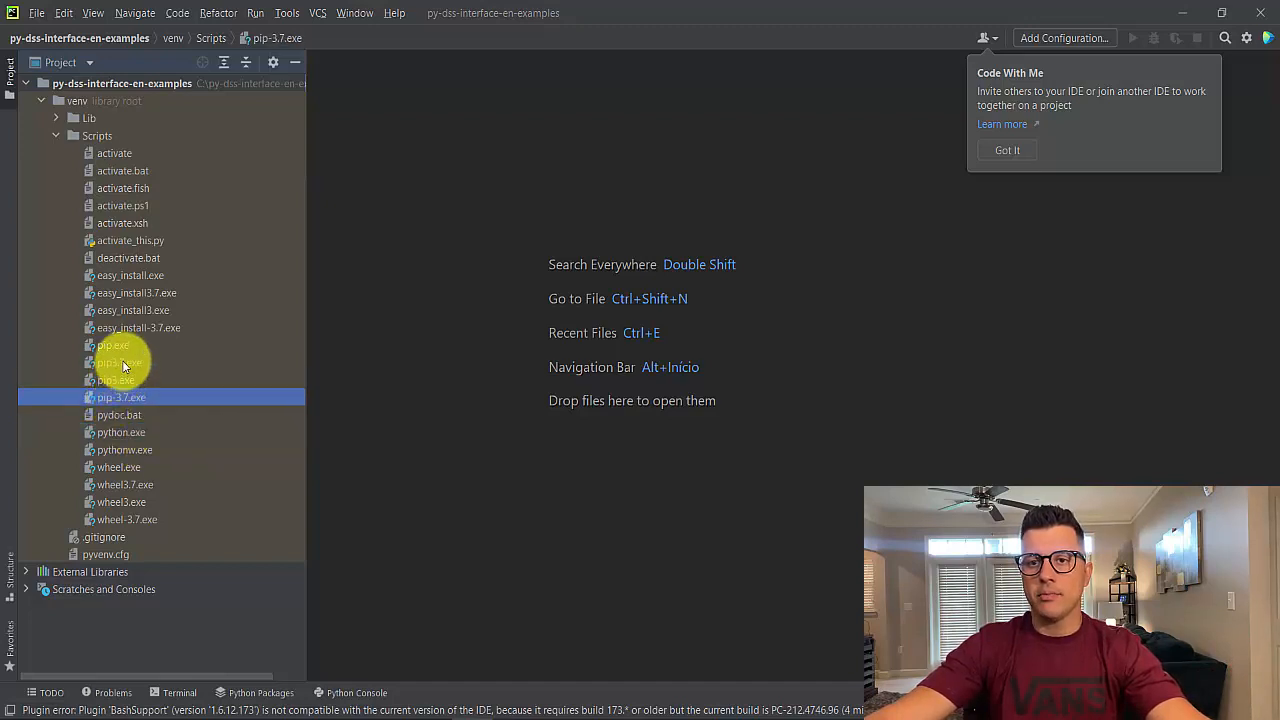
Browse the venv Scripts and Lib site-packages folders, then collapse the venv tree
{"action": "left_click", "coordinate": [122, 364]}
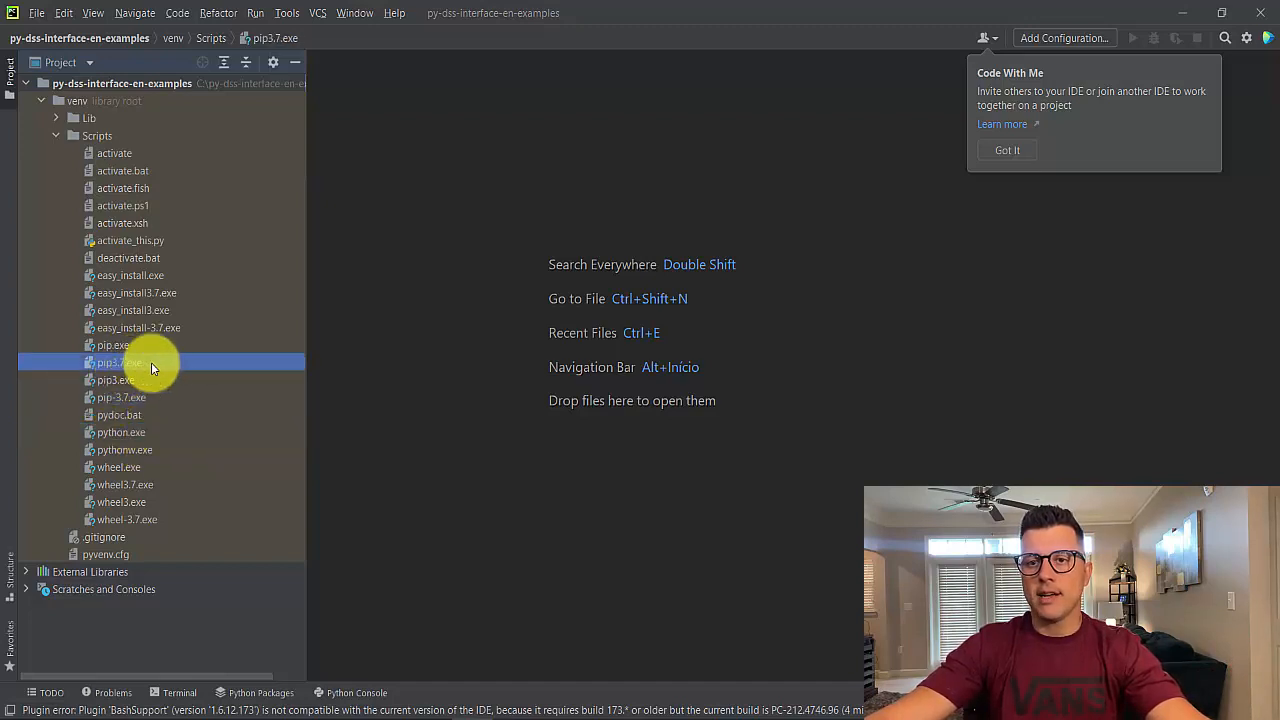
{"action": "left_click", "coordinate": [56, 136]}
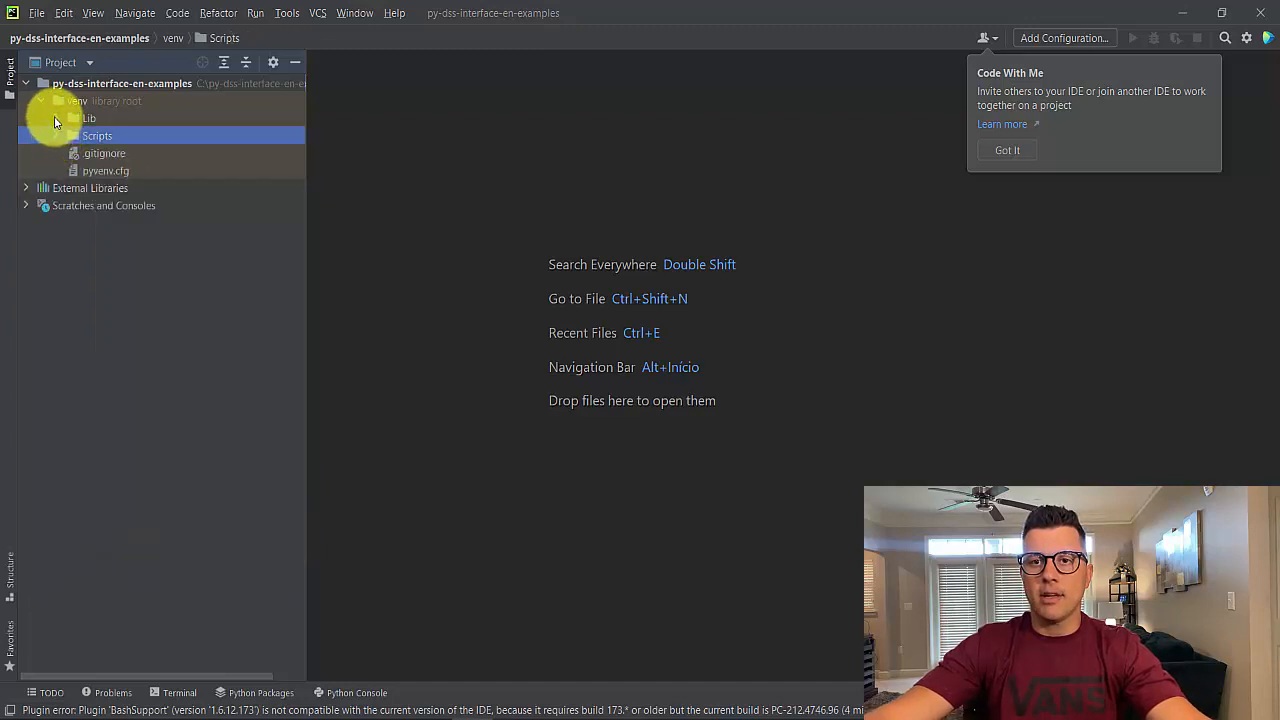
{"action": "left_click", "coordinate": [55, 119]}
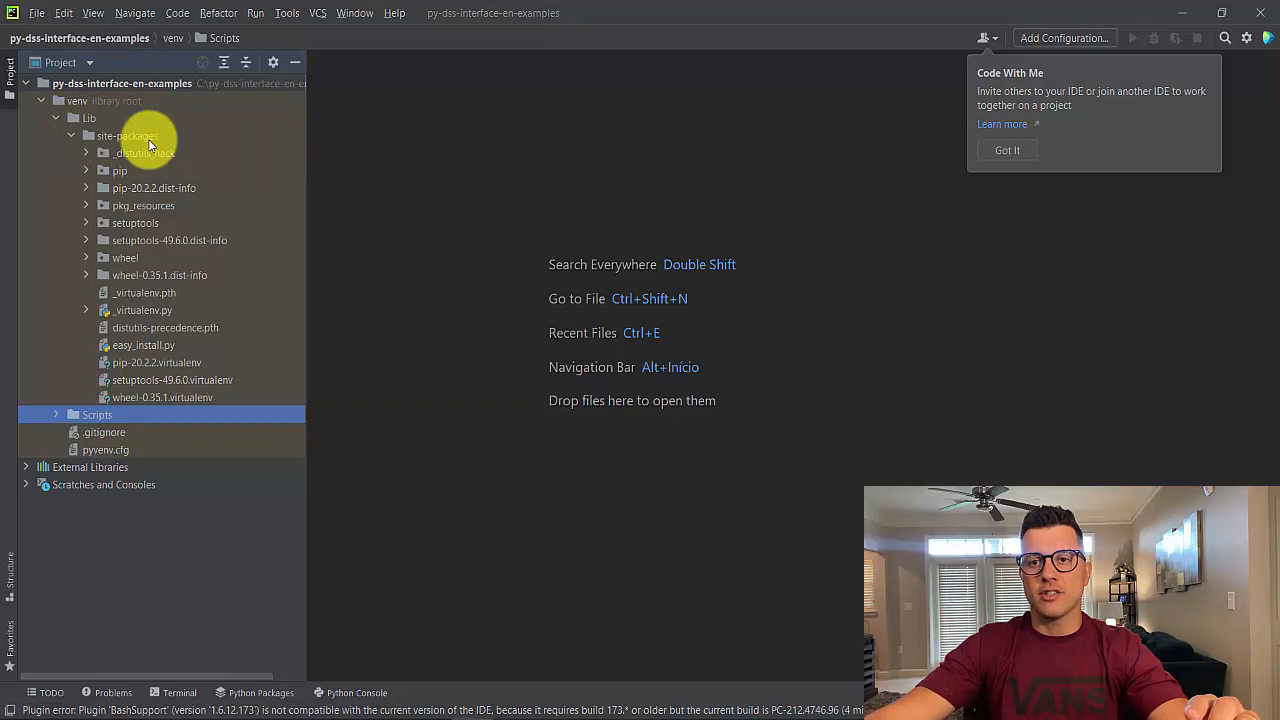
{"action": "left_click", "coordinate": [116, 171]}
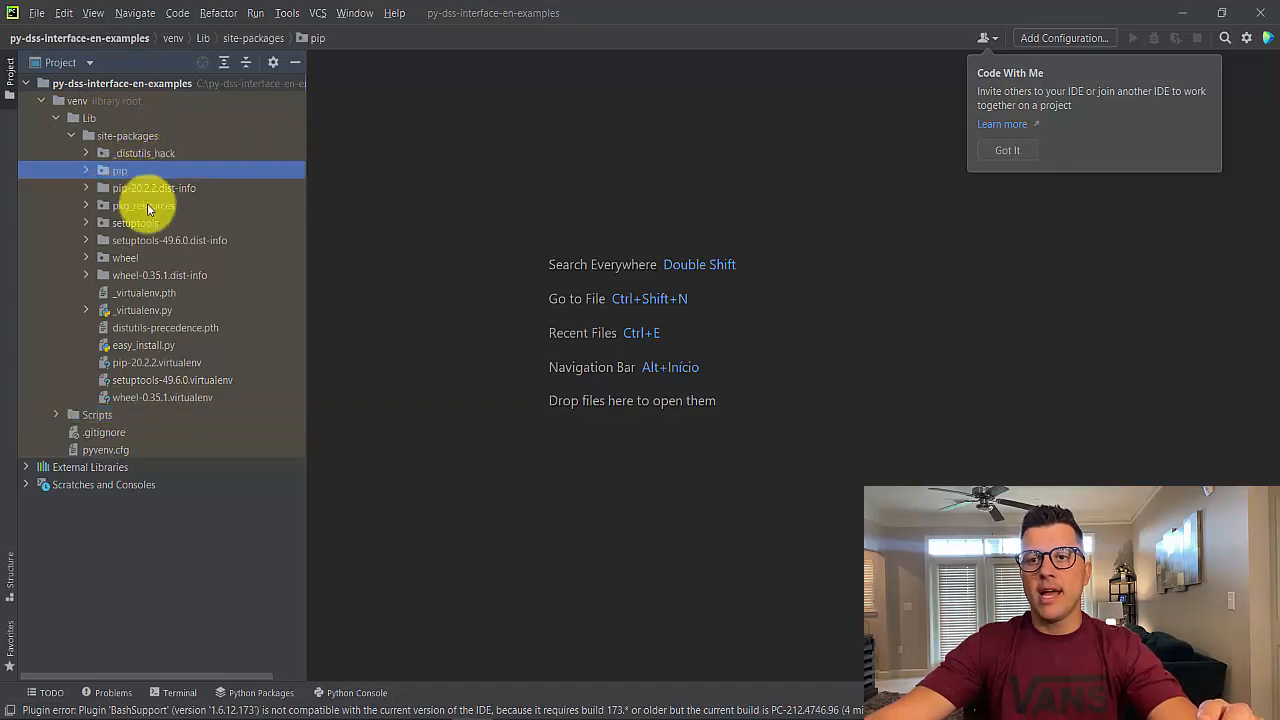
{"action": "left_click", "coordinate": [135, 222]}
{"action": "left_click", "coordinate": [57, 120]}
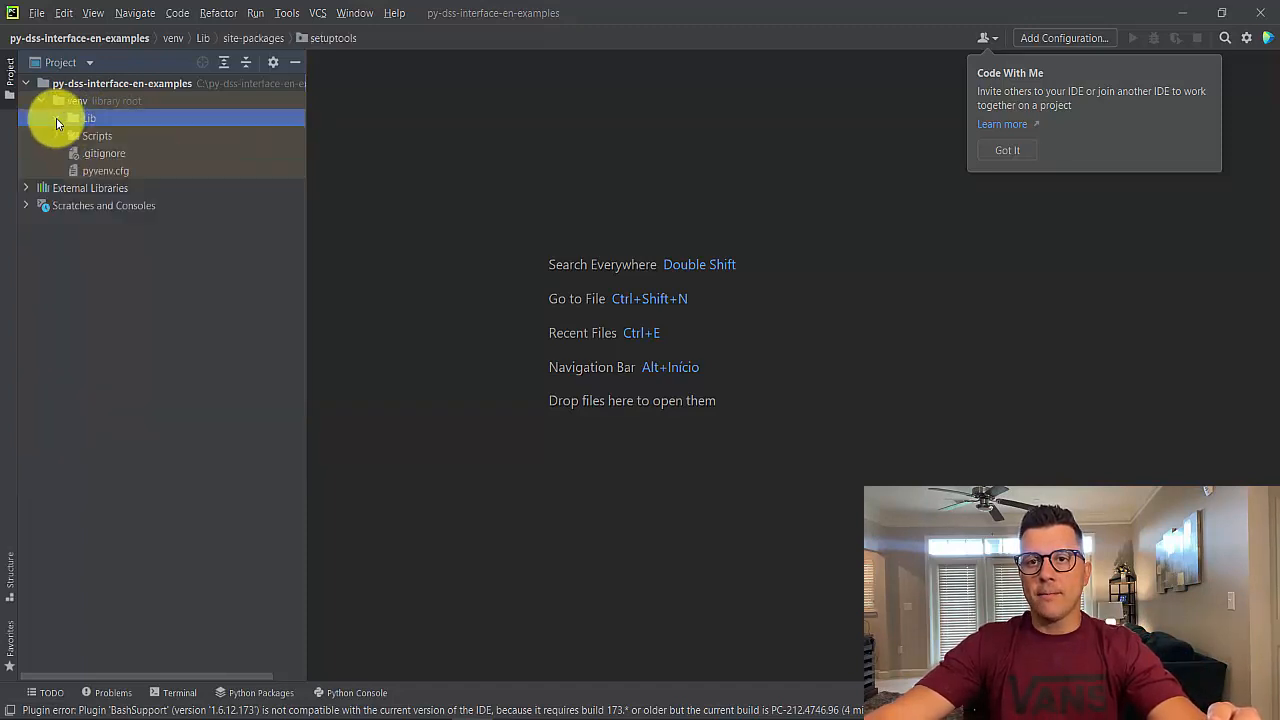
{"action": "left_click", "coordinate": [41, 101]}
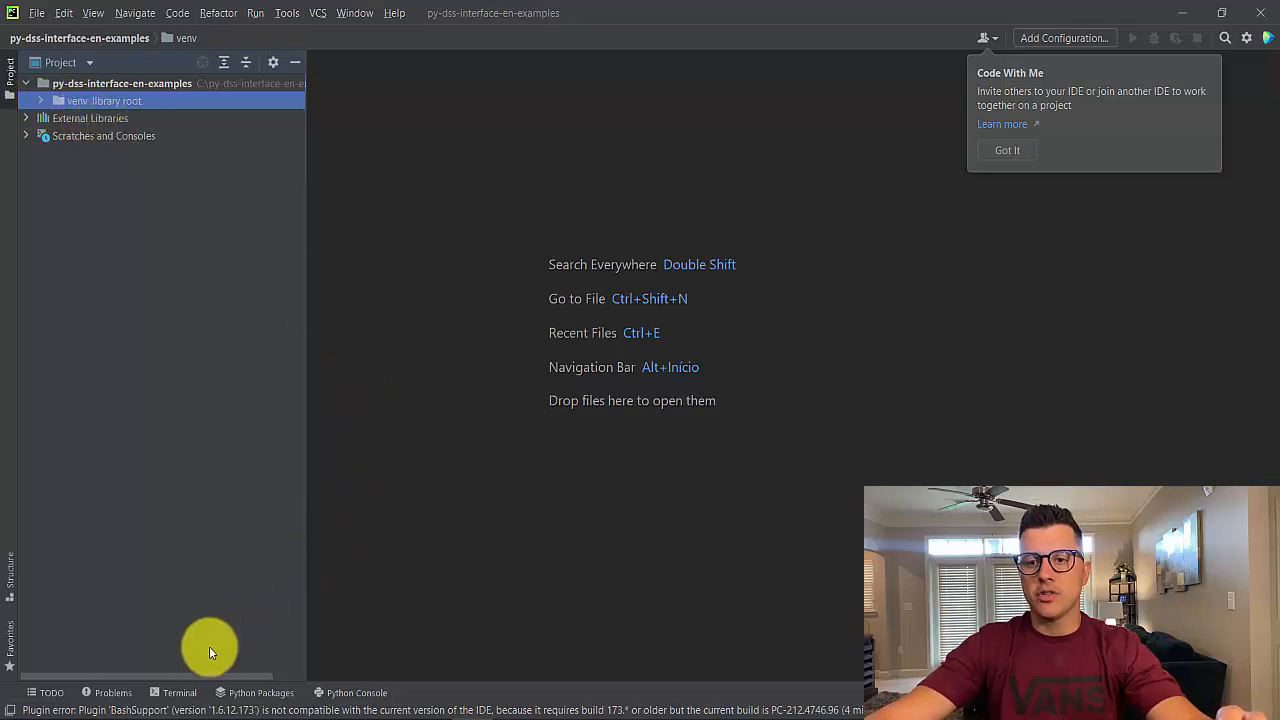
Open the terminal, start the Python interpreter with python and exit it with quit()
{"action": "left_click", "coordinate": [180, 692]}
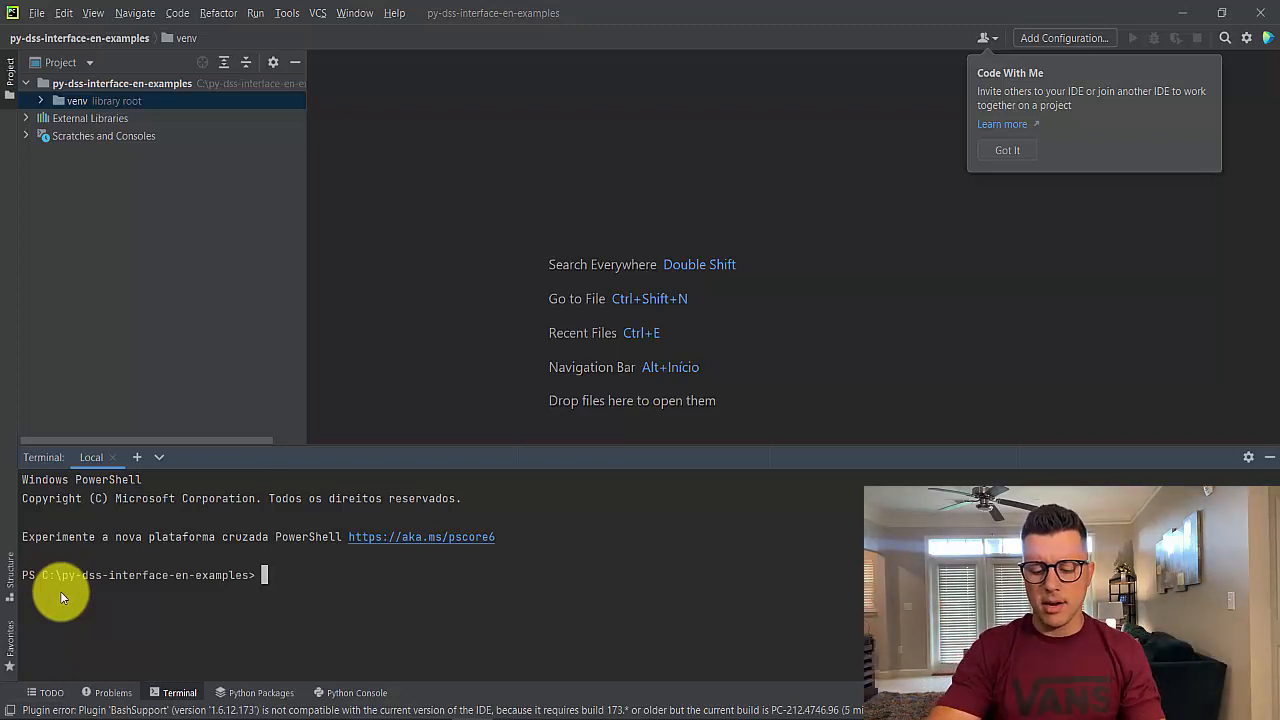
{"action": "type", "text": "python"}
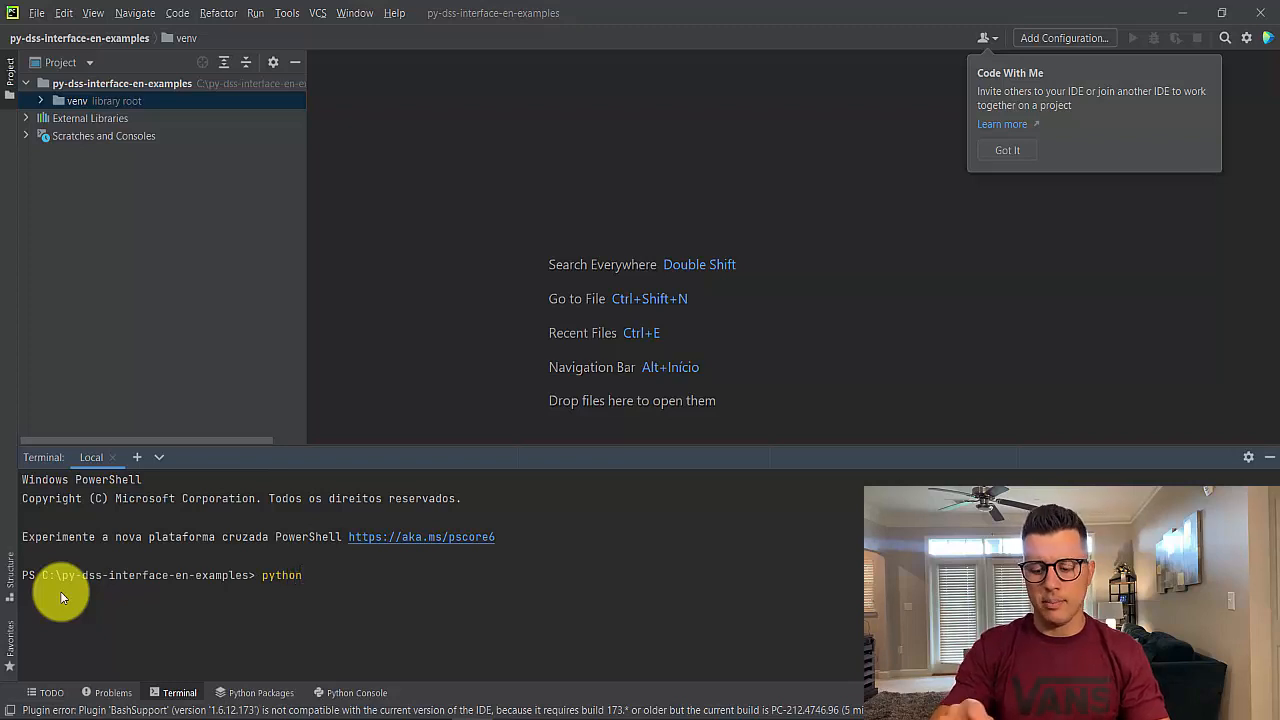
{"action": "key", "text": "Return"}
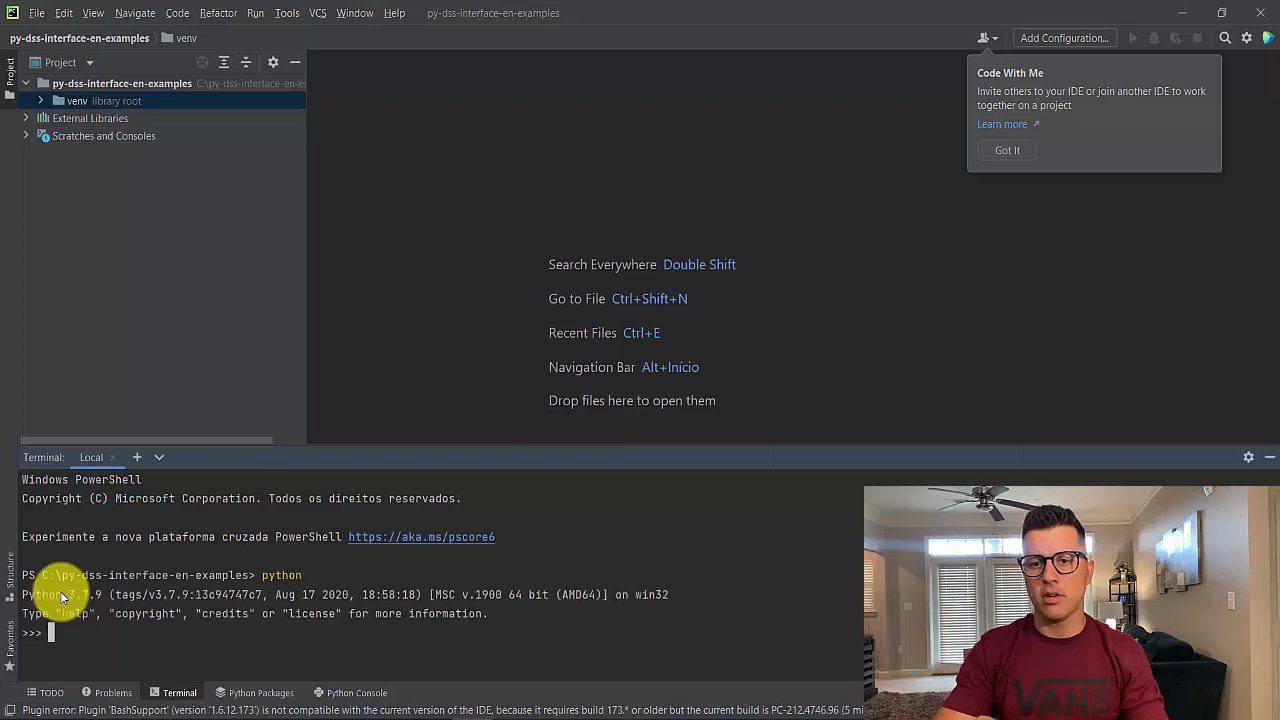
{"action": "type", "text": "quit"}
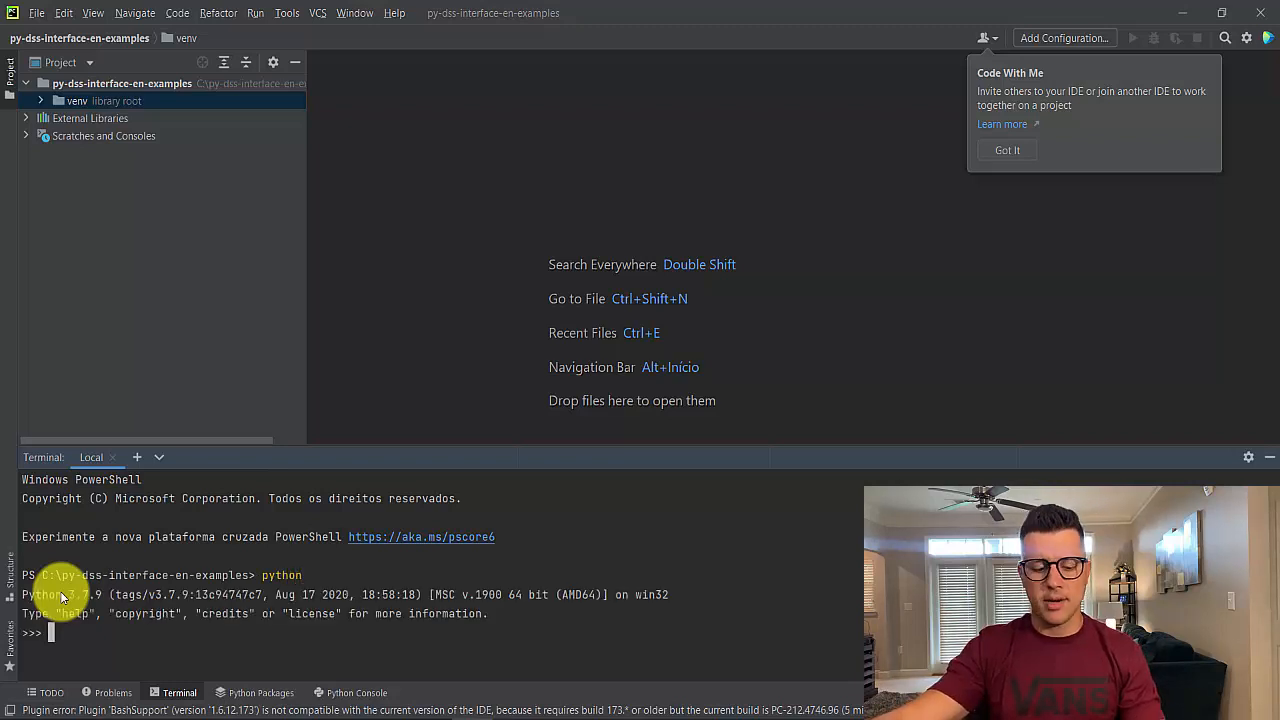
{"action": "type", "text": "()"}
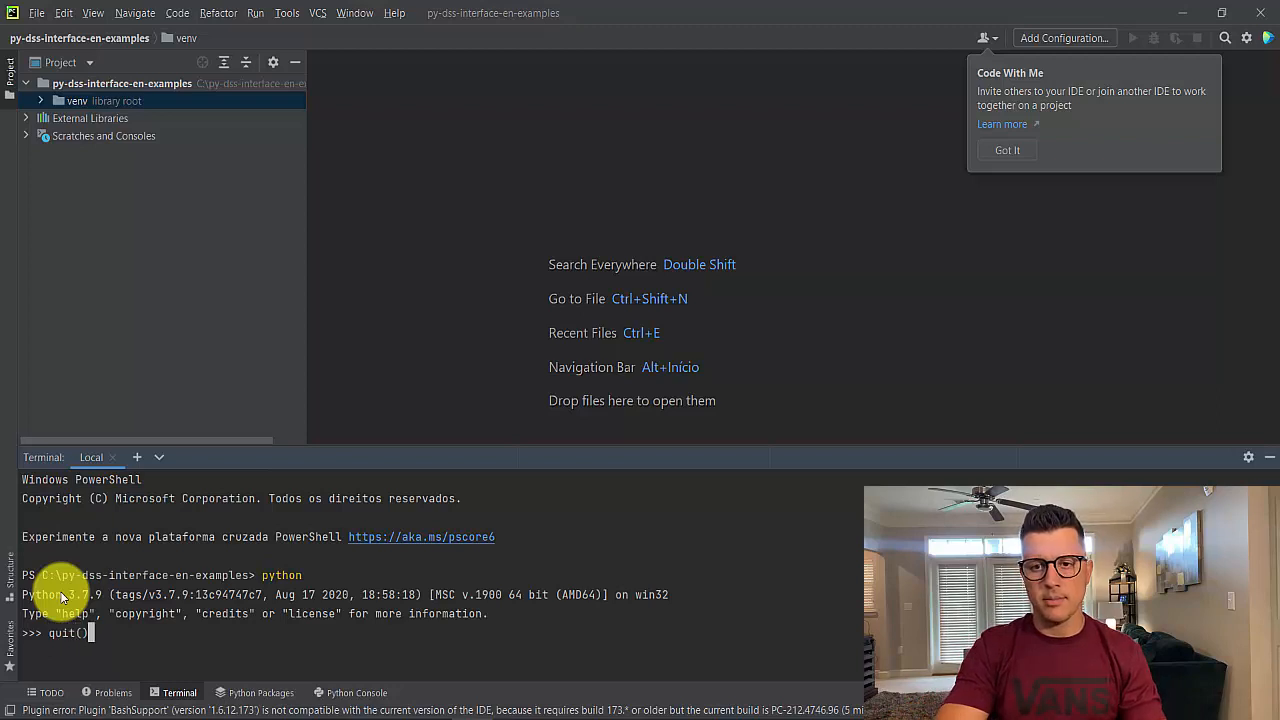
{"action": "key", "text": "Return"}
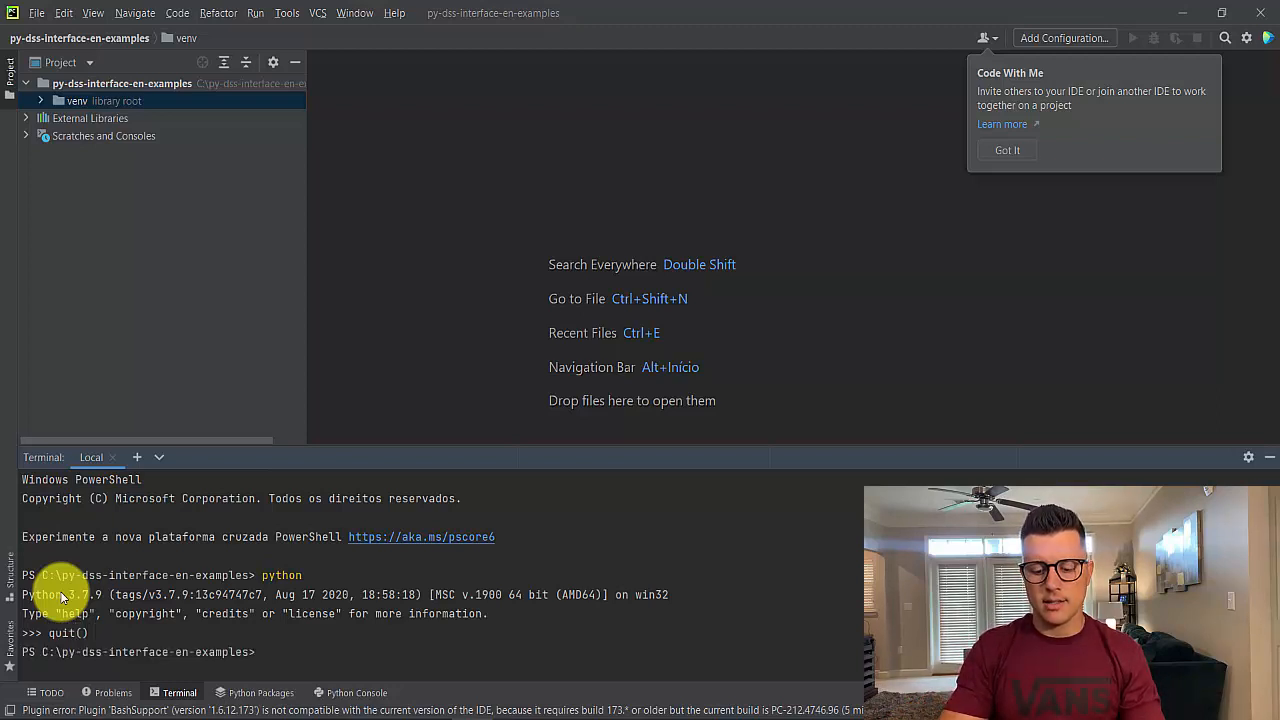
List the packages installed in the virtual environment with pip list
{"action": "type", "text": "pip list"}
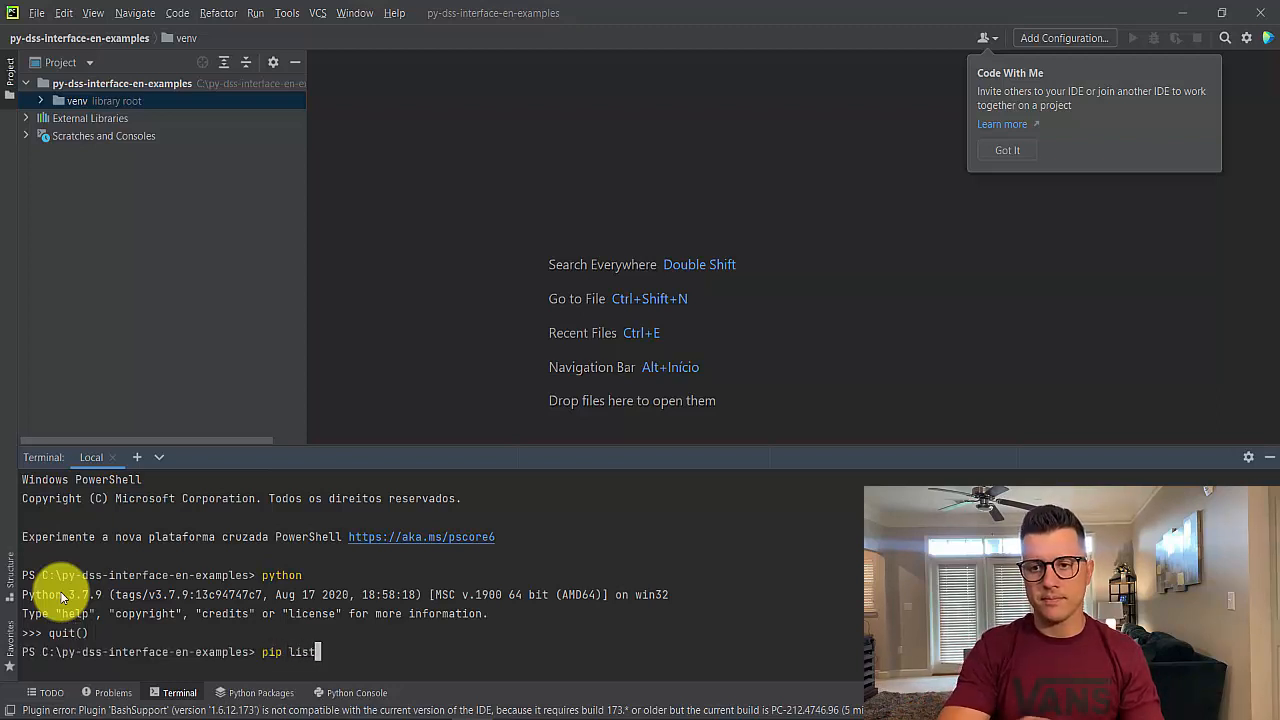
{"action": "key", "text": "Return"}
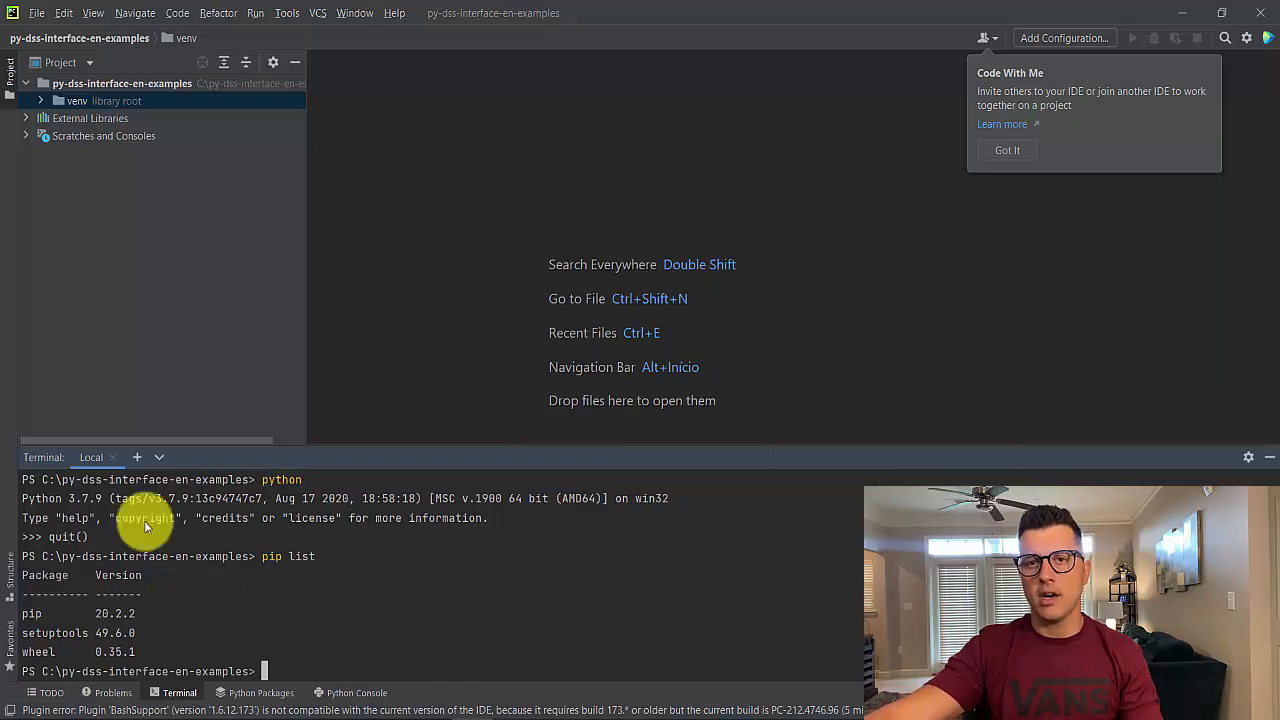
Inspect the project's Python Interpreter settings, including the interpreter list and Add Python Interpreter dialog, closing without changes
{"action": "left_click", "coordinate": [36, 15]}
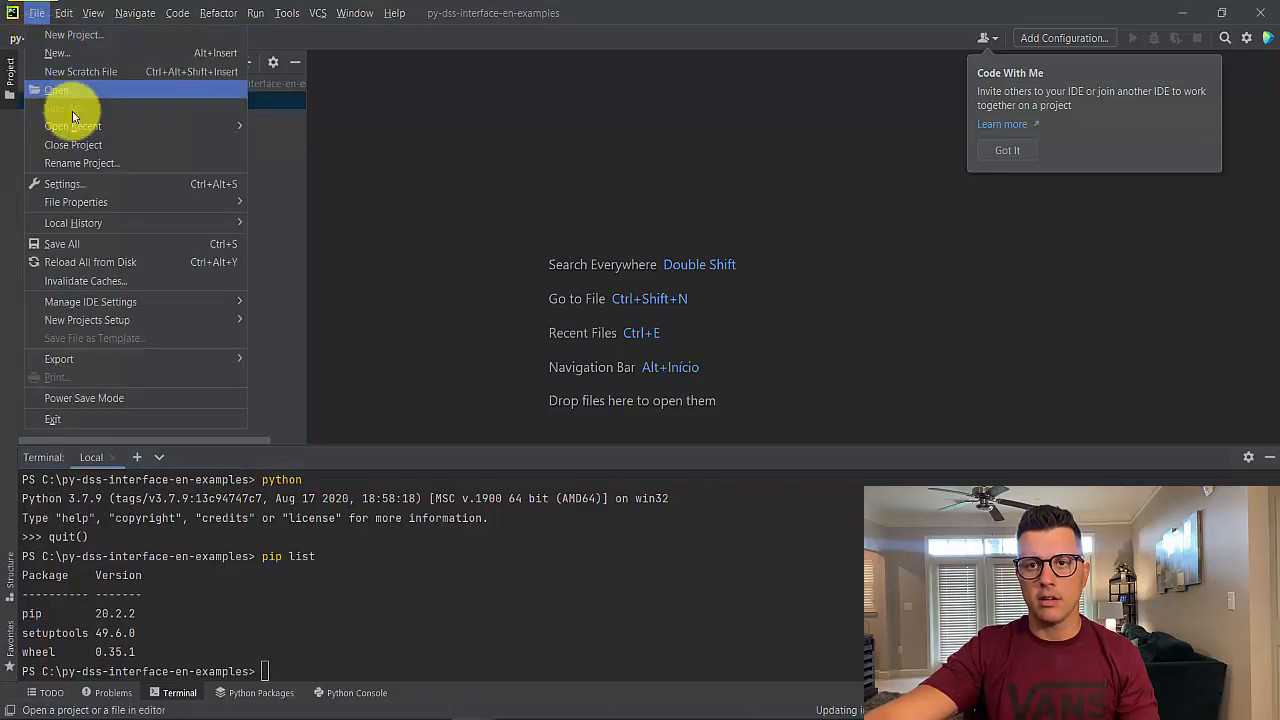
{"action": "left_click", "coordinate": [83, 182]}
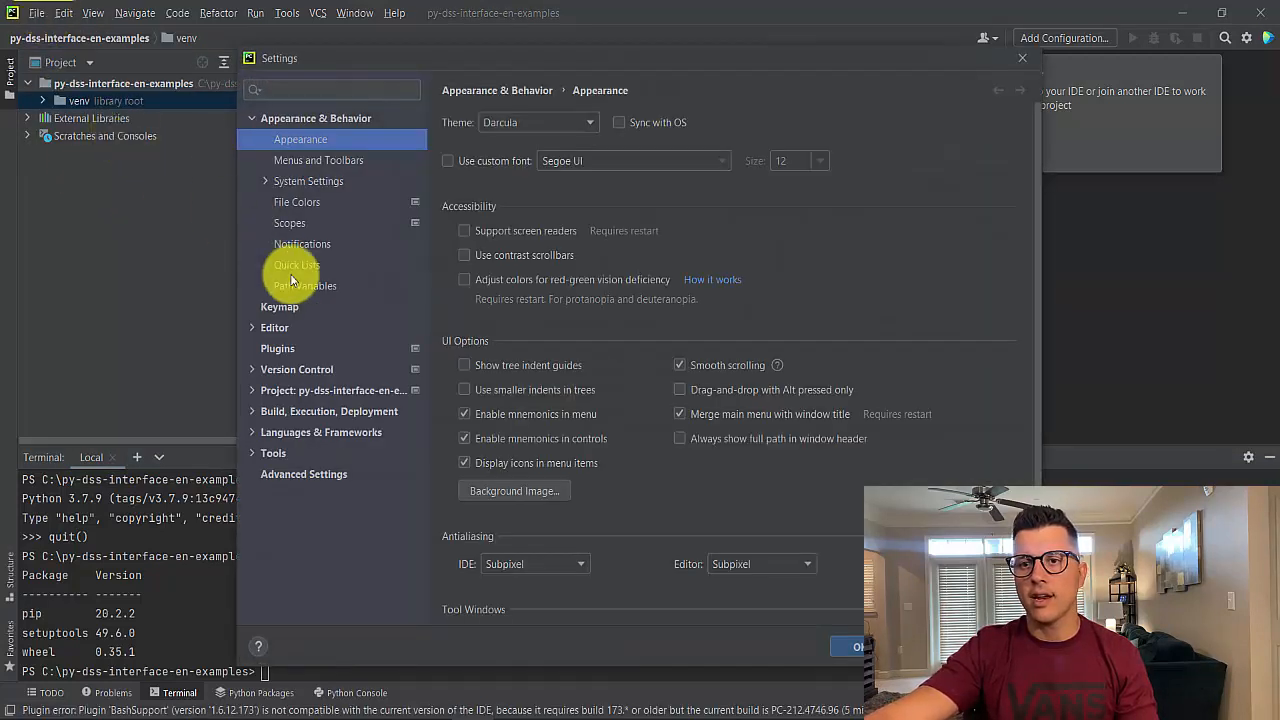
{"action": "left_click", "coordinate": [253, 391]}
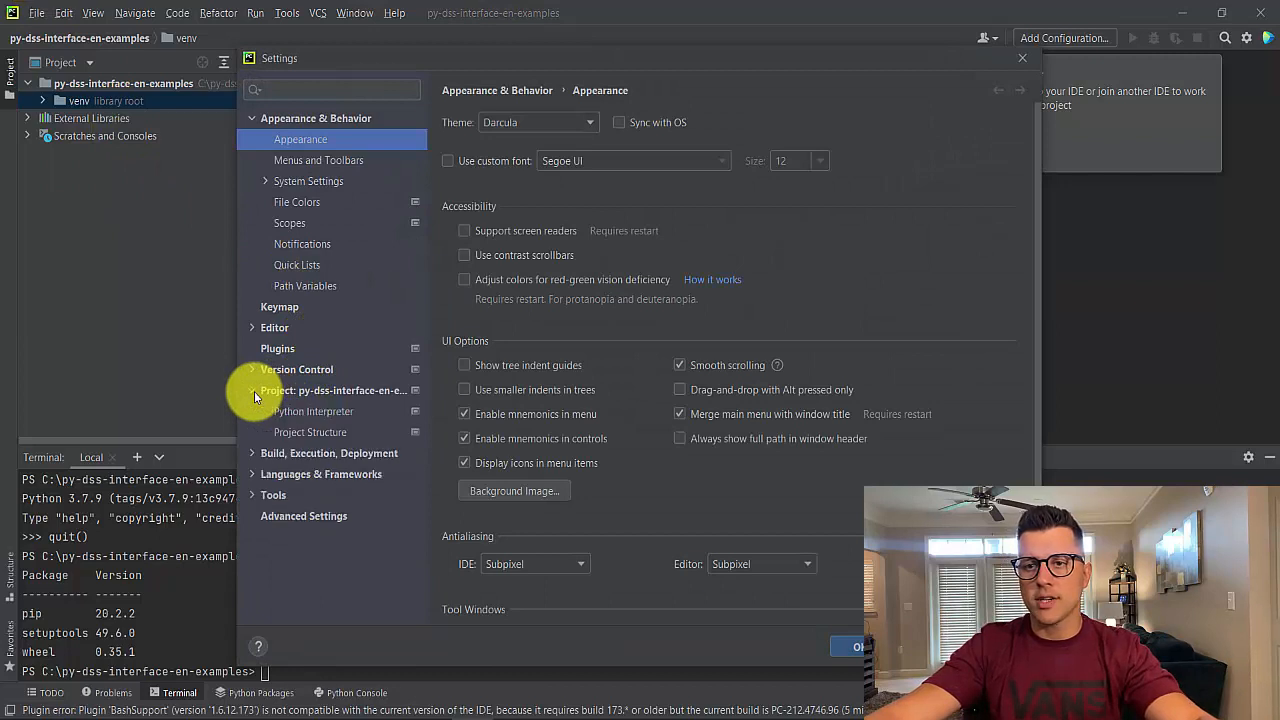
{"action": "left_click", "coordinate": [307, 416]}
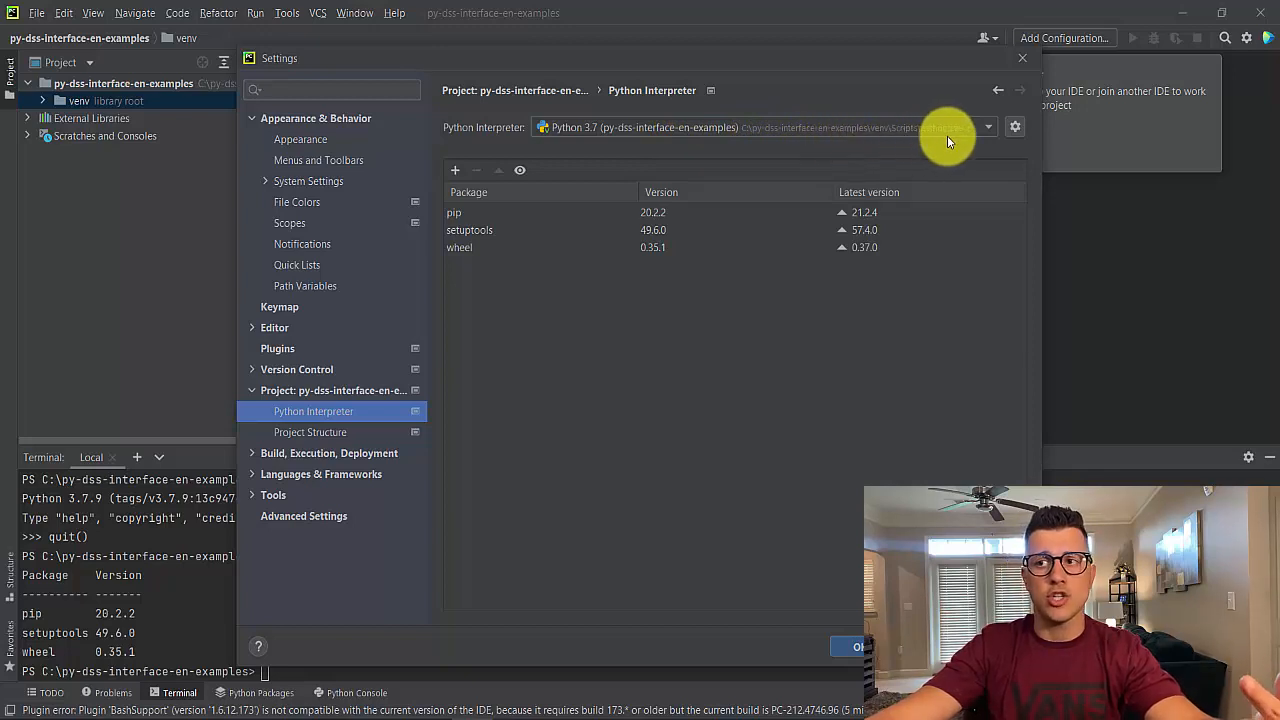
{"action": "left_click", "coordinate": [1014, 128]}
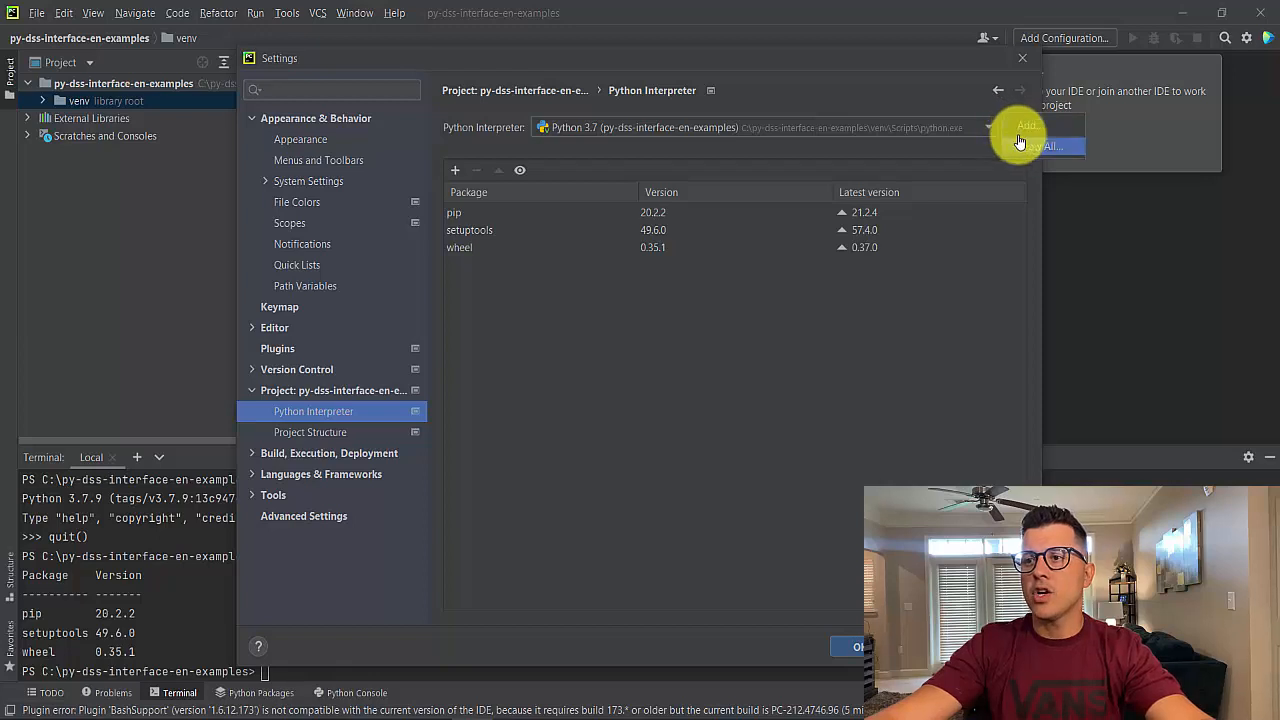
{"action": "left_click", "coordinate": [1031, 148]}
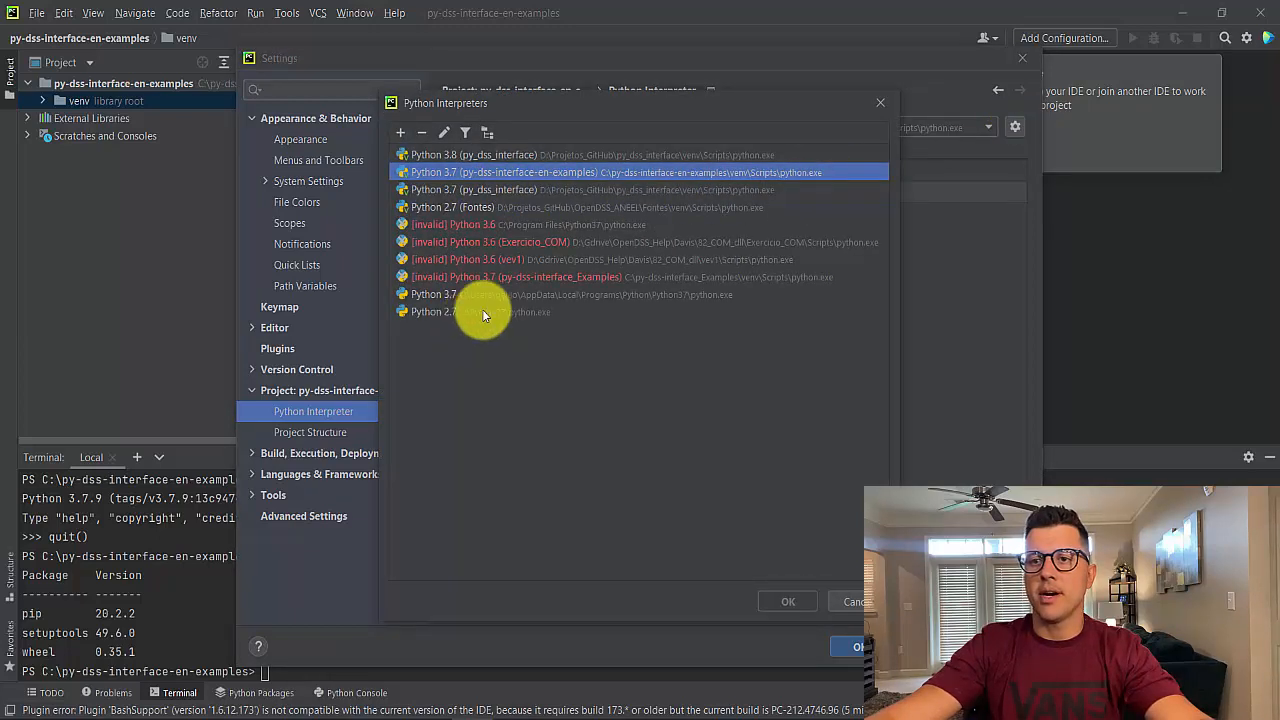
{"action": "left_click", "coordinate": [877, 105]}
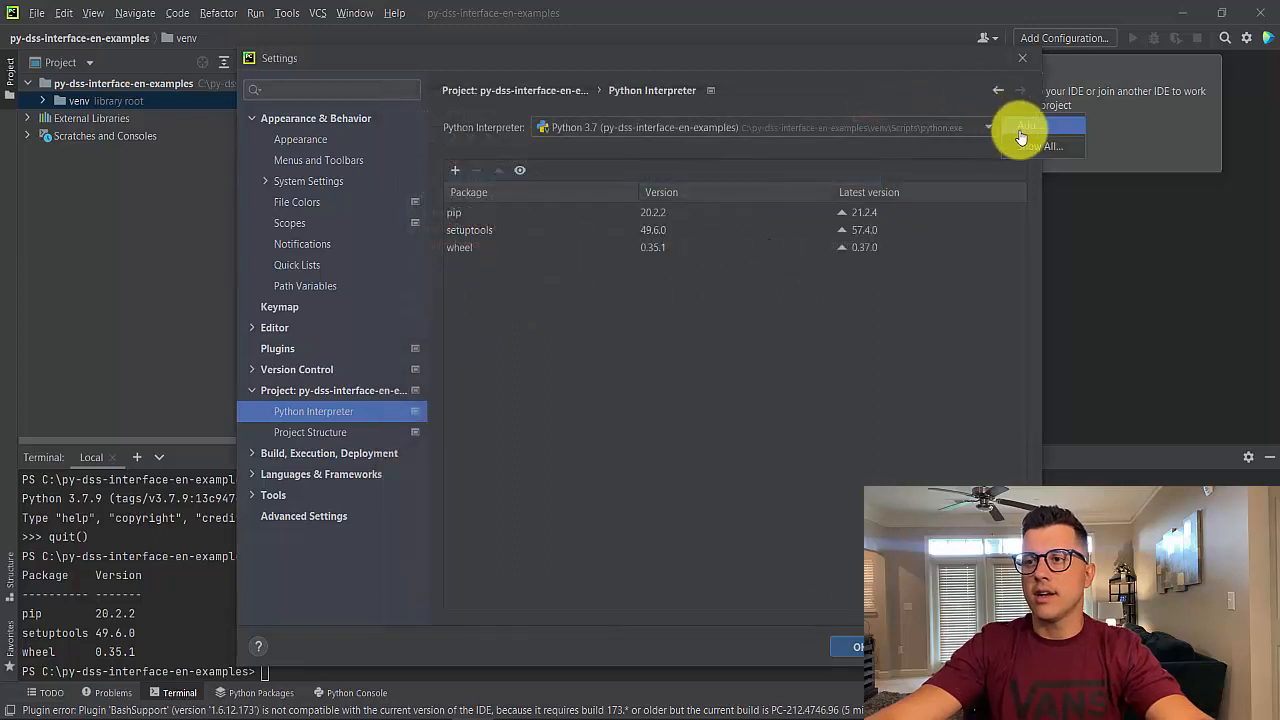
{"action": "left_click", "coordinate": [1023, 137]}
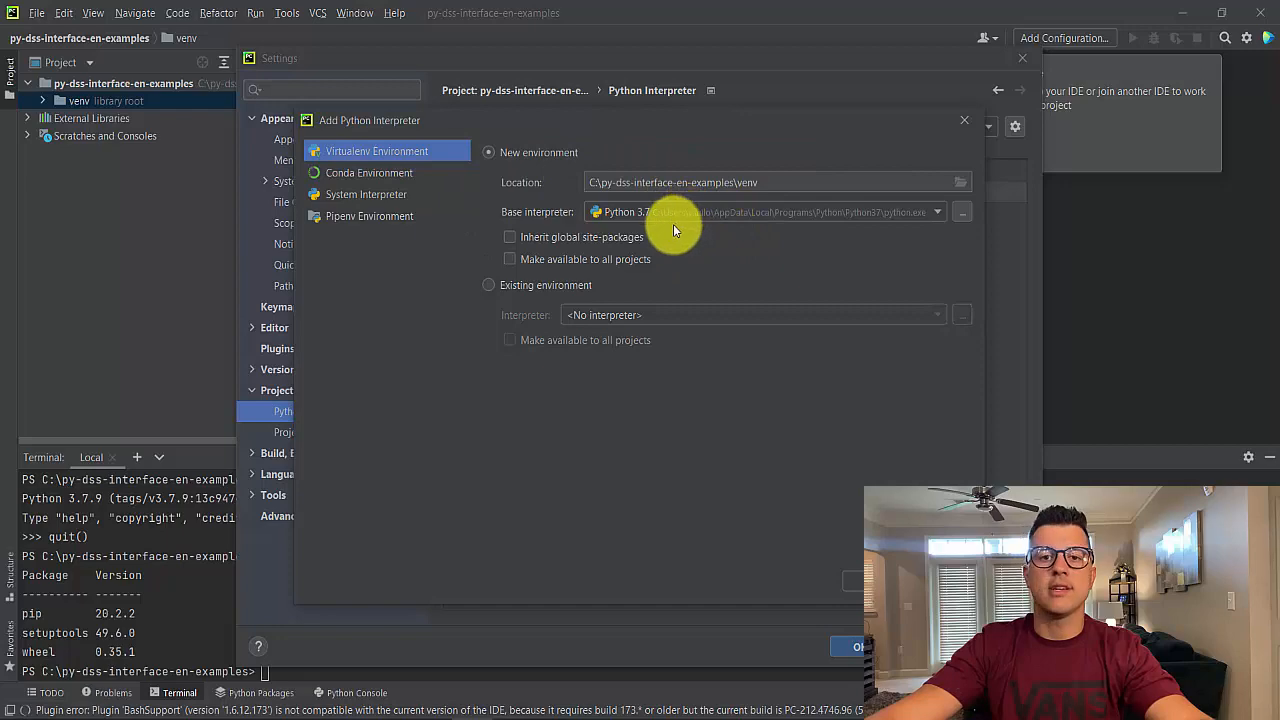
{"action": "left_click", "coordinate": [962, 121]}
{"action": "left_click", "coordinate": [1021, 62]}
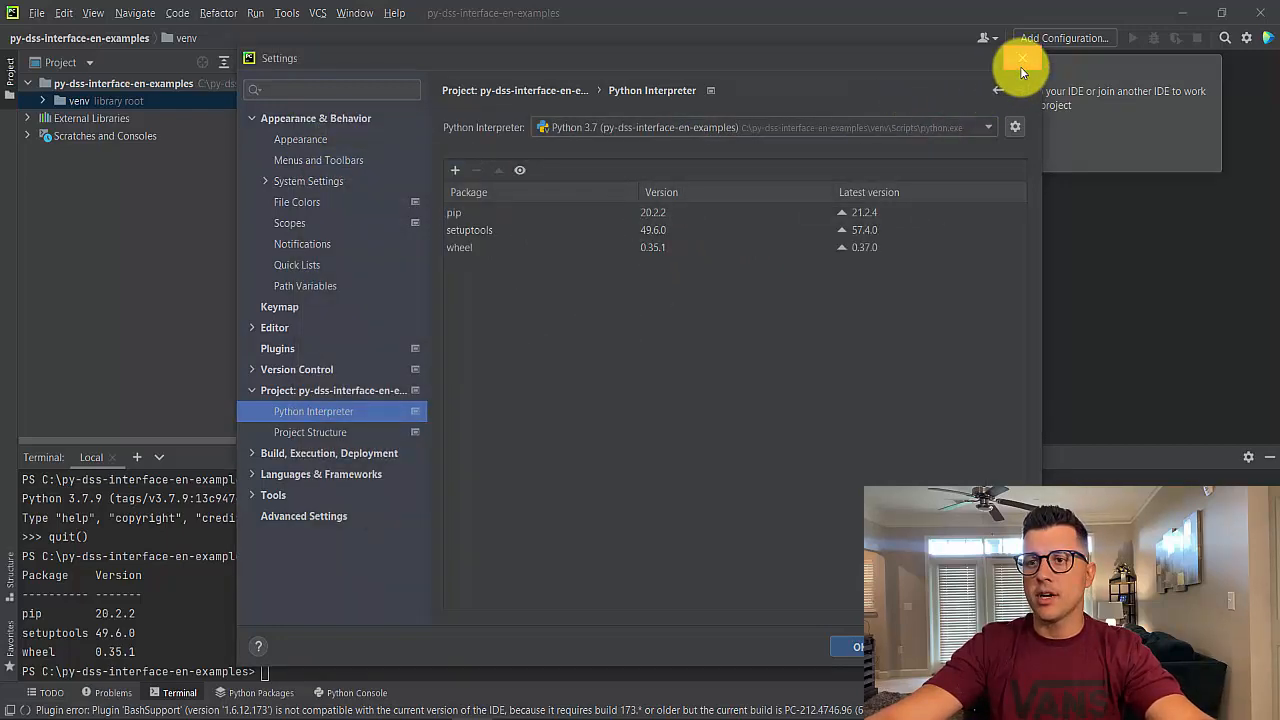
Install numpy into the virtual environment from the terminal with pip install numpy
{"action": "left_click", "coordinate": [274, 669]}
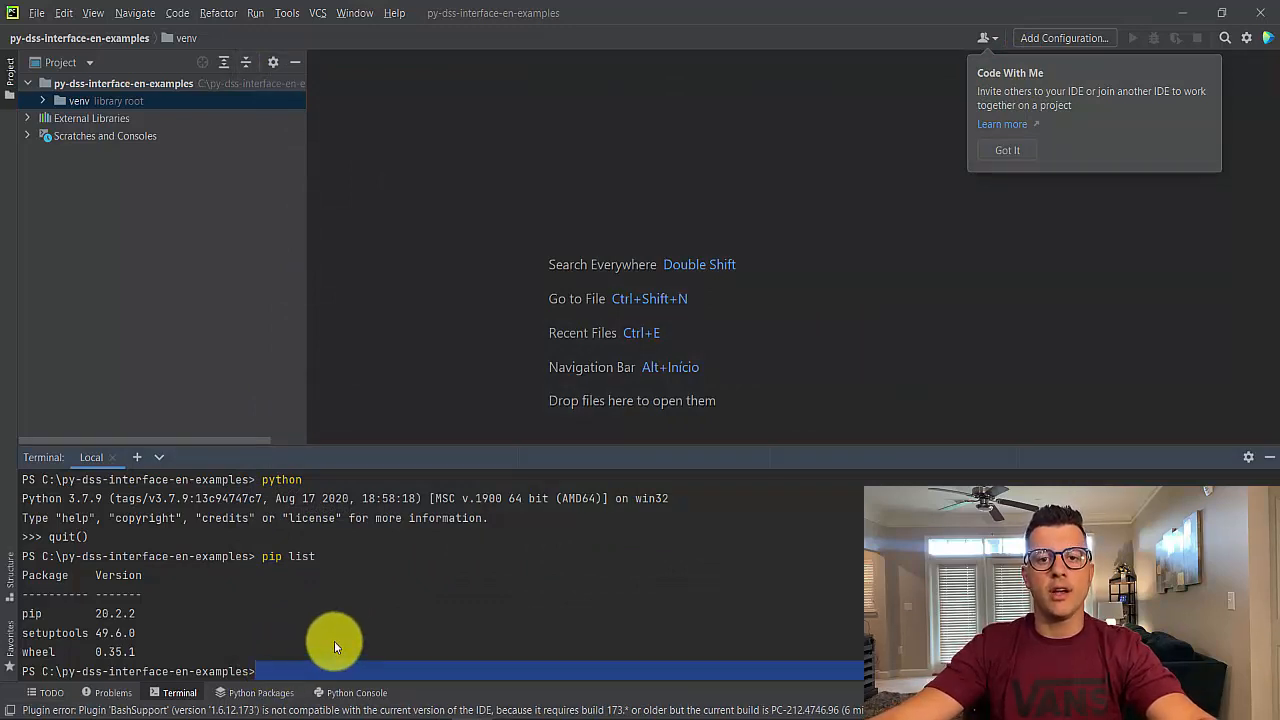
{"action": "type", "text": "pip install"}
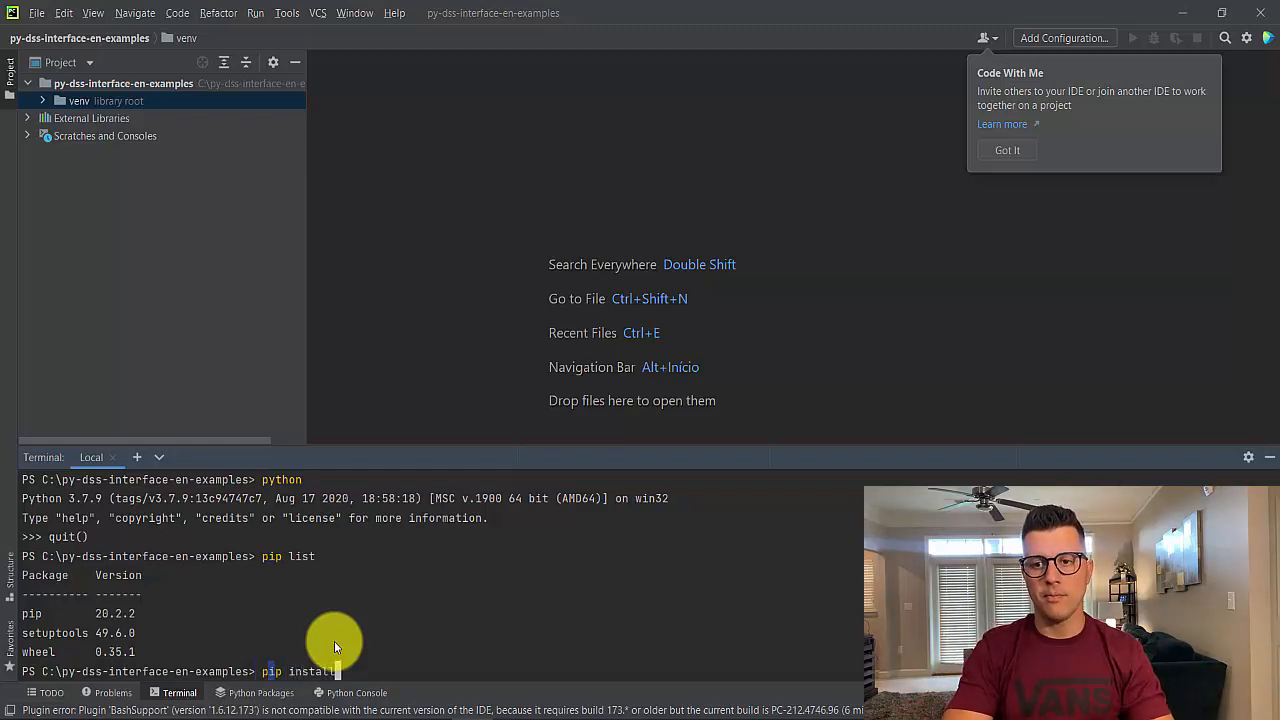
{"action": "type", "text": " numpy"}
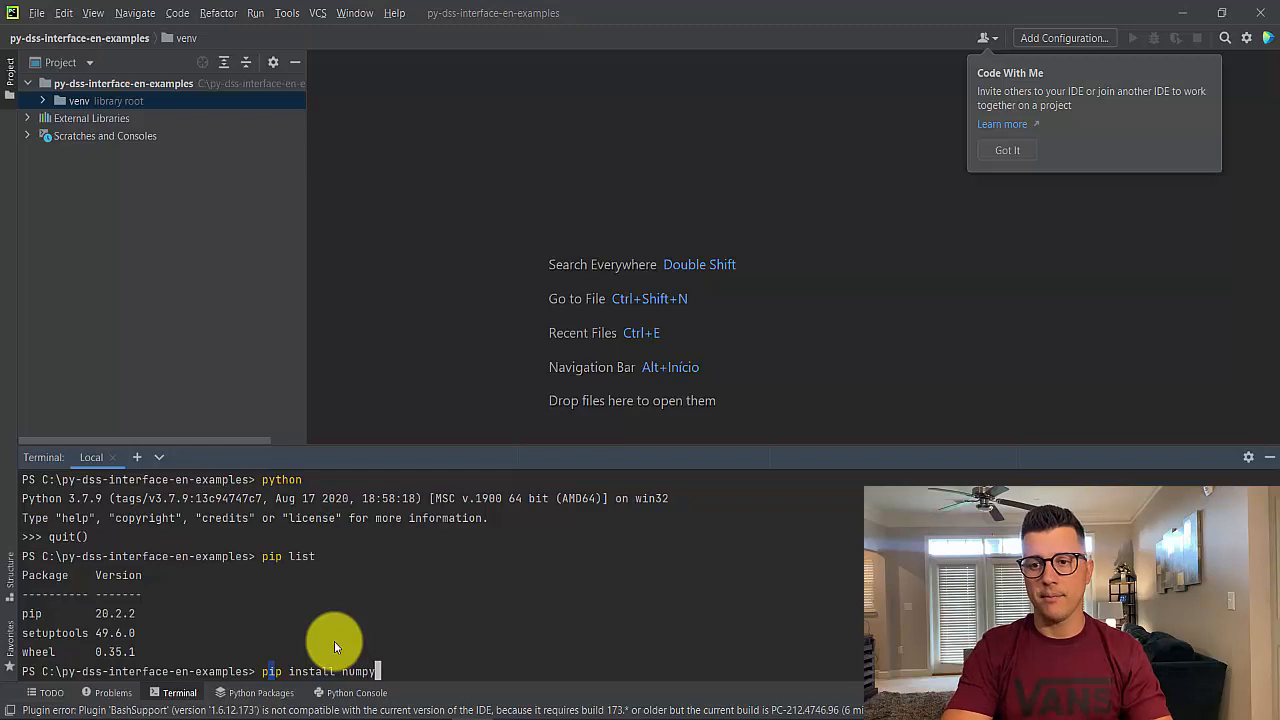
{"action": "key", "text": "Return"}
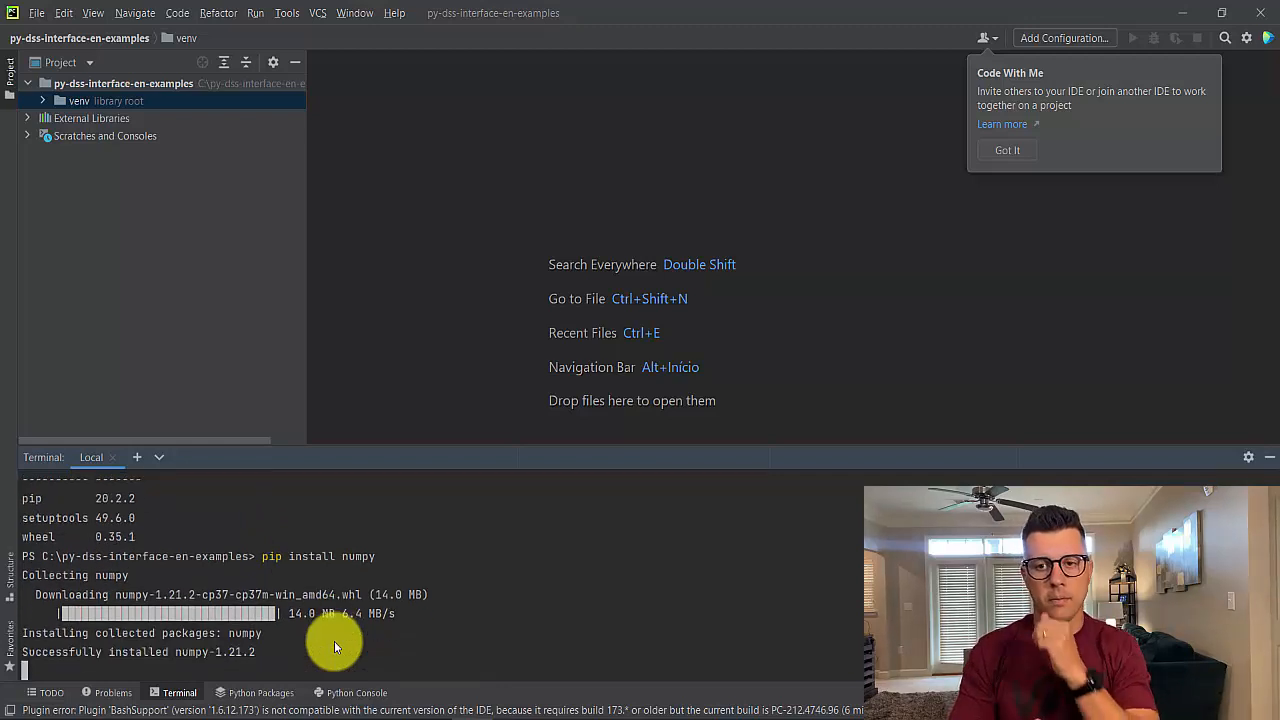
Run pip list again to check the installed packages
{"action": "type", "text": "pip"}
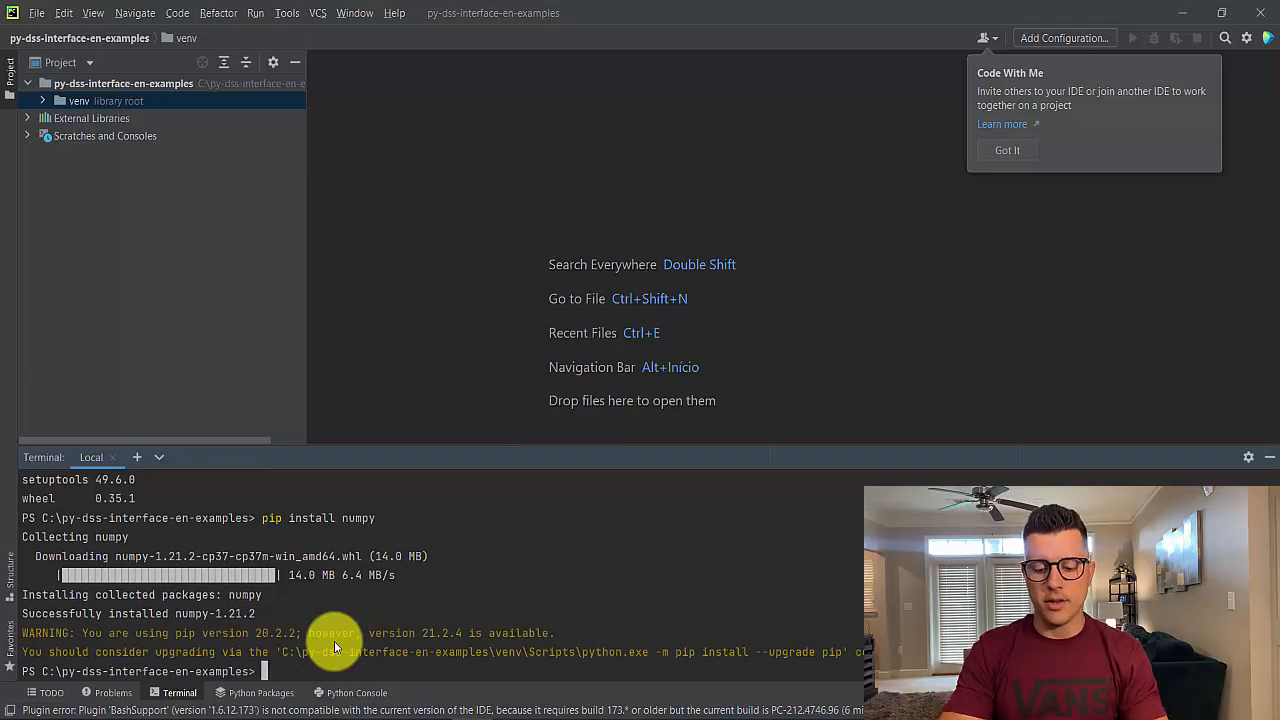
{"action": "type", "text": " list"}
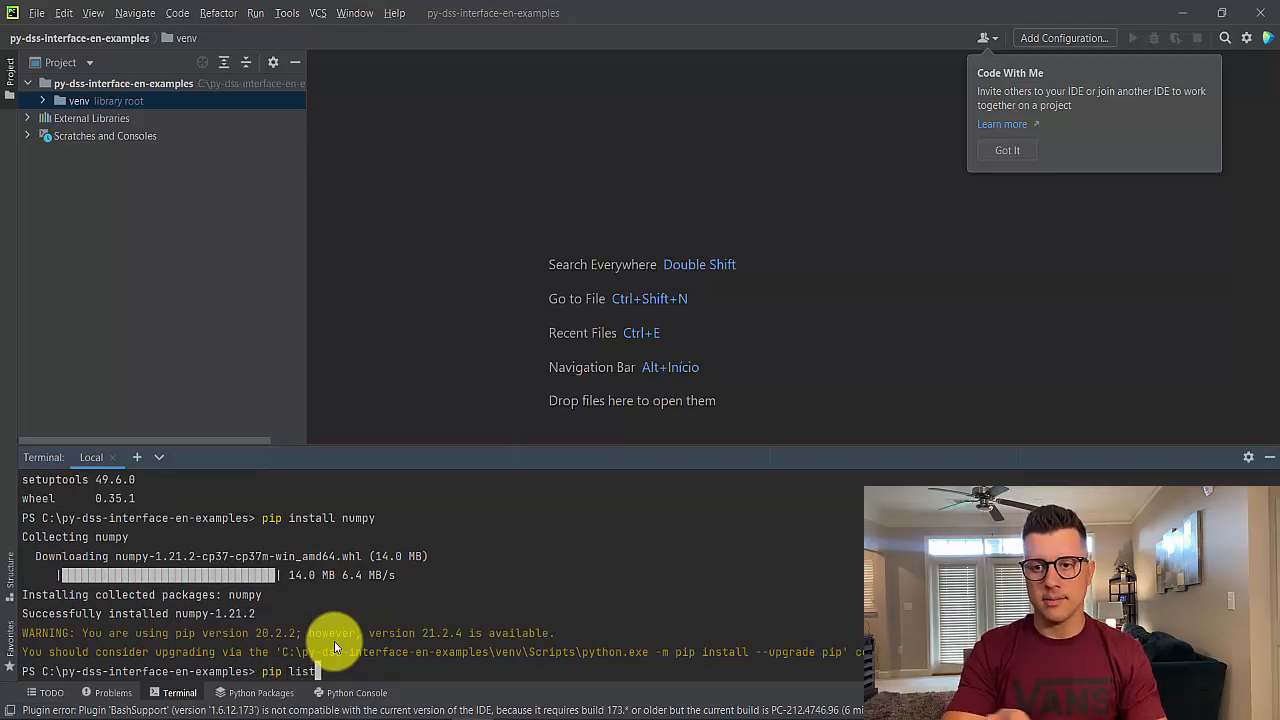
{"action": "key", "text": "Return"}
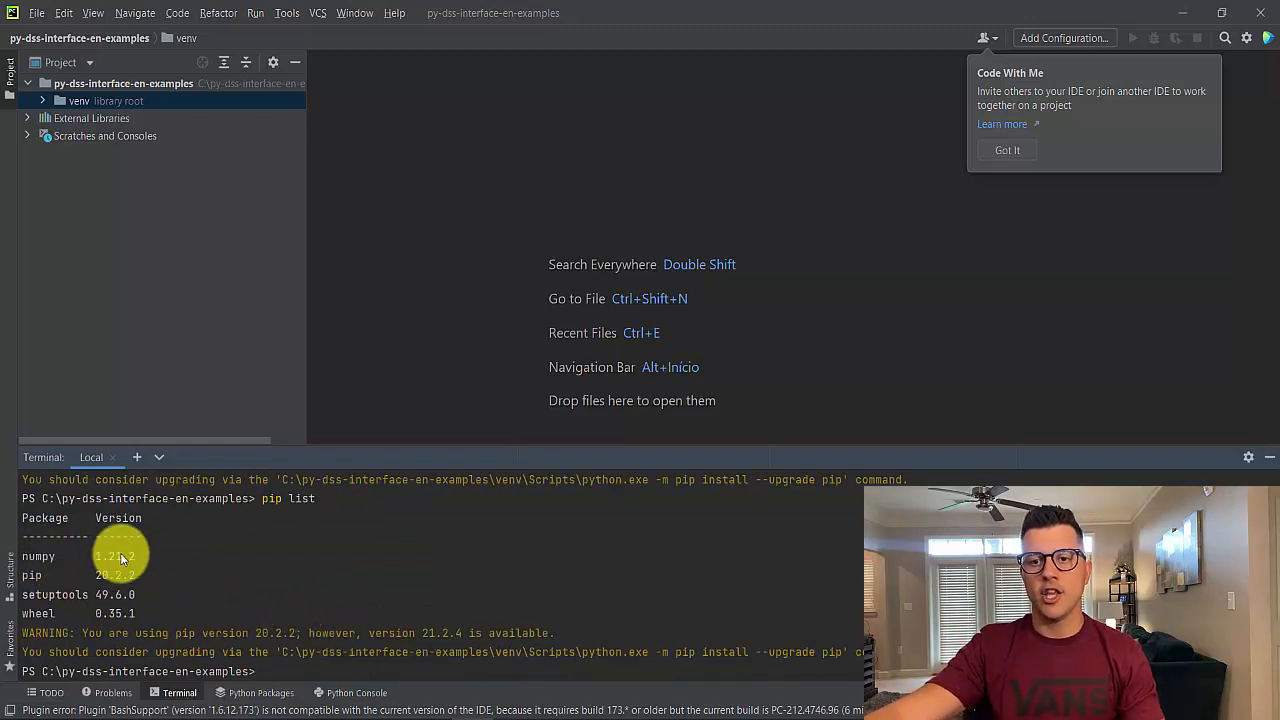
Check the package list of the project's Python Interpreter in Settings, then close Settings
{"action": "left_click", "coordinate": [38, 14]}
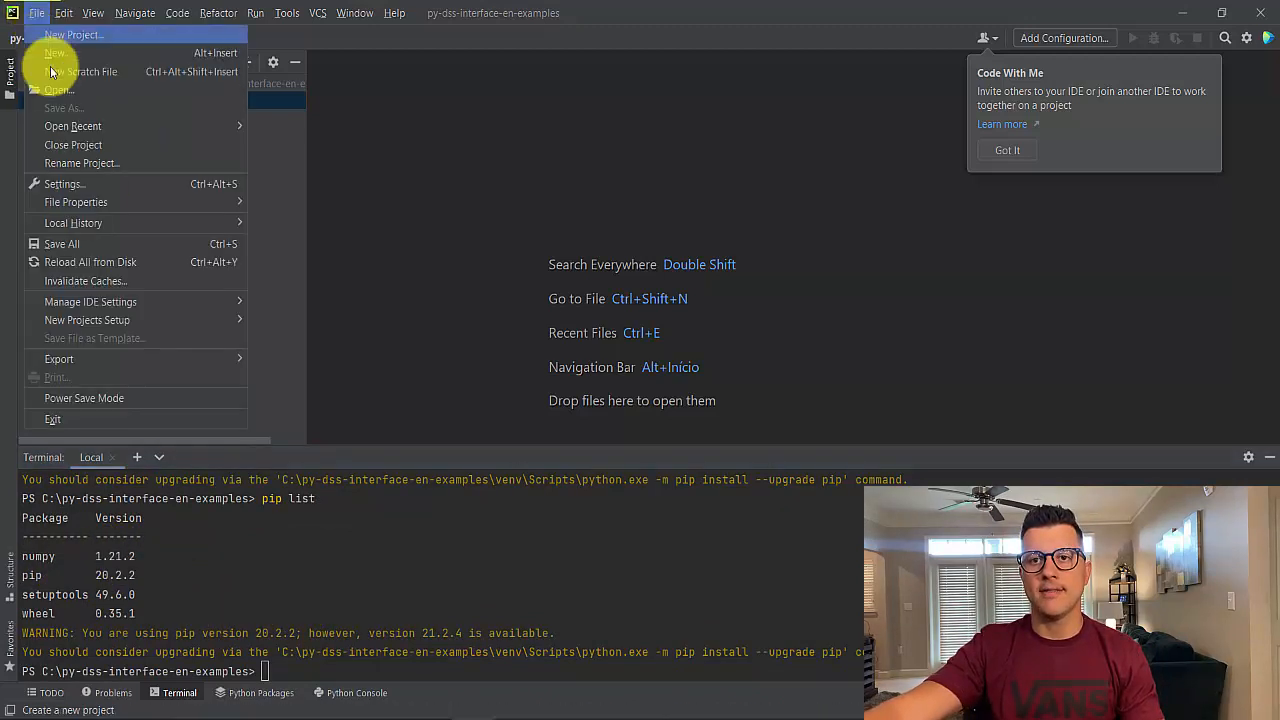
{"action": "left_click", "coordinate": [74, 184]}
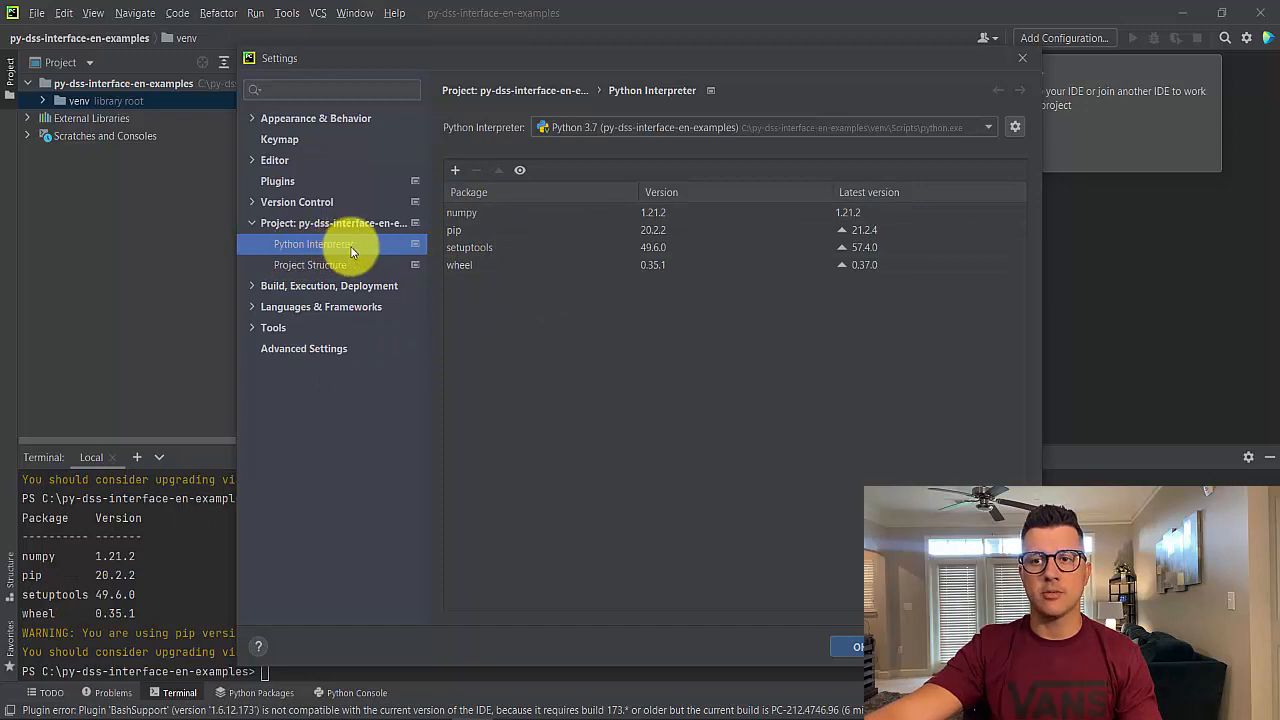
{"action": "left_click", "coordinate": [1022, 62]}
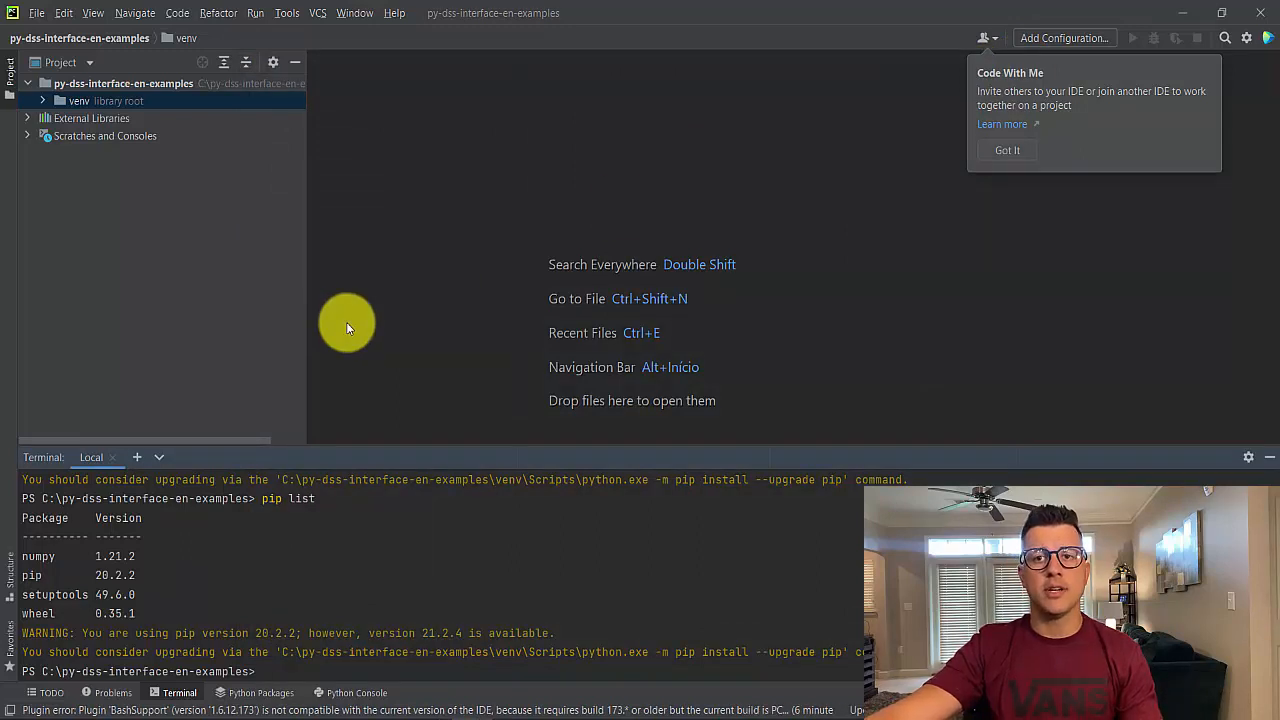
Create a new Python file named script in the project root folder
{"action": "left_click", "coordinate": [140, 86]}
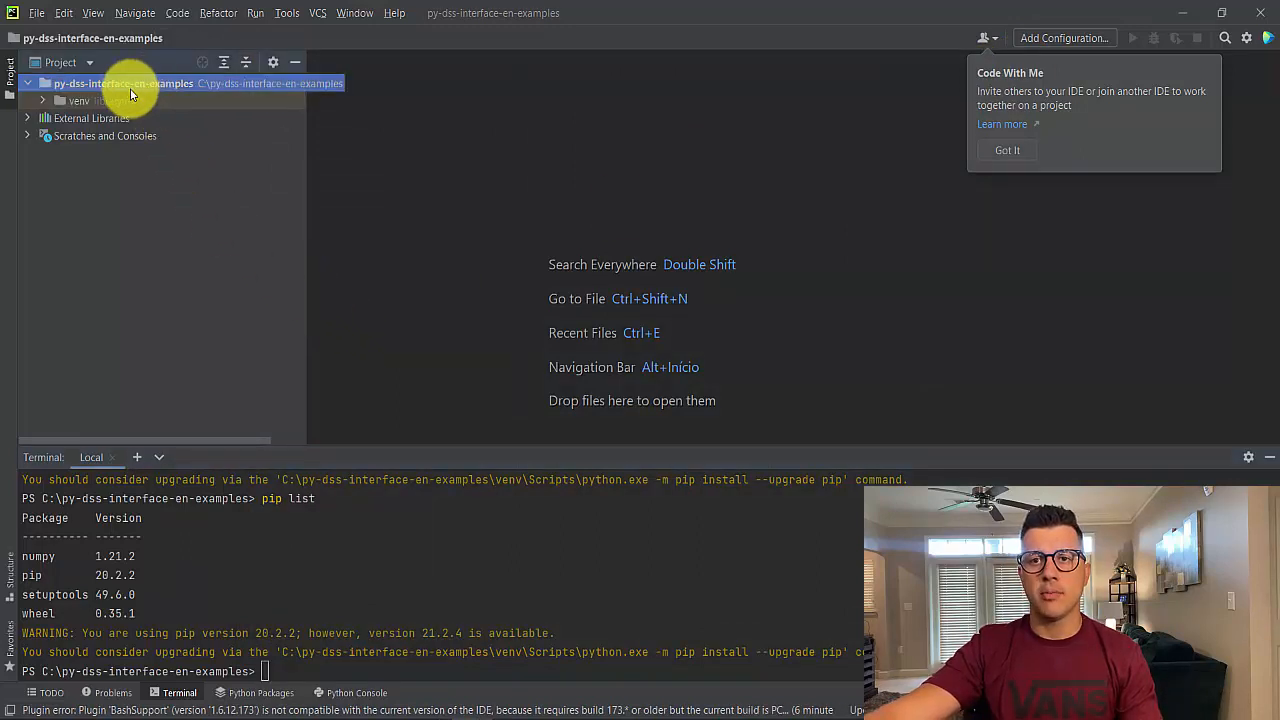
{"action": "right_click", "coordinate": [122, 90]}
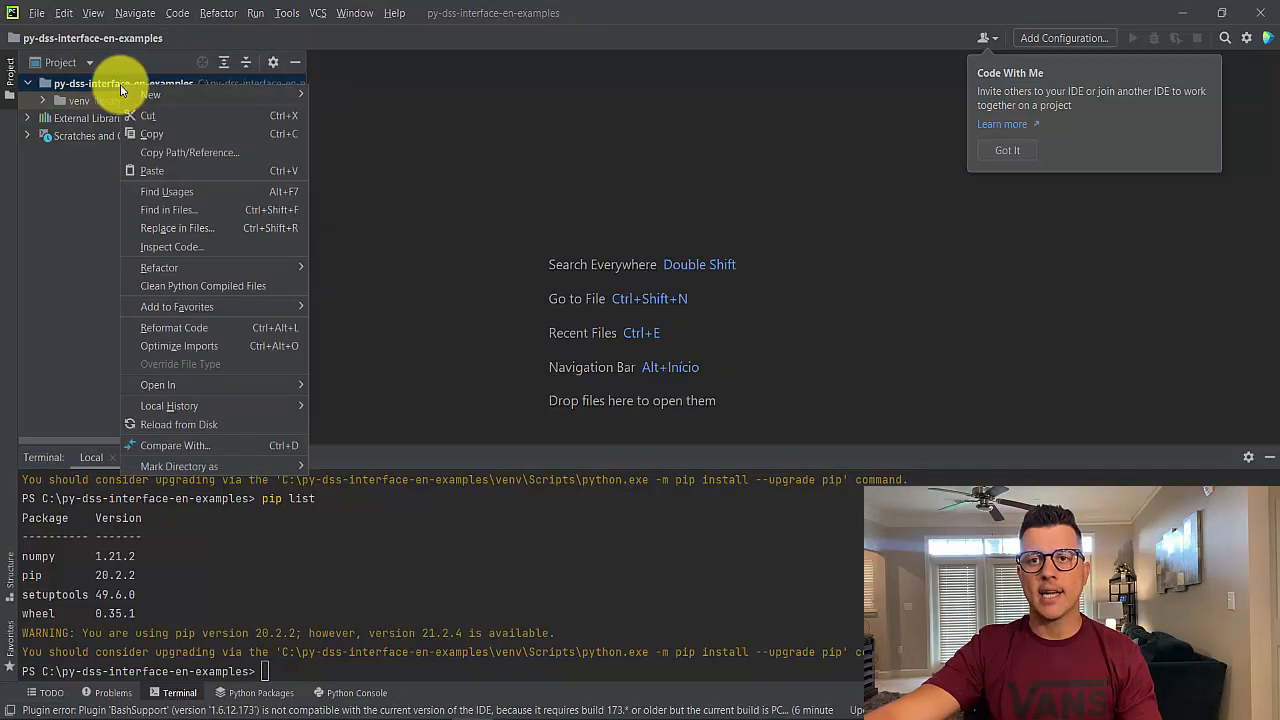
{"action": "mouse_move", "coordinate": [300, 94]}
{"action": "left_click", "coordinate": [360, 172]}
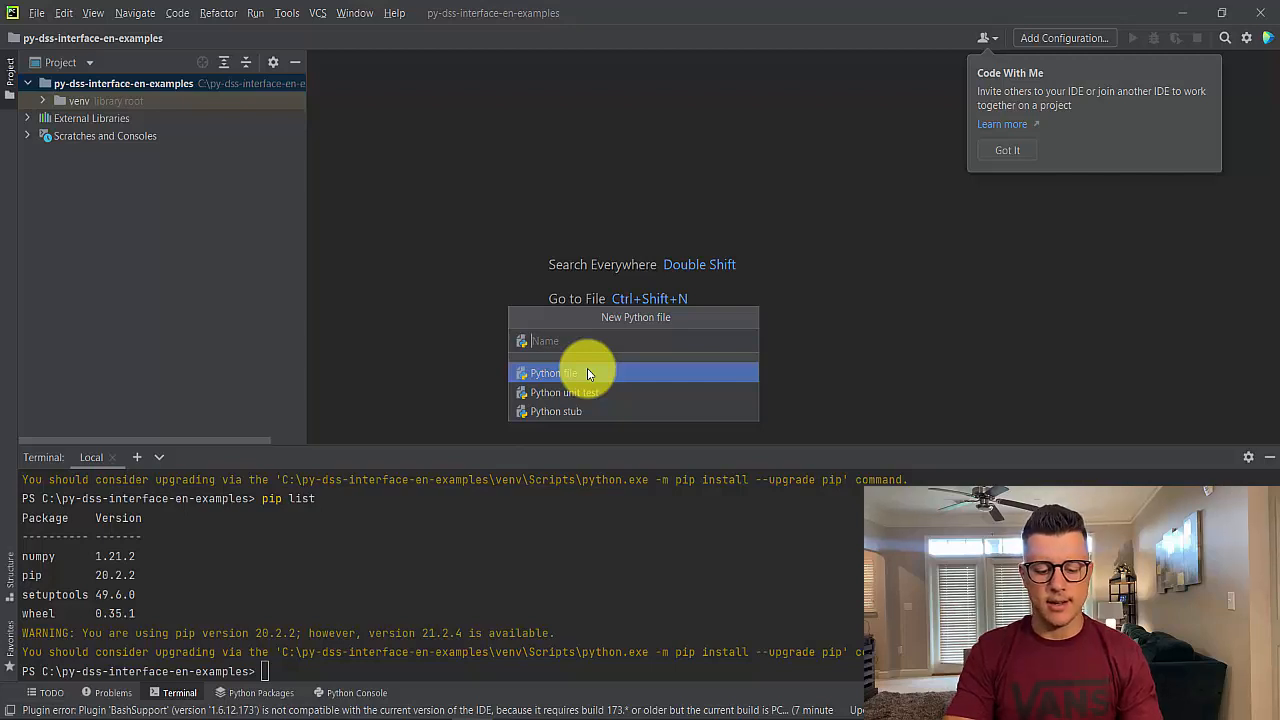
{"action": "type", "text": "examp"}
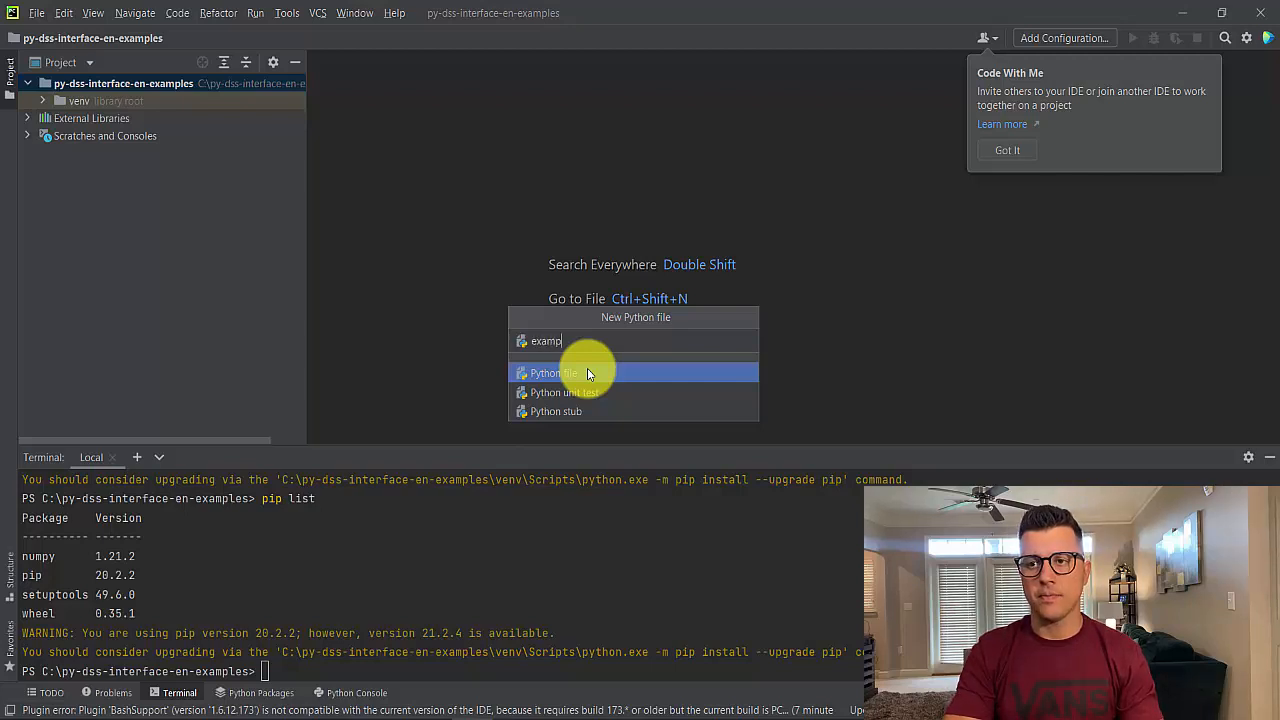
{"action": "type", "text": "l"}
{"action": "key", "text": "BackSpace"}
{"action": "key", "text": "BackSpace"}
{"action": "key", "text": "BackSpace"}
{"action": "key", "text": "BackSpace"}
{"action": "key", "text": "BackSpace"}
{"action": "key", "text": "BackSpace"}
{"action": "type", "text": "scx"}
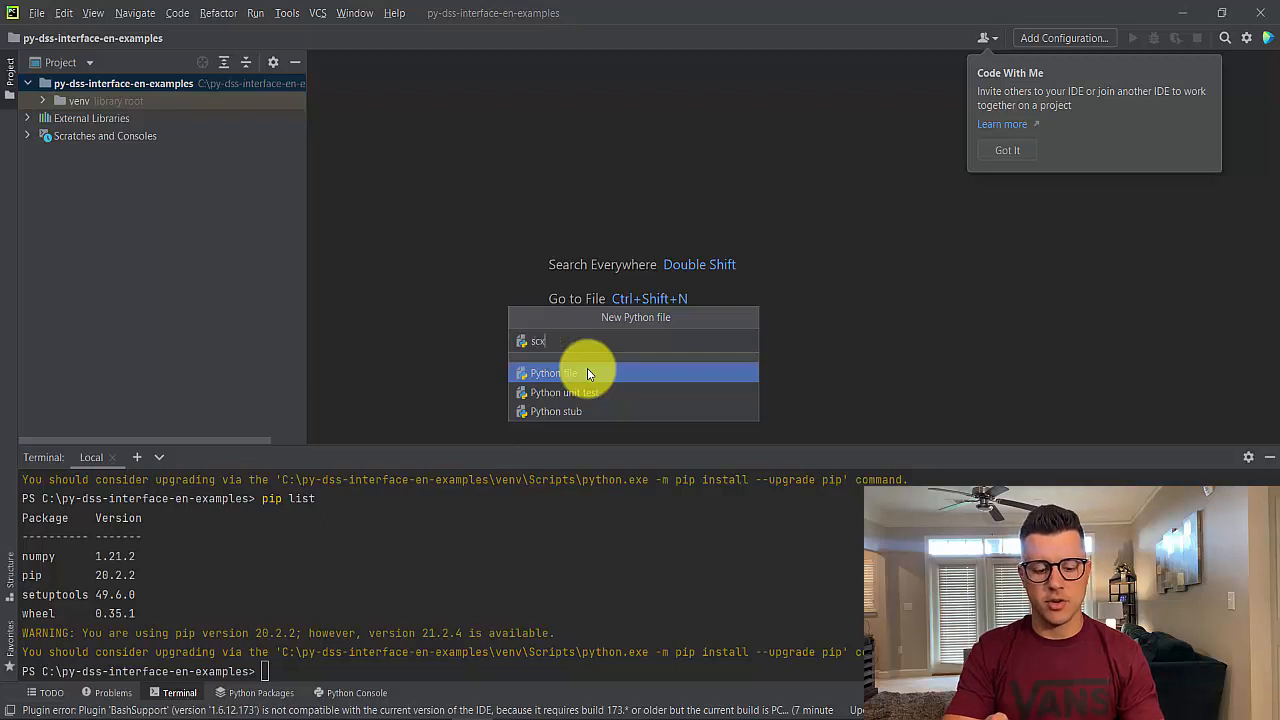
{"action": "key", "text": "BackSpace"}
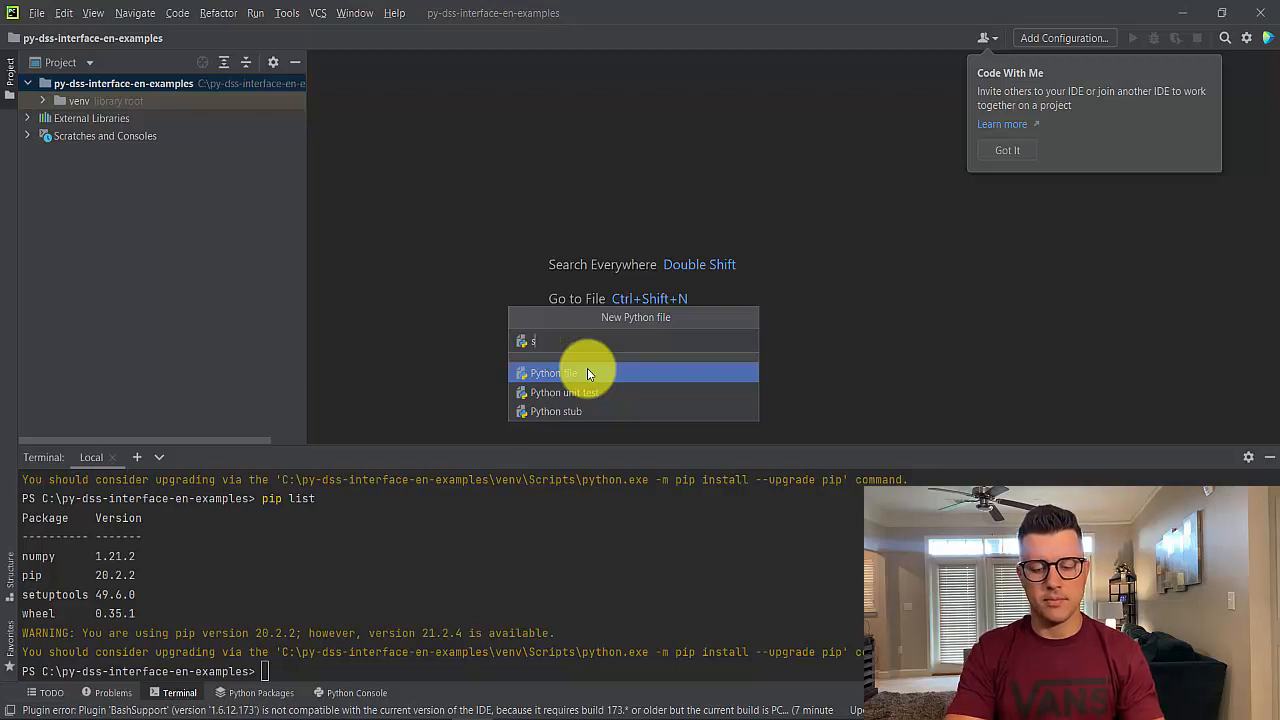
{"action": "type", "text": "ript"}
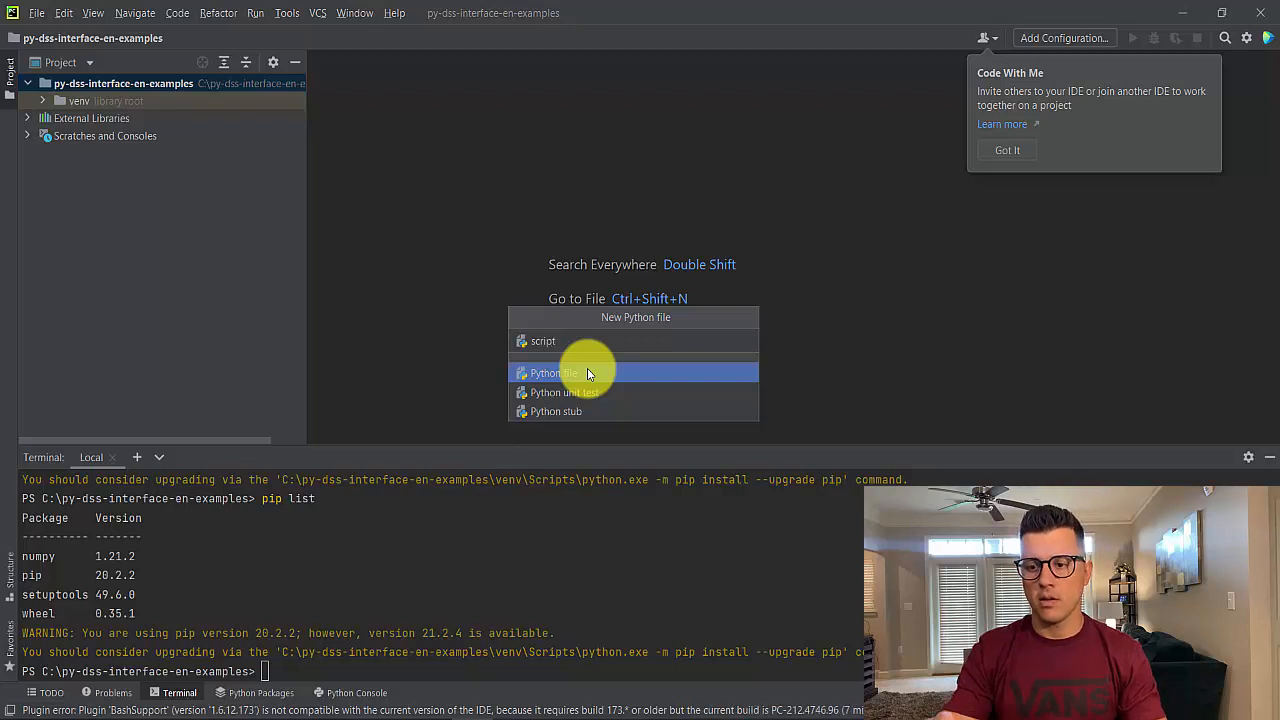
{"action": "key", "text": "Return"}
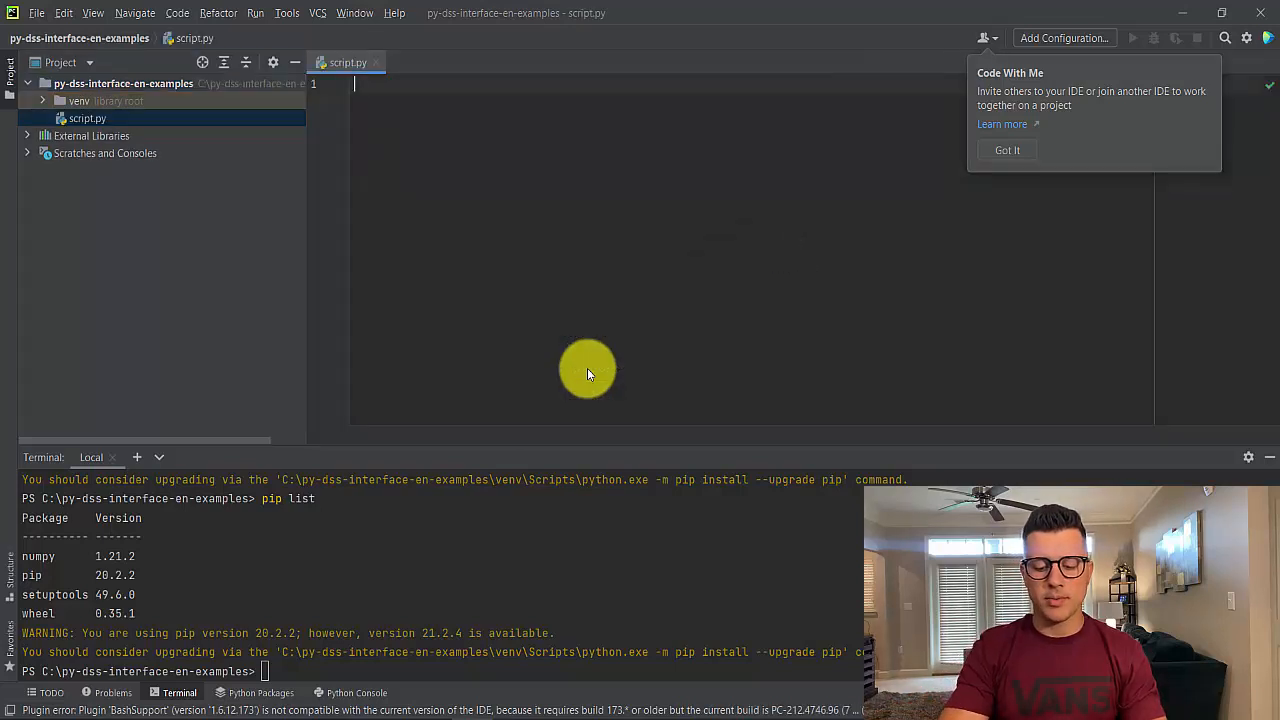
Write print(2+3) in script.py and dismiss the Code With Me notice
{"action": "type", "text": "print"}
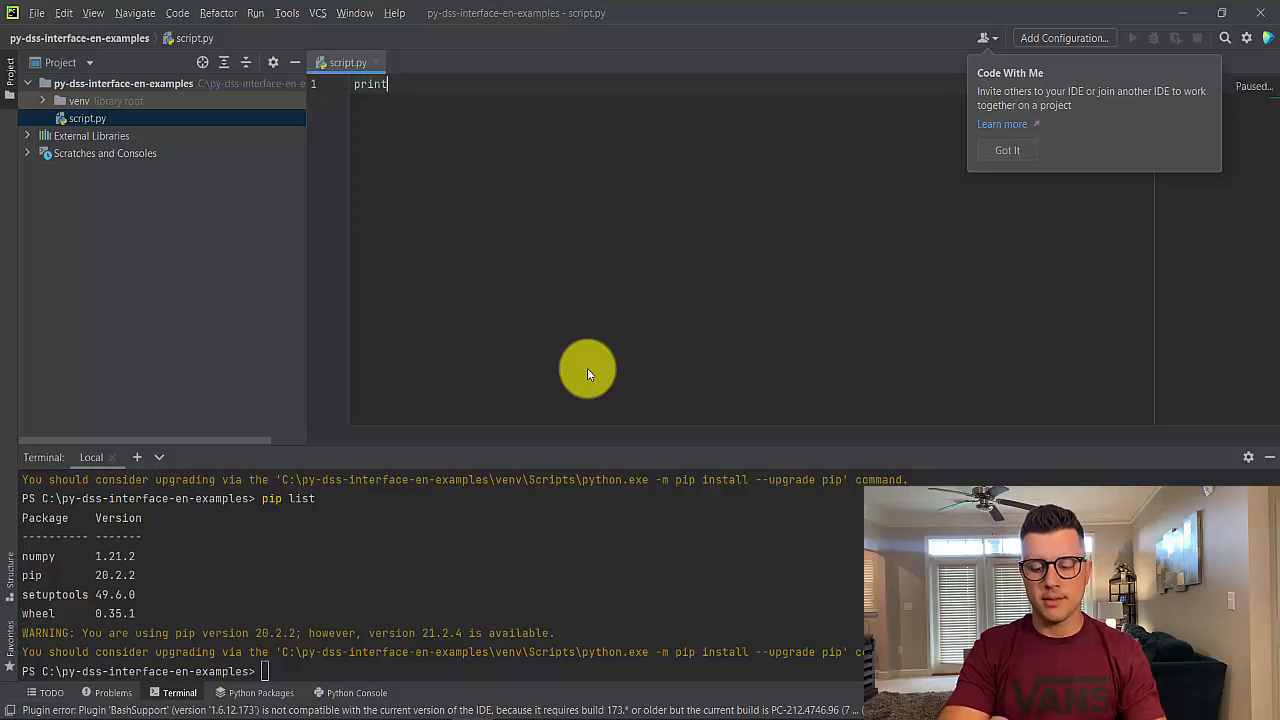
{"action": "type", "text": "(2+3"}
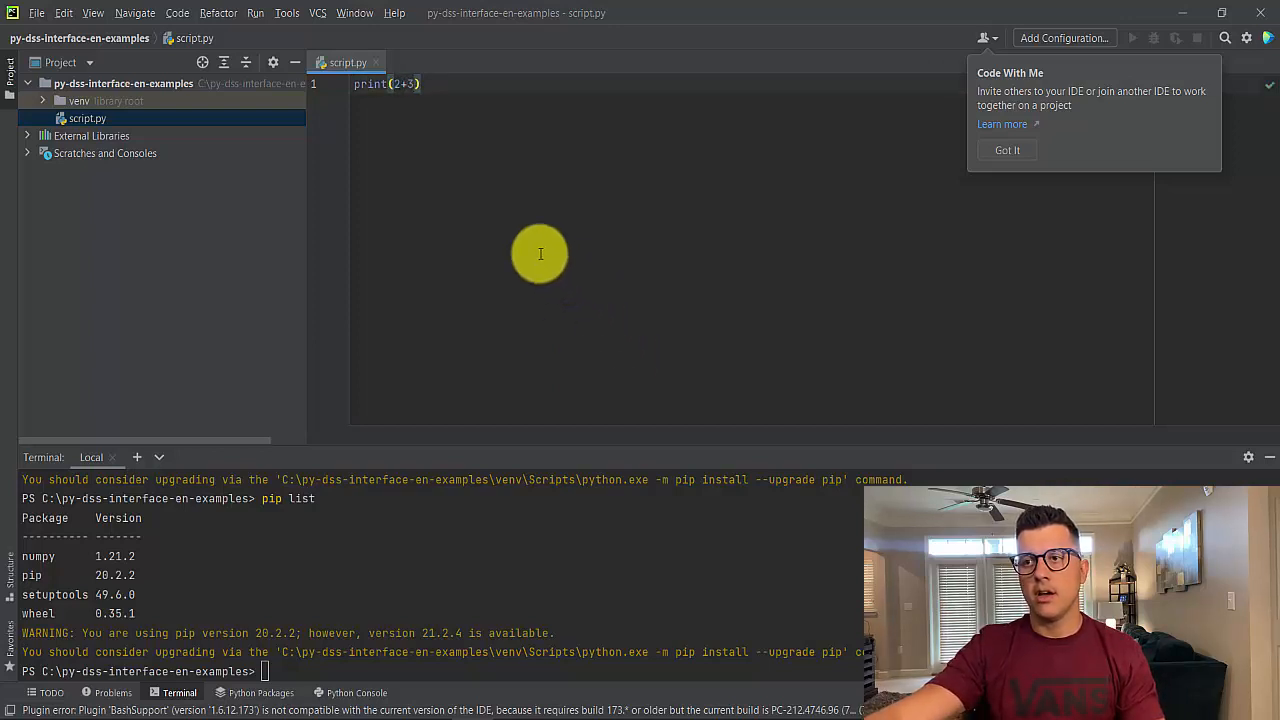
{"action": "left_click", "coordinate": [1018, 146]}
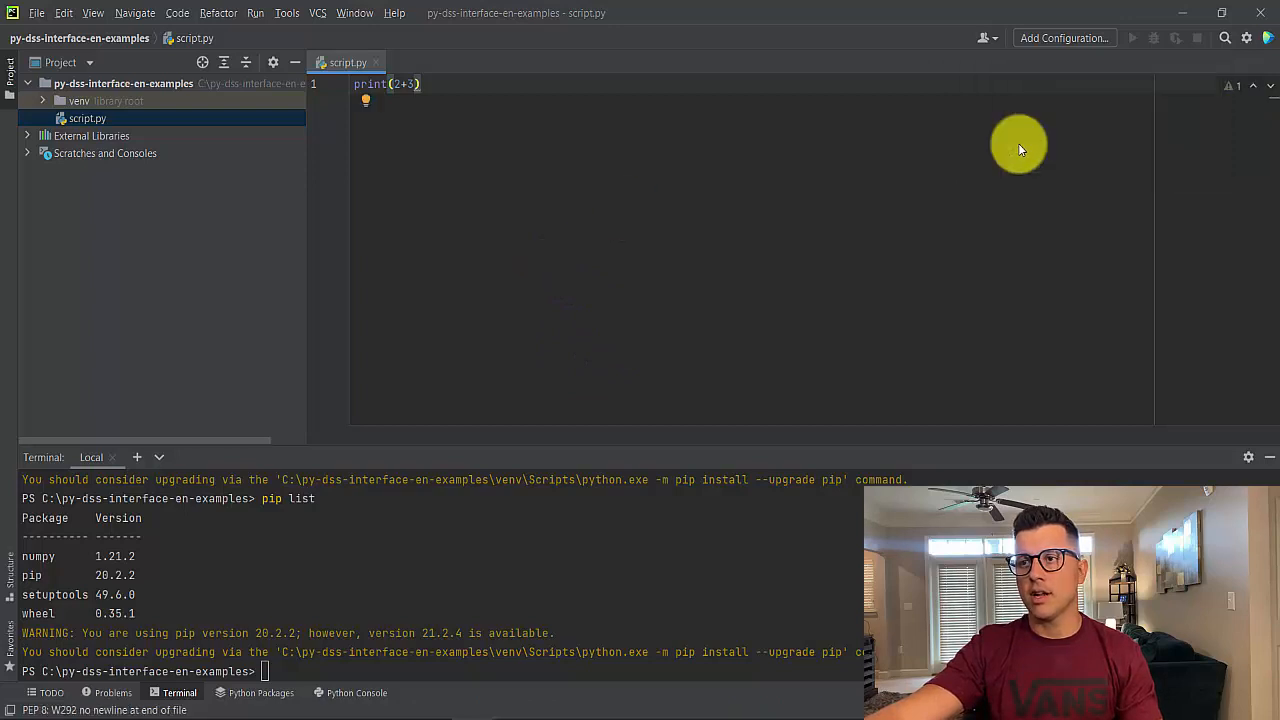
Run script.py from the editor, then run it again with the run configuration
{"action": "right_click", "coordinate": [556, 210]}
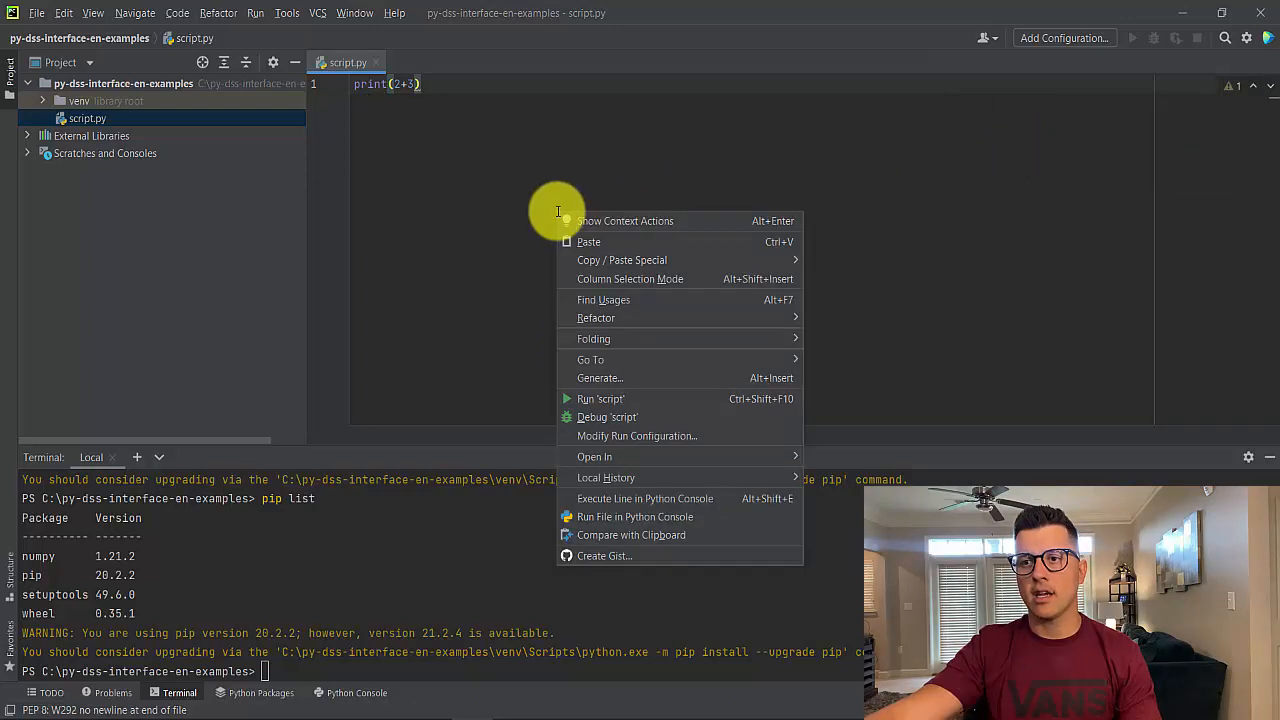
{"action": "left_click", "coordinate": [629, 398]}
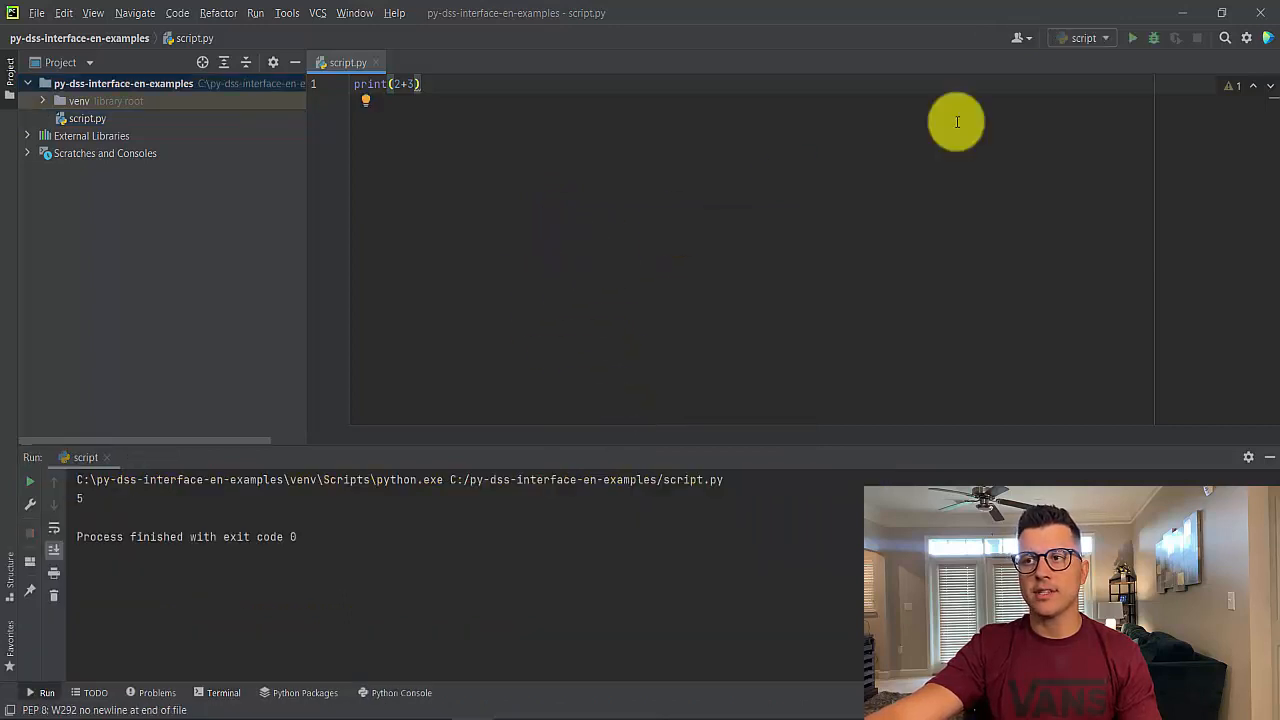
{"action": "left_click", "coordinate": [1132, 38]}
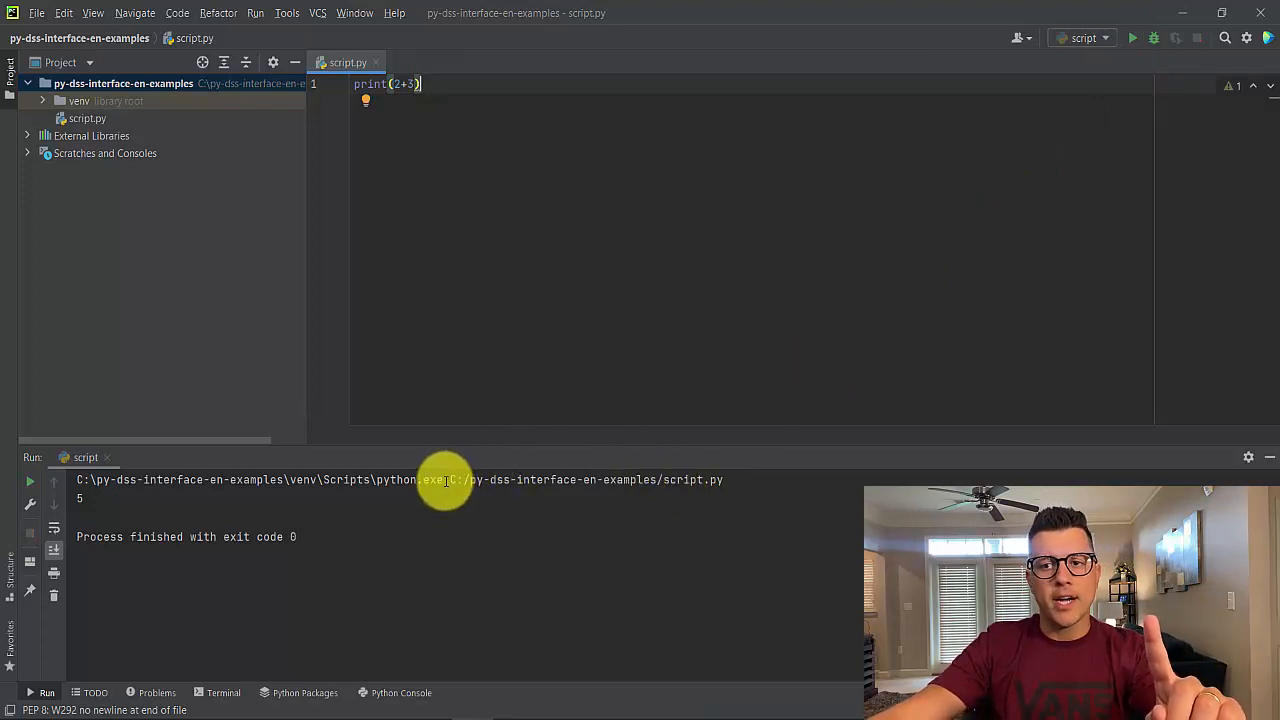
Copy the interpreter-and-script command from the Run output, execute it in a Windows Command Prompt, then close it
{"action": "left_click_drag", "start_coordinate": [410, 479], "coordinate": [76, 487]}
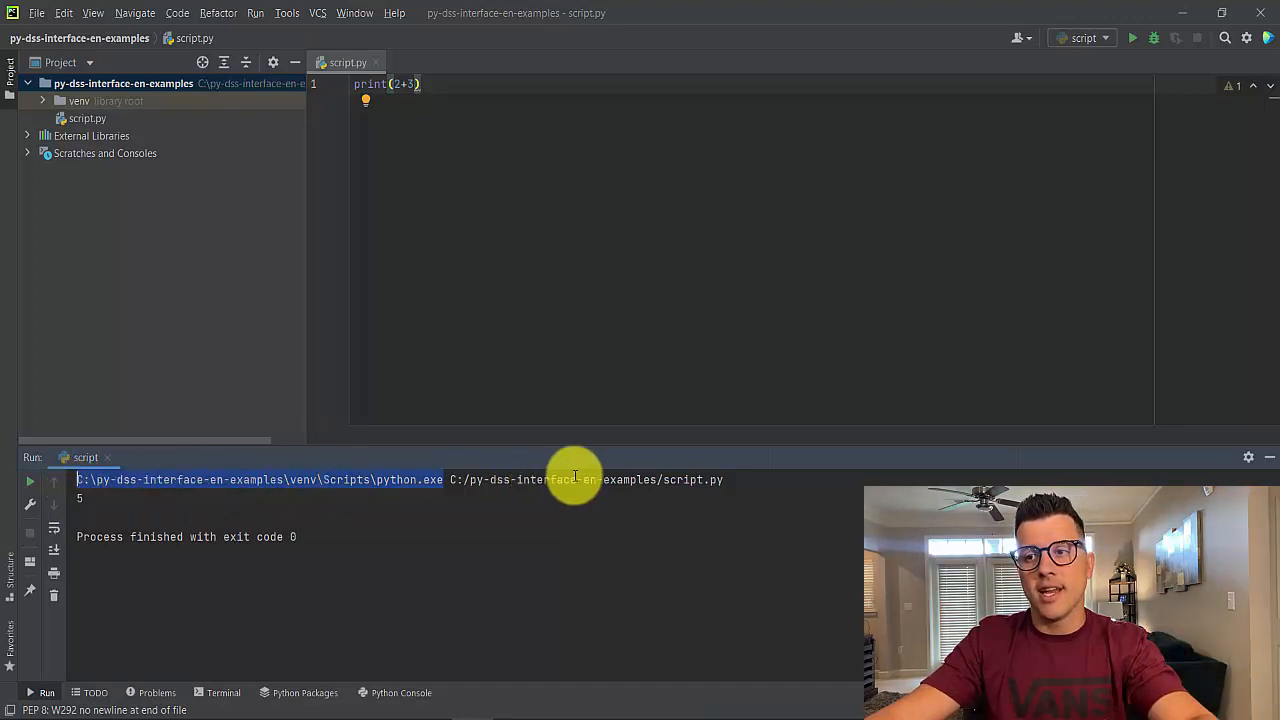
{"action": "left_click_drag", "start_coordinate": [723, 480], "coordinate": [455, 481]}
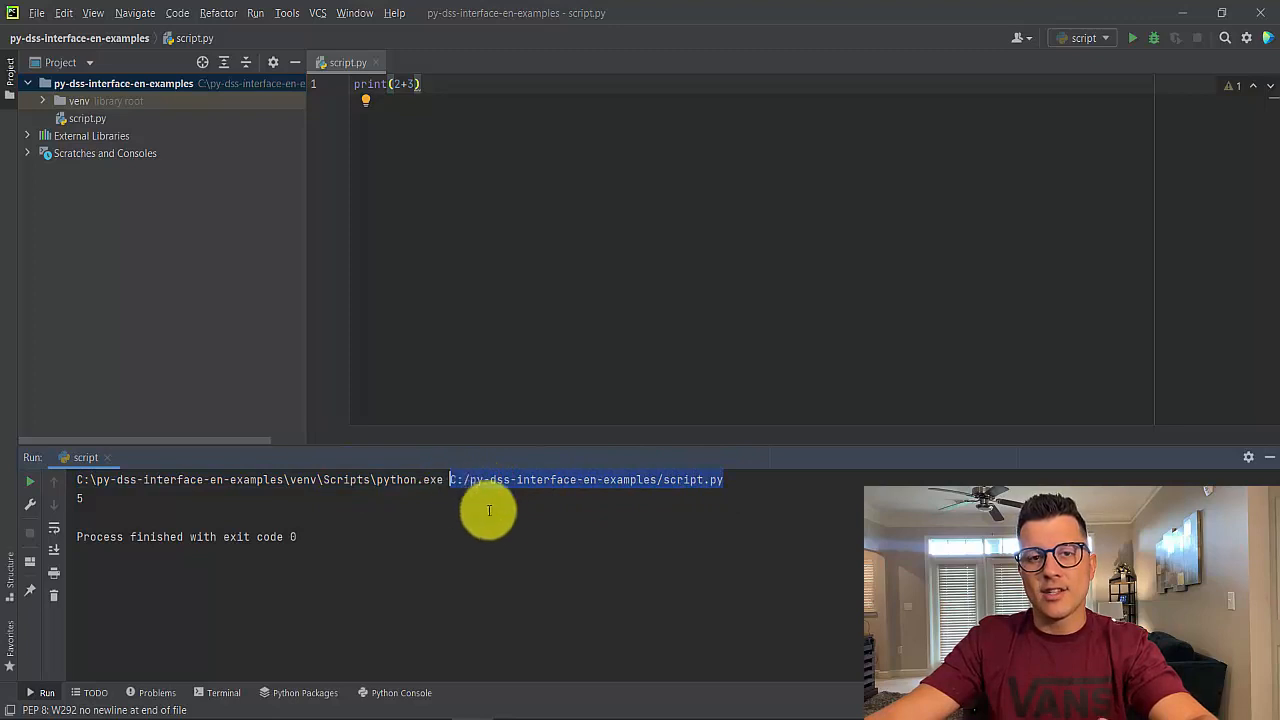
{"action": "left_click", "coordinate": [488, 512]}
{"action": "left_click_drag", "start_coordinate": [731, 480], "coordinate": [74, 480]}
{"action": "key", "text": "ctrl+c"}
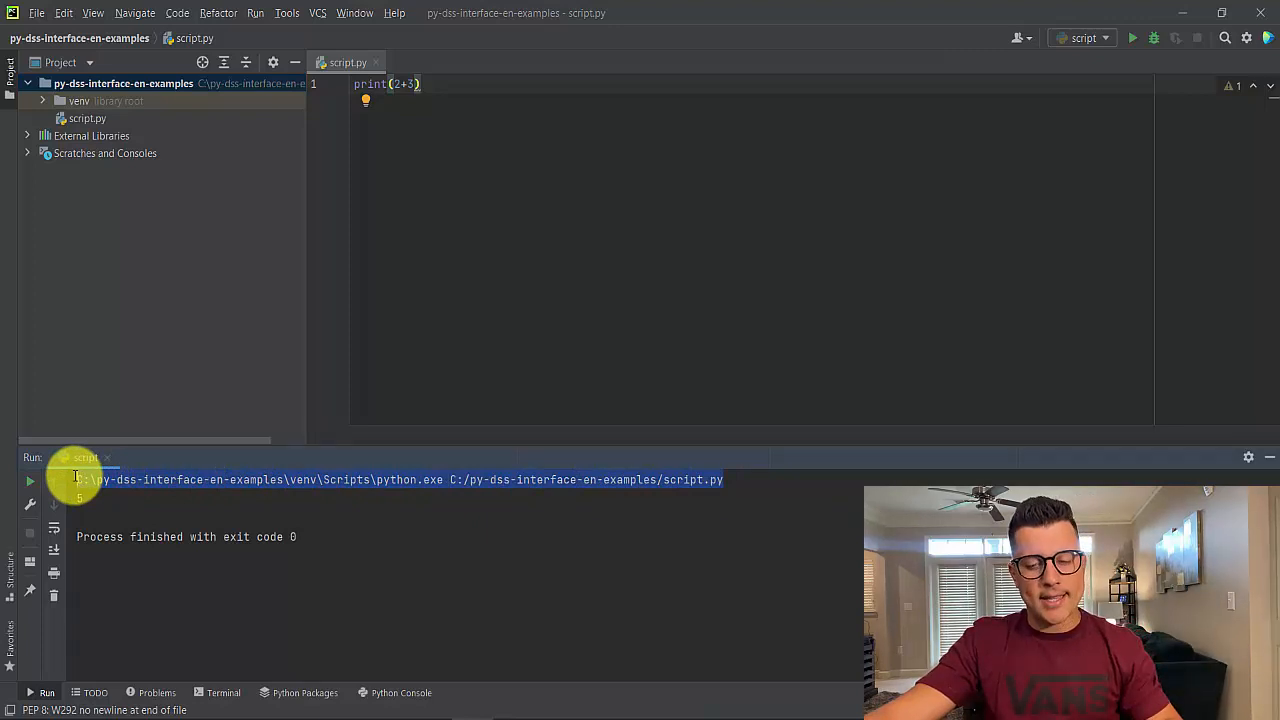
{"action": "left_click", "coordinate": [50, 706]}
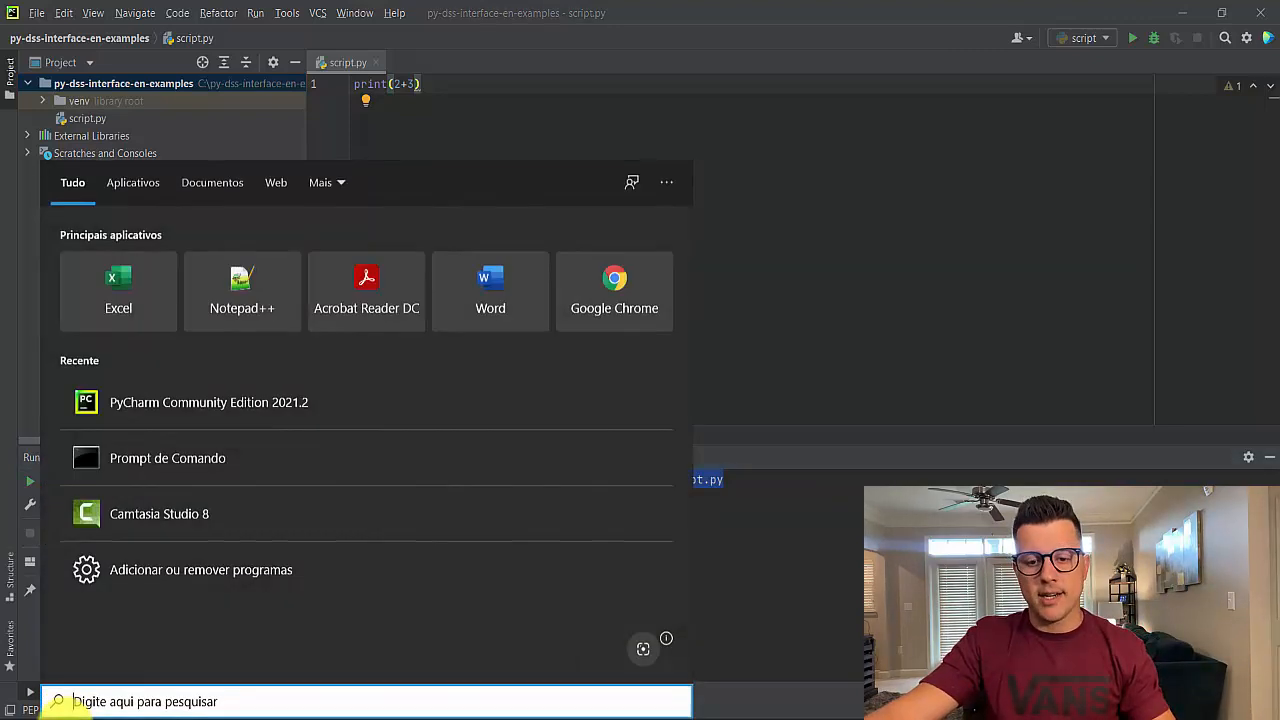
{"action": "type", "text": "cmd"}
{"action": "key", "text": "Return"}
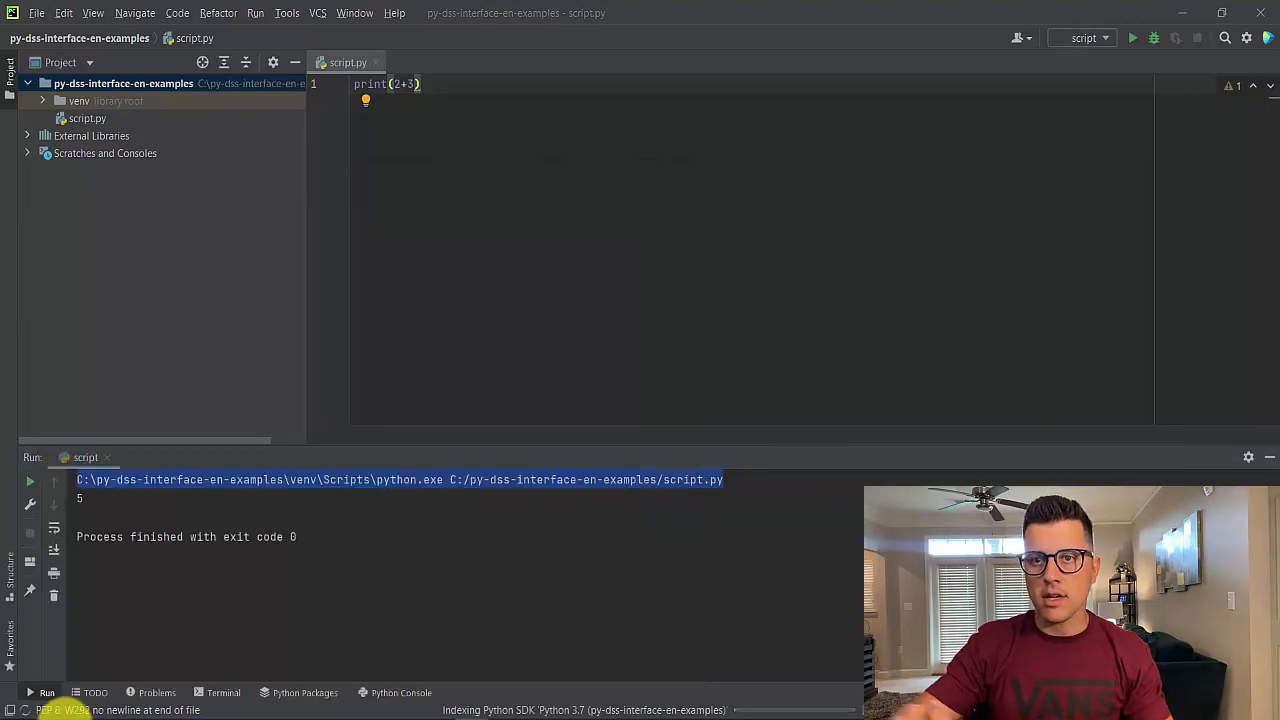
{"action": "key", "text": "ctrl+v"}
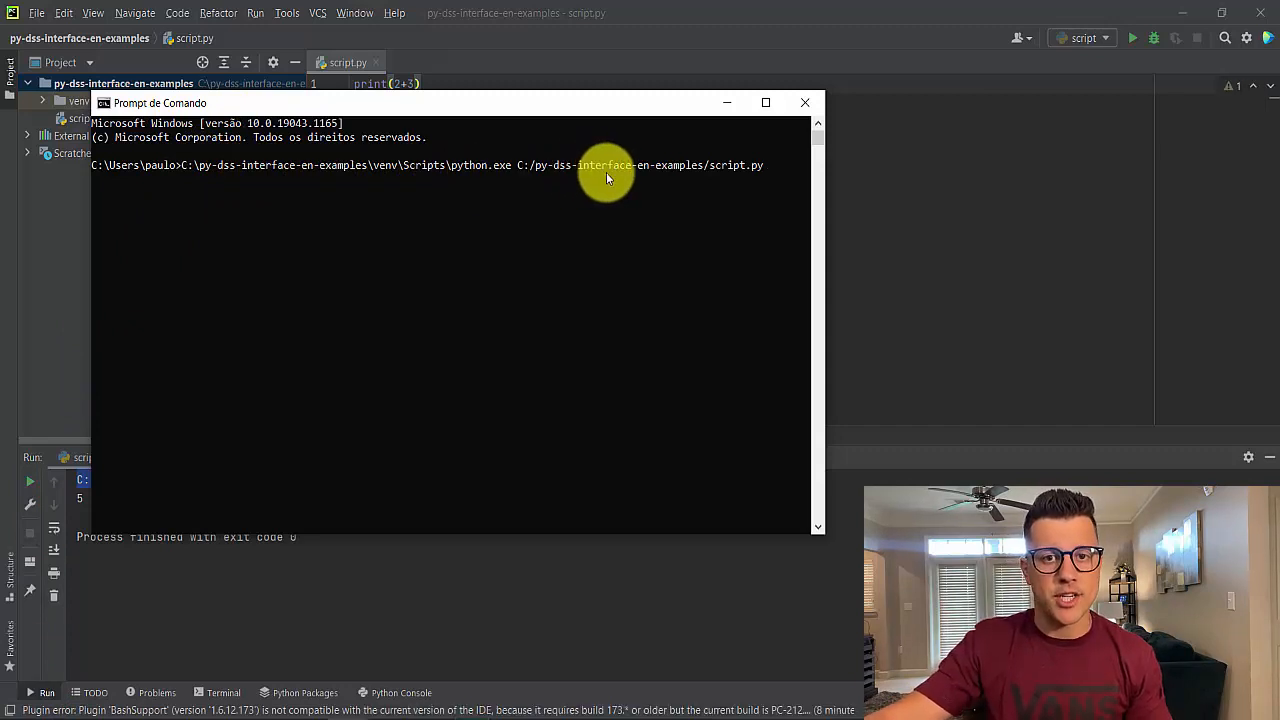
{"action": "key", "text": "Return"}
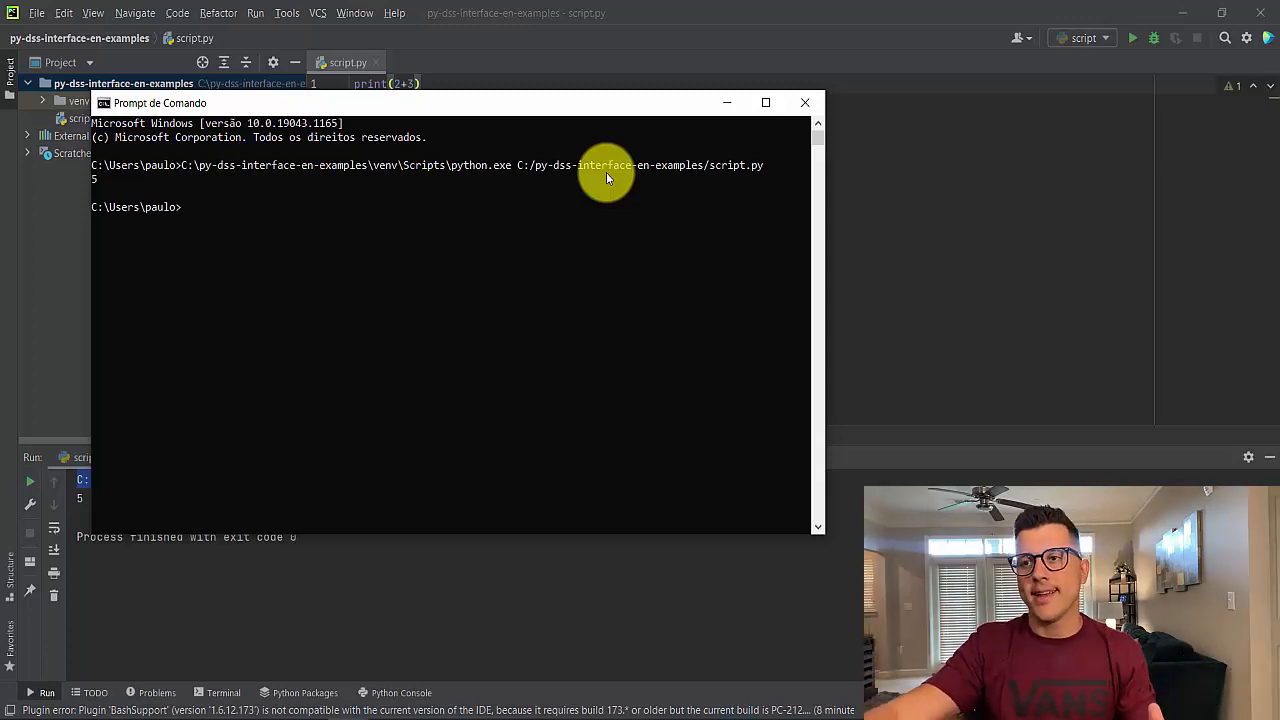
{"action": "left_click", "coordinate": [796, 103]}
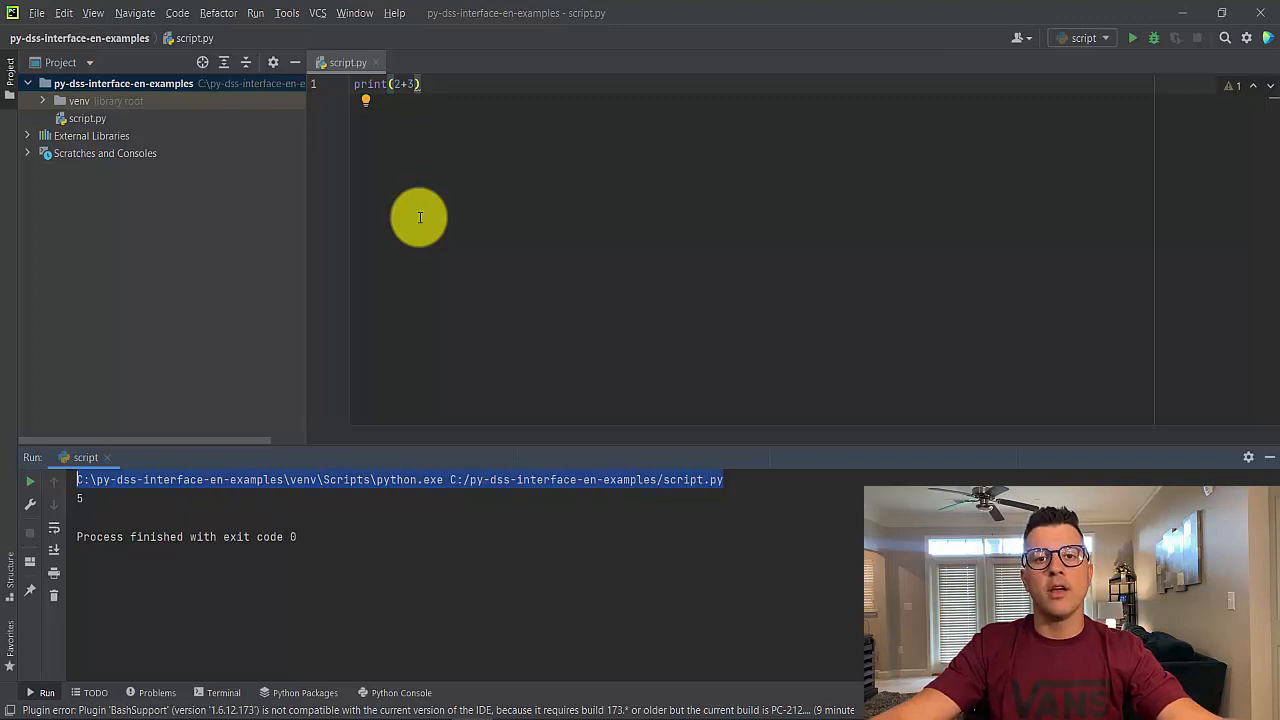
Try to export the installed packages by running pip freeze -> requirements.txt in the project terminal
{"action": "left_click", "coordinate": [222, 692]}
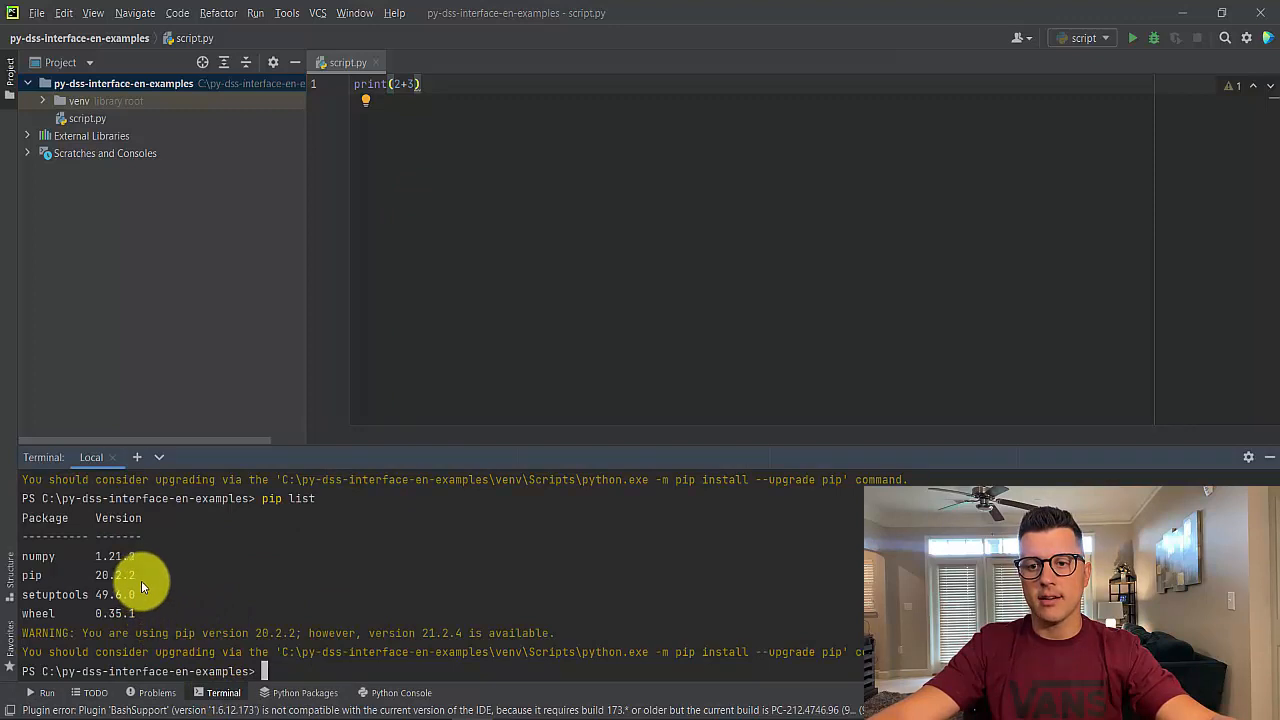
{"action": "scroll", "coordinate": [141, 578], "scroll_direction": "up", "scroll_amount": 10}
{"action": "scroll", "coordinate": [141, 578], "scroll_direction": "down", "scroll_amount": 10}
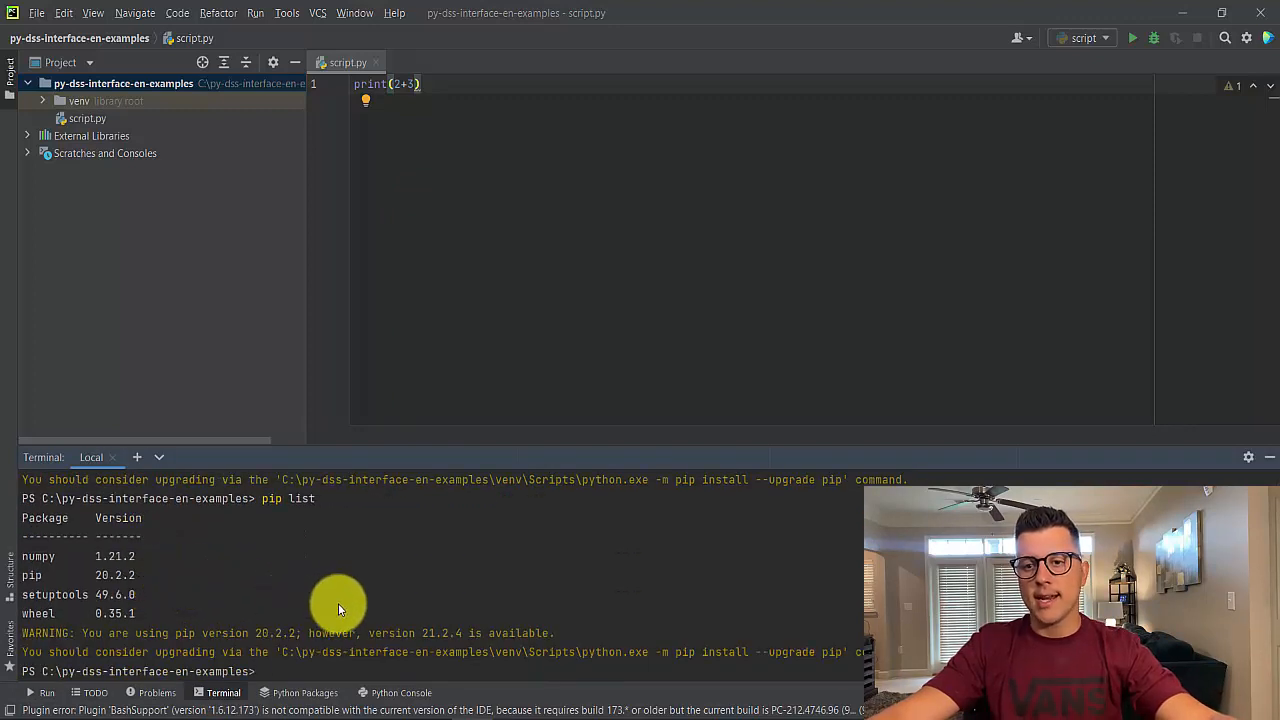
{"action": "type", "text": "p"}
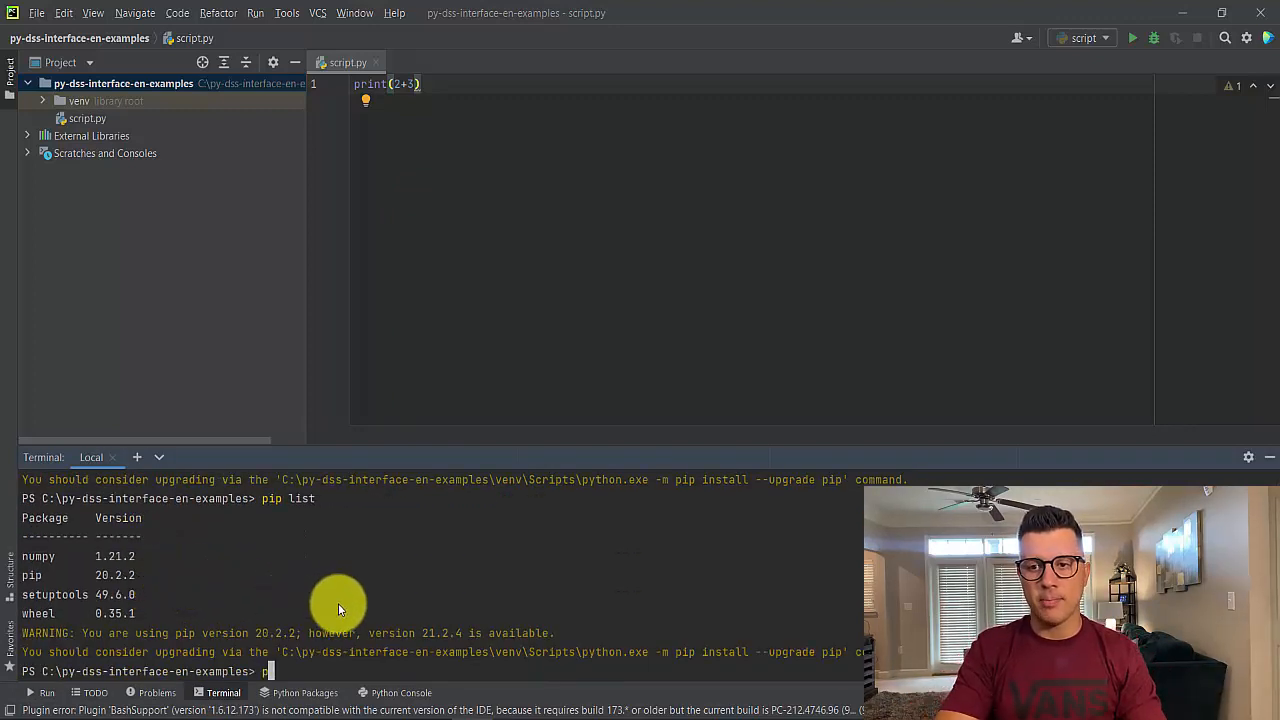
{"action": "type", "text": "ip free"}
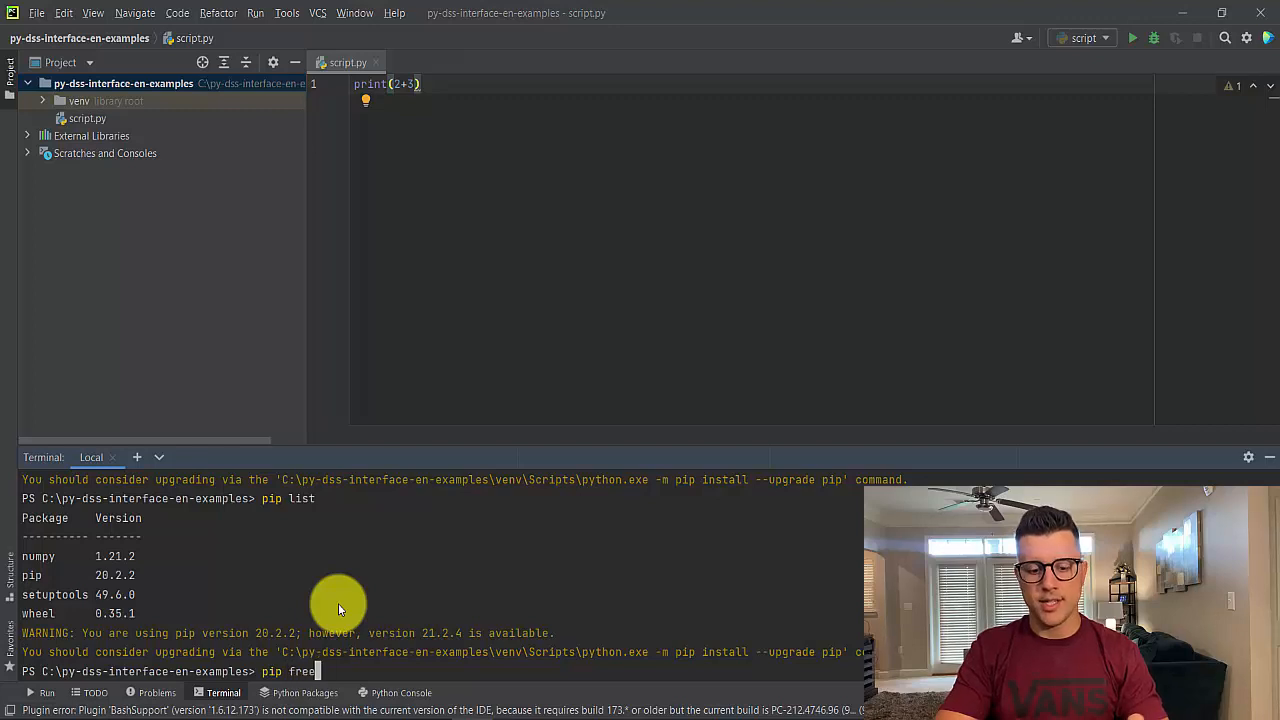
{"action": "type", "text": "ze "}
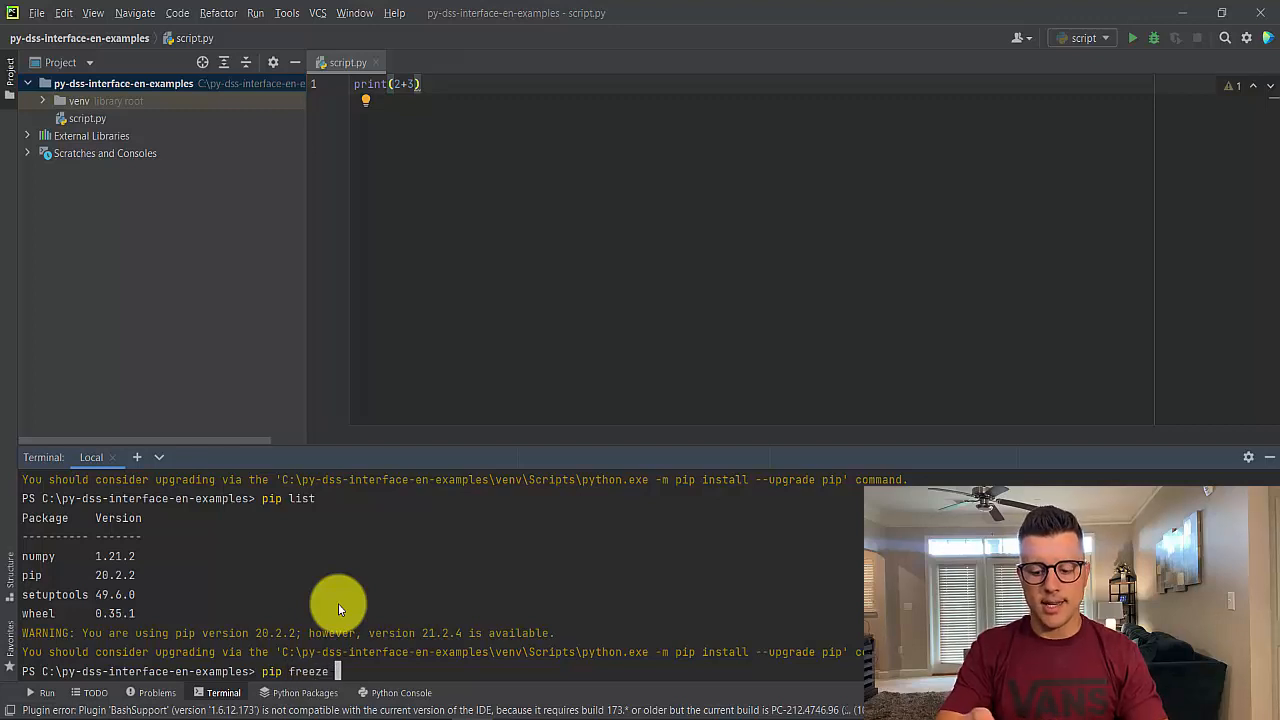
{"action": "type", "text": "-"}
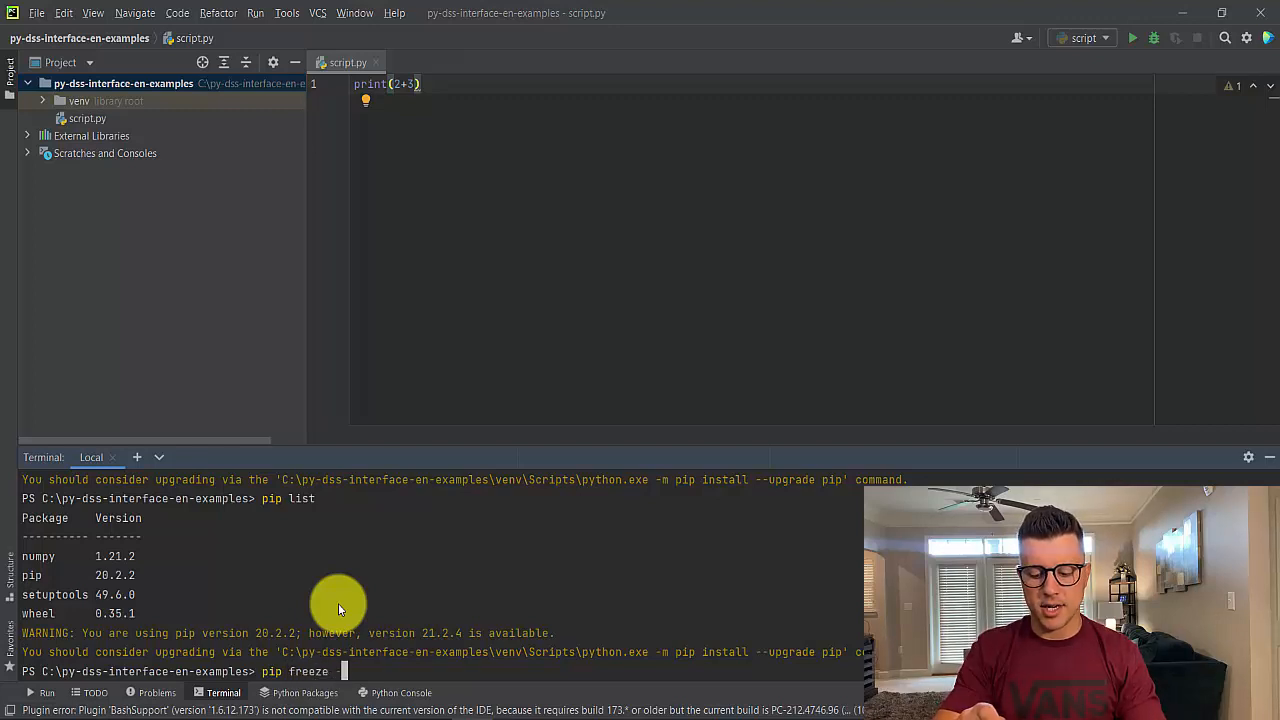
{"action": "type", "text": ">"}
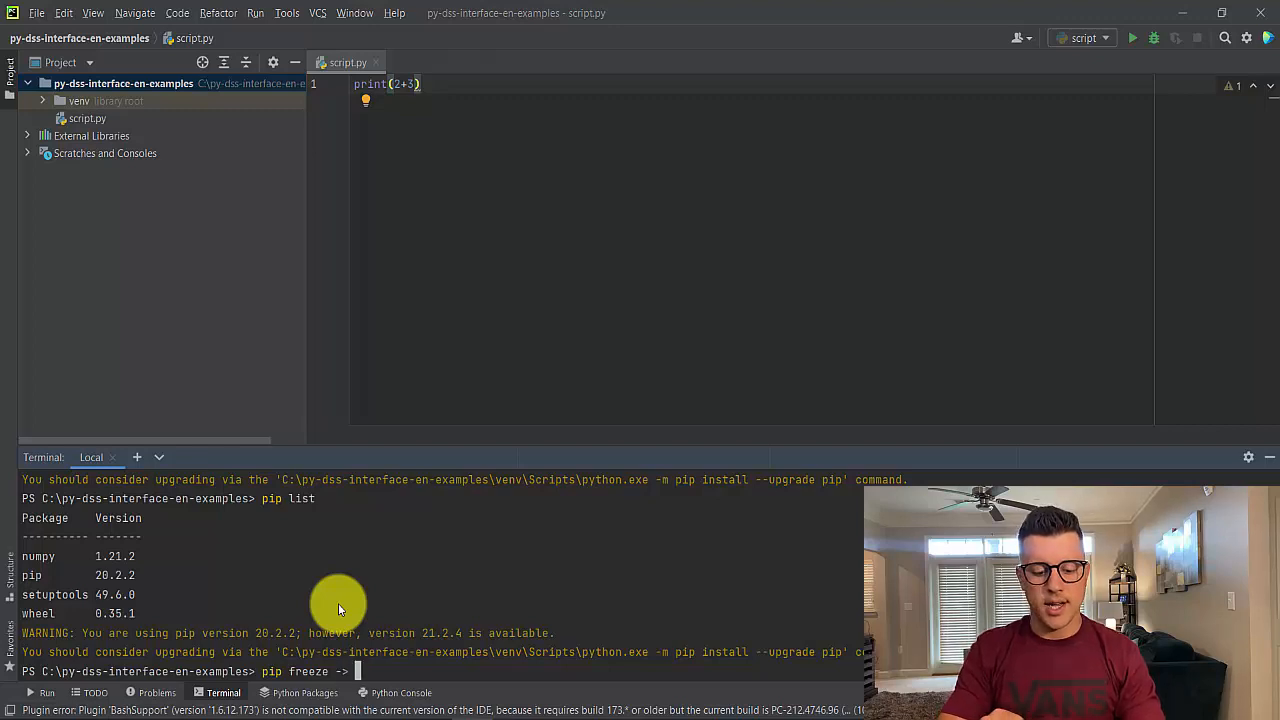
{"action": "type", "text": " requi"}
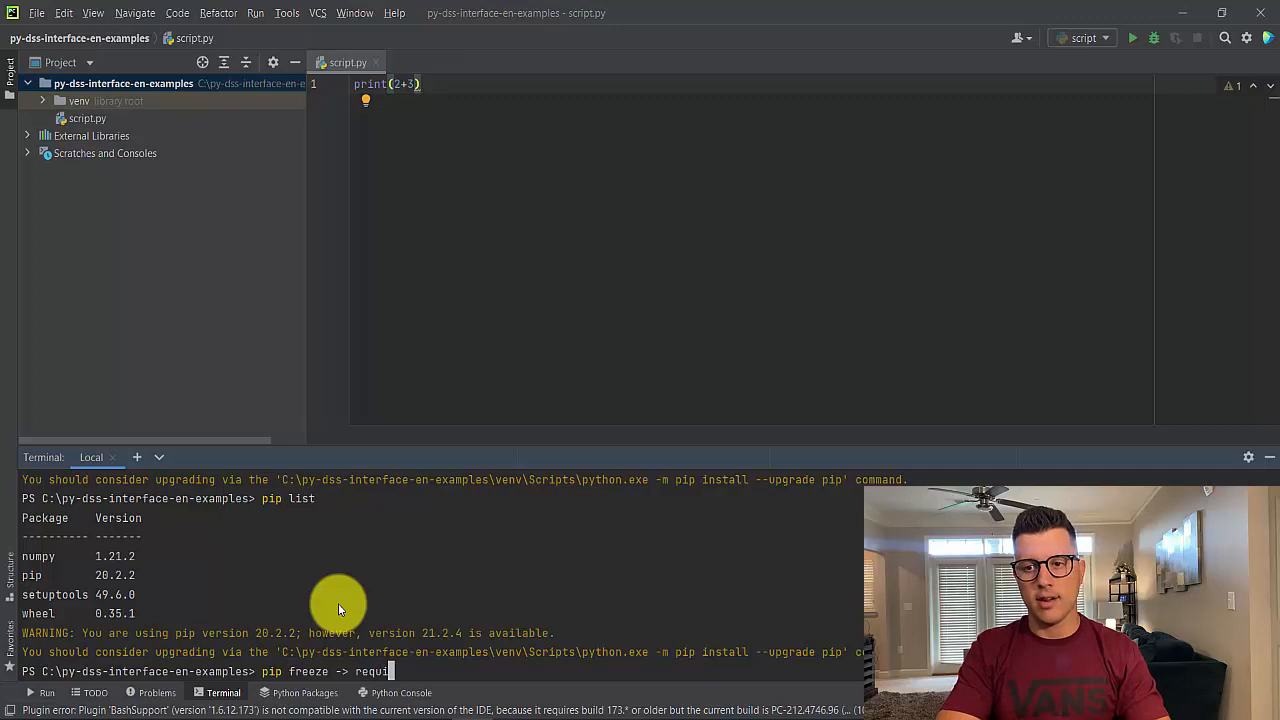
{"action": "type", "text": "ments"}
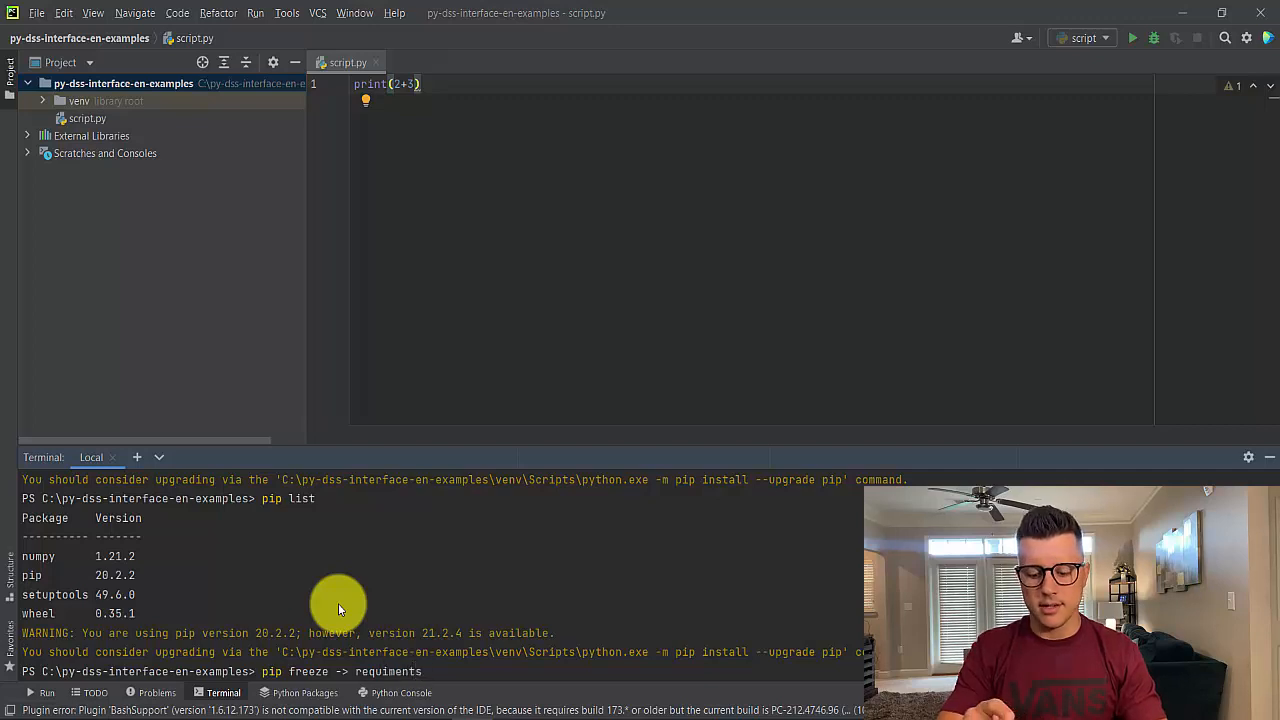
{"action": "key", "text": "BackSpace"}
{"action": "key", "text": "BackSpace"}
{"action": "key", "text": "BackSpace"}
{"action": "key", "text": "BackSpace"}
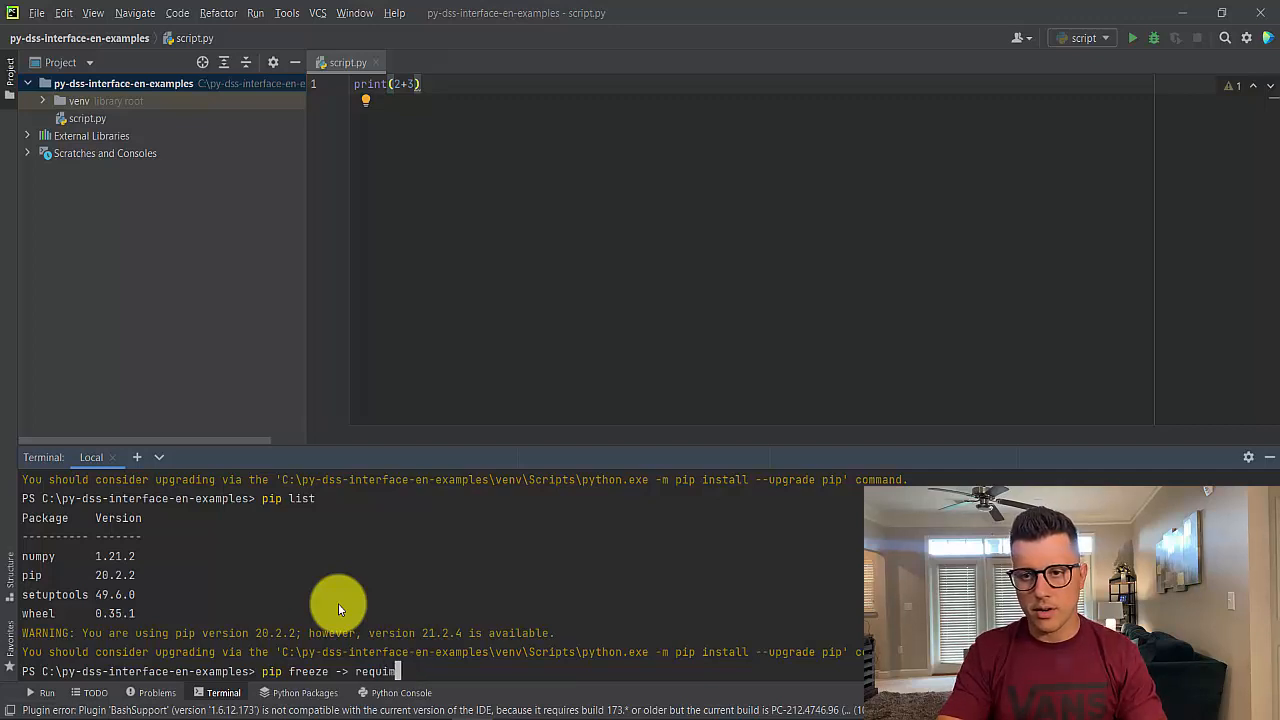
{"action": "key", "text": "BackSpace"}
{"action": "type", "text": "rements."}
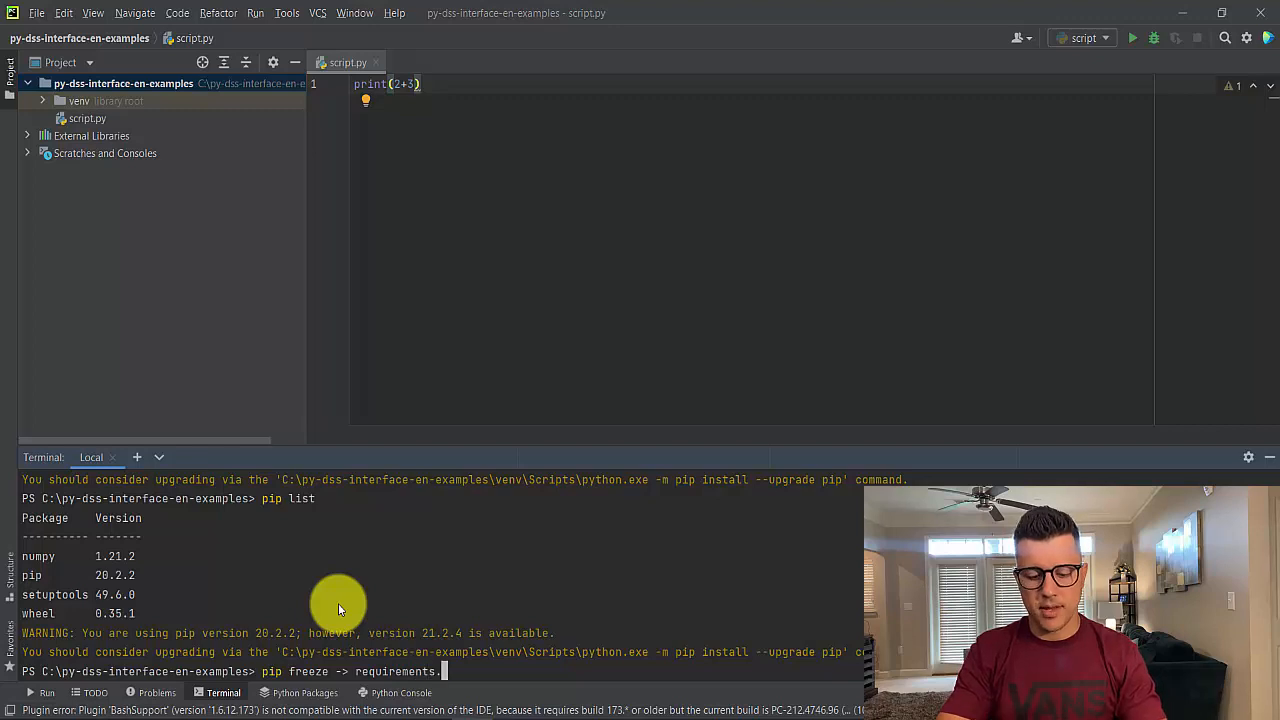
{"action": "type", "text": "txt"}
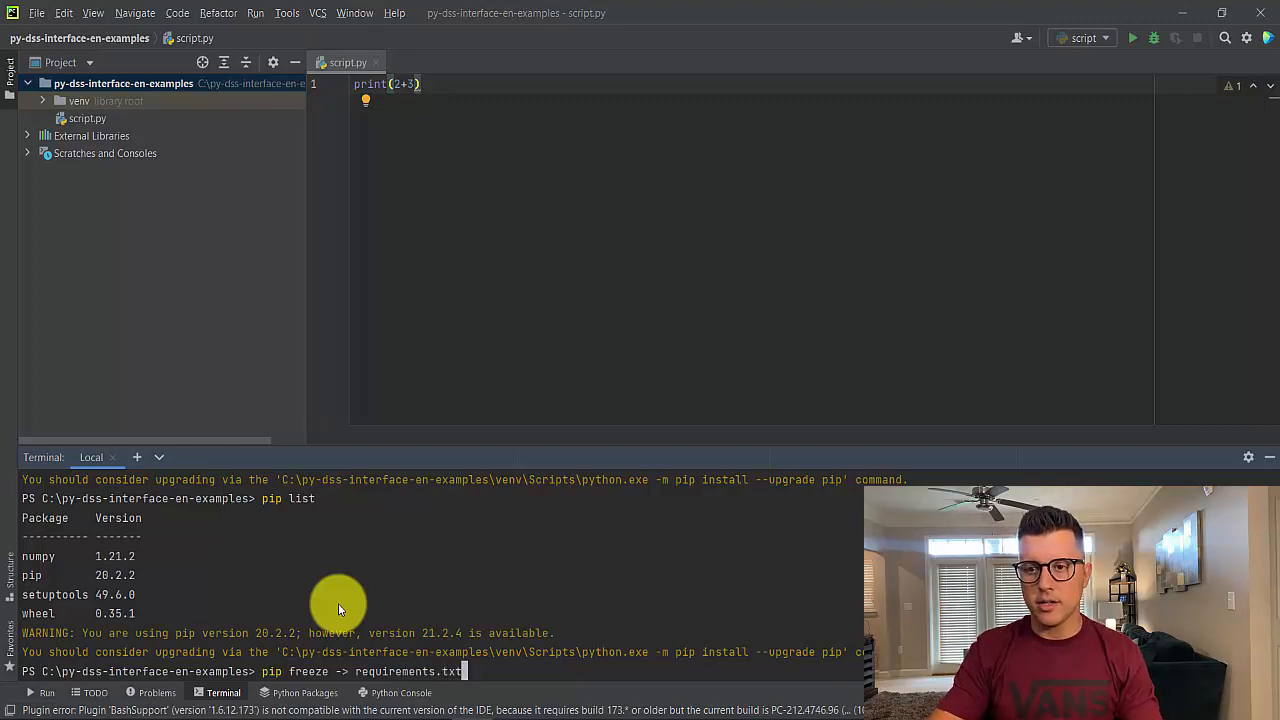
{"action": "key", "text": "Return"}
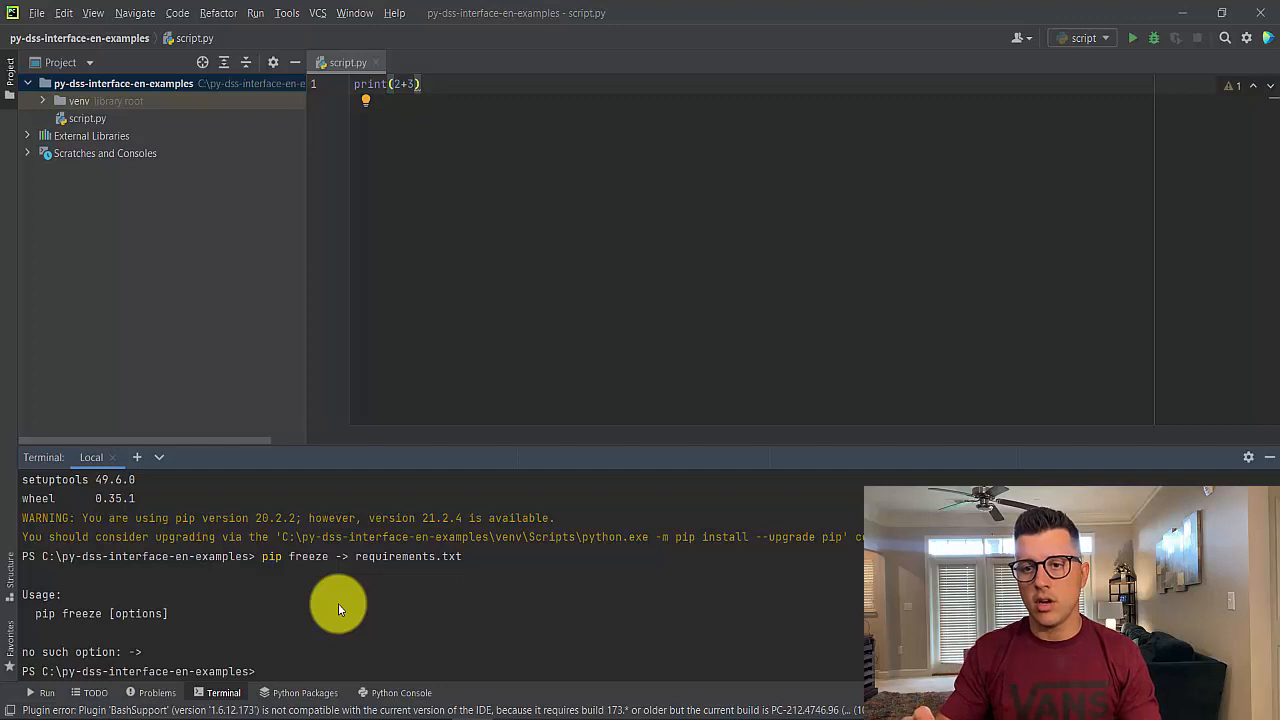
Recall the failed pip freeze command, delete its > character, and run it again
{"action": "key", "text": "Up"}
{"action": "key", "text": "Left"}
{"action": "key", "text": "Left"}
{"action": "key", "text": "Left"}
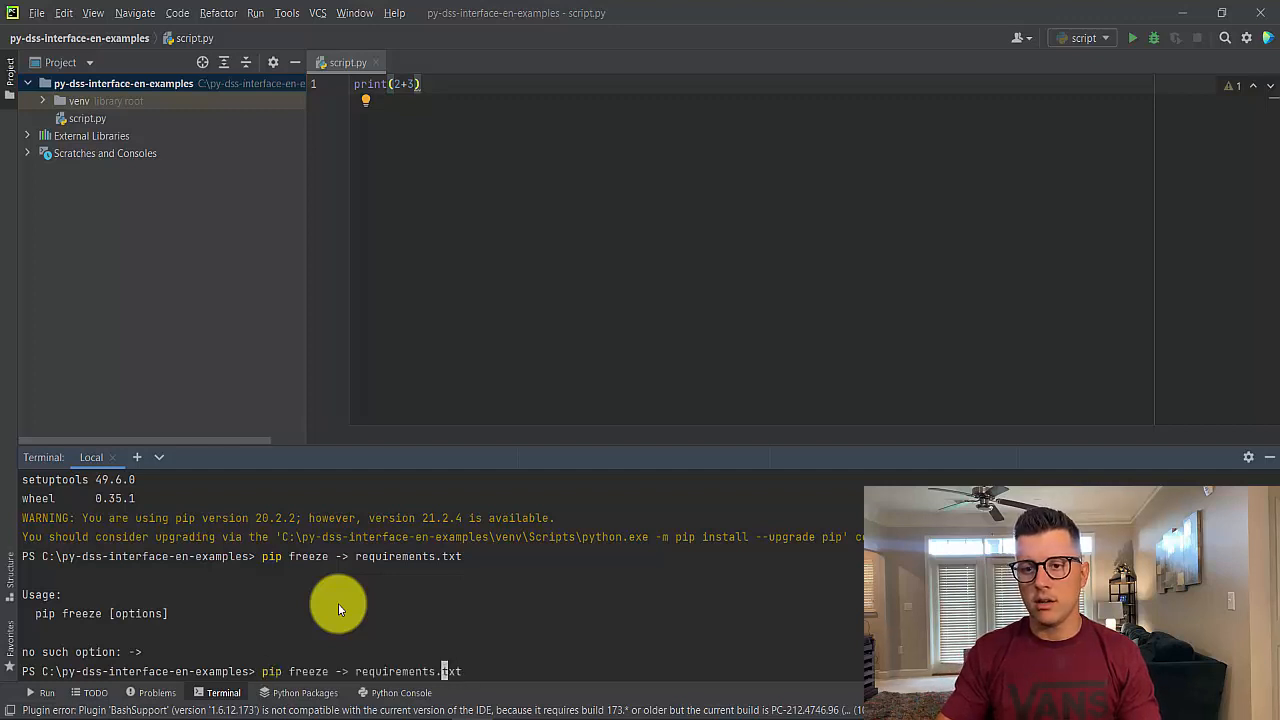
{"action": "key", "text": "Left"}
{"action": "key", "text": "Left"}
{"action": "key", "text": "Left"}
{"action": "key", "text": "Left"}
{"action": "key", "text": "Left"}
{"action": "key", "text": "Left"}
{"action": "key", "text": "Left"}
{"action": "key", "text": "Left"}
{"action": "key", "text": "Left"}
{"action": "key", "text": "Left"}
{"action": "key", "text": "Left"}
{"action": "key", "text": "Left"}
{"action": "key", "text": "Left"}
{"action": "key", "text": "Left"}
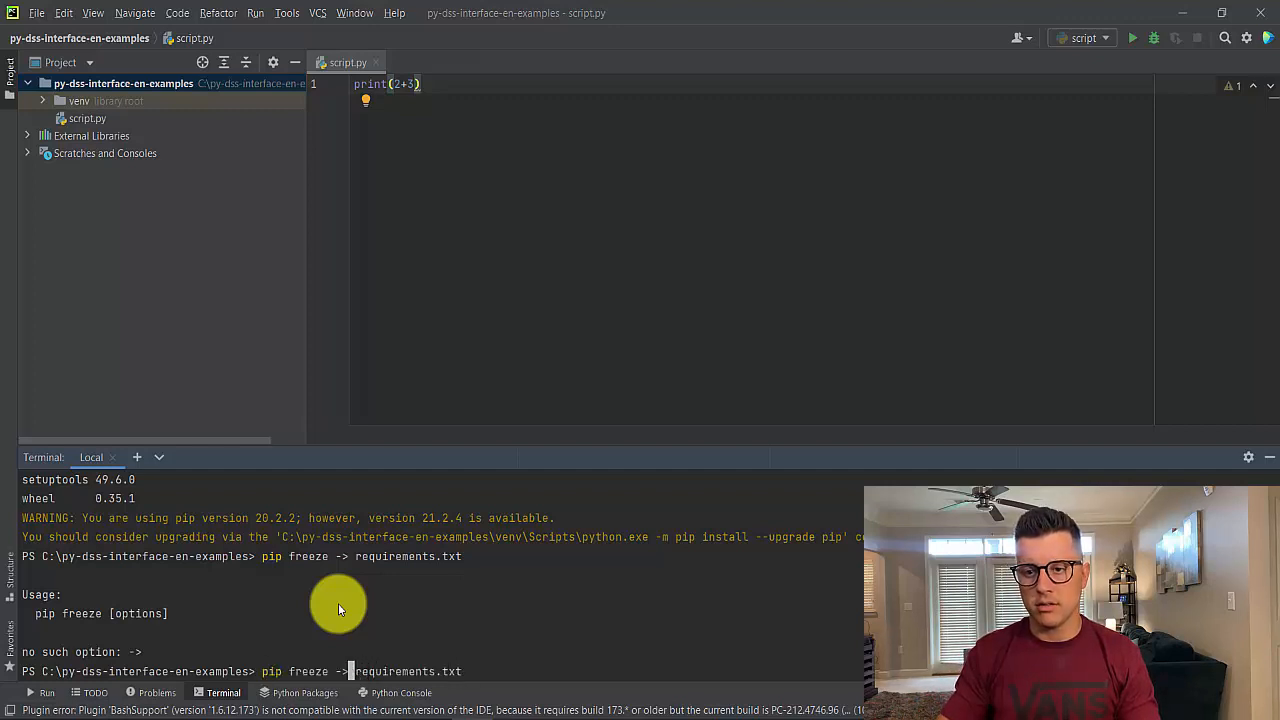
{"action": "key", "text": "BackSpace"}
{"action": "key", "text": "Return"}
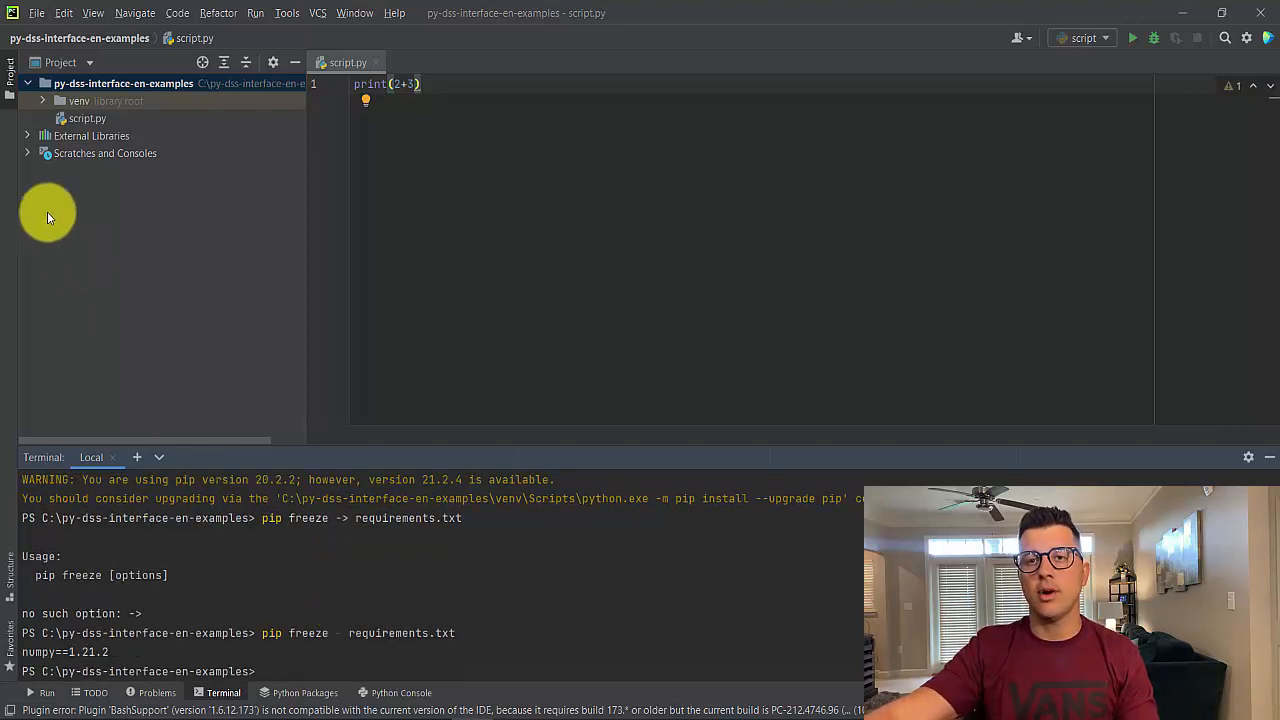
Browse to the py-dss-interface-en-examples folder on drive C: in File Explorer to check for requirements.txt
{"action": "left_click", "coordinate": [30, 85]}
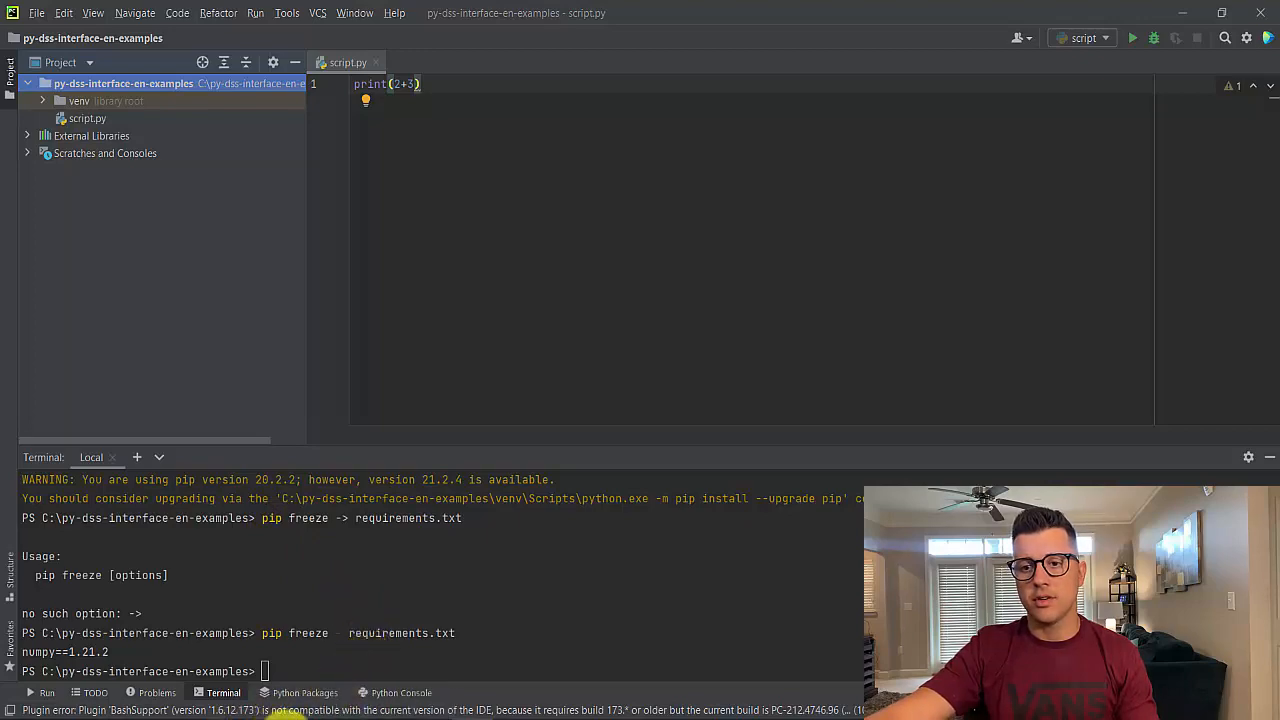
{"action": "left_click", "coordinate": [381, 719]}
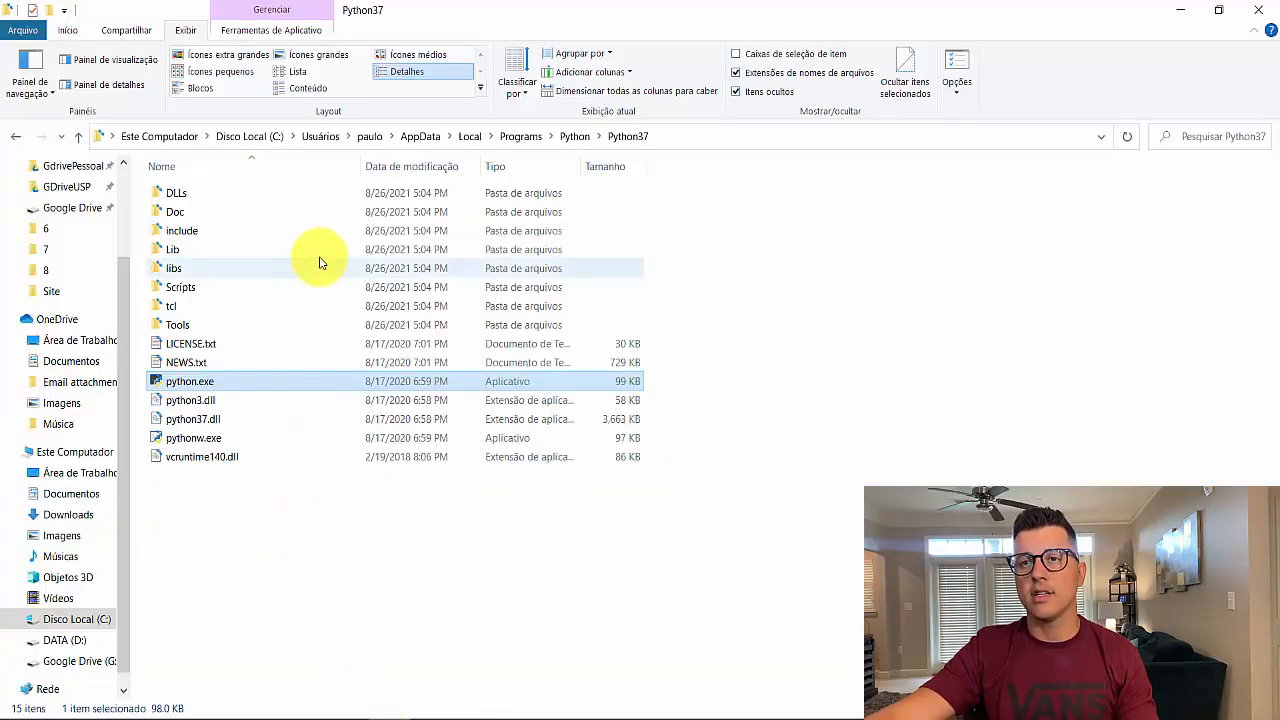
{"action": "left_click", "coordinate": [70, 620]}
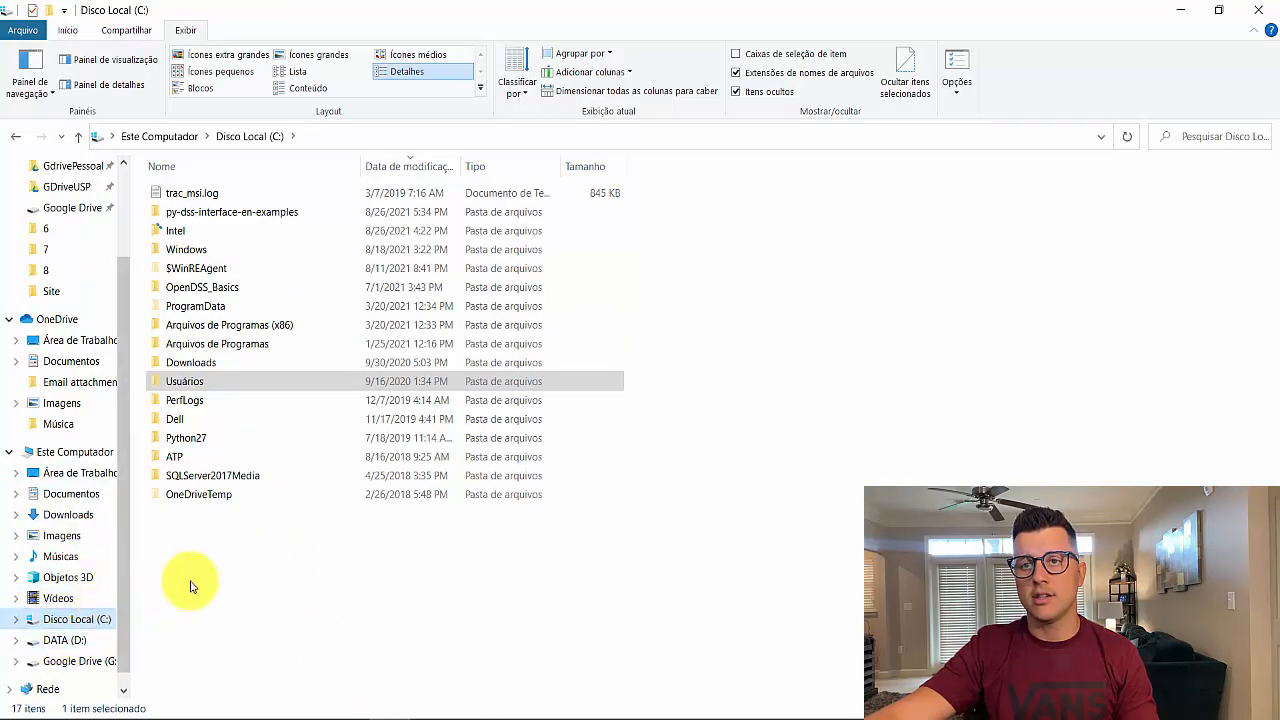
{"action": "double_click", "coordinate": [268, 224]}
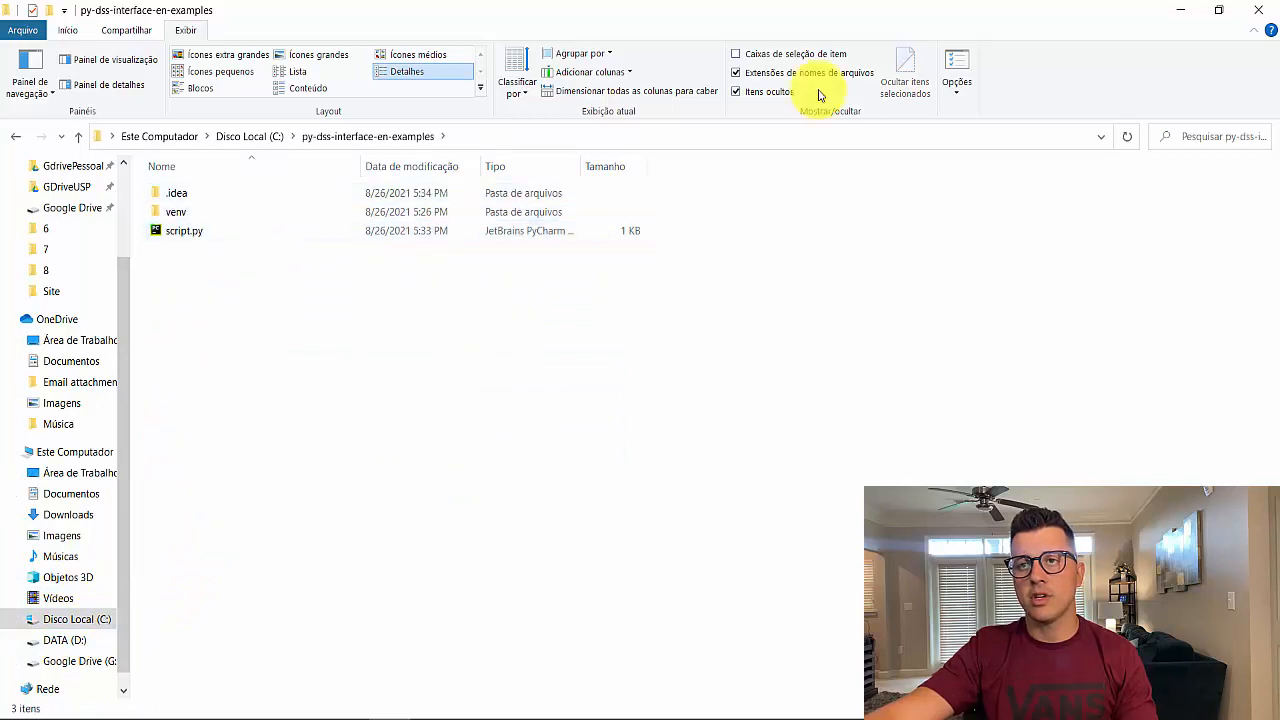
{"action": "left_click", "coordinate": [1178, 12]}
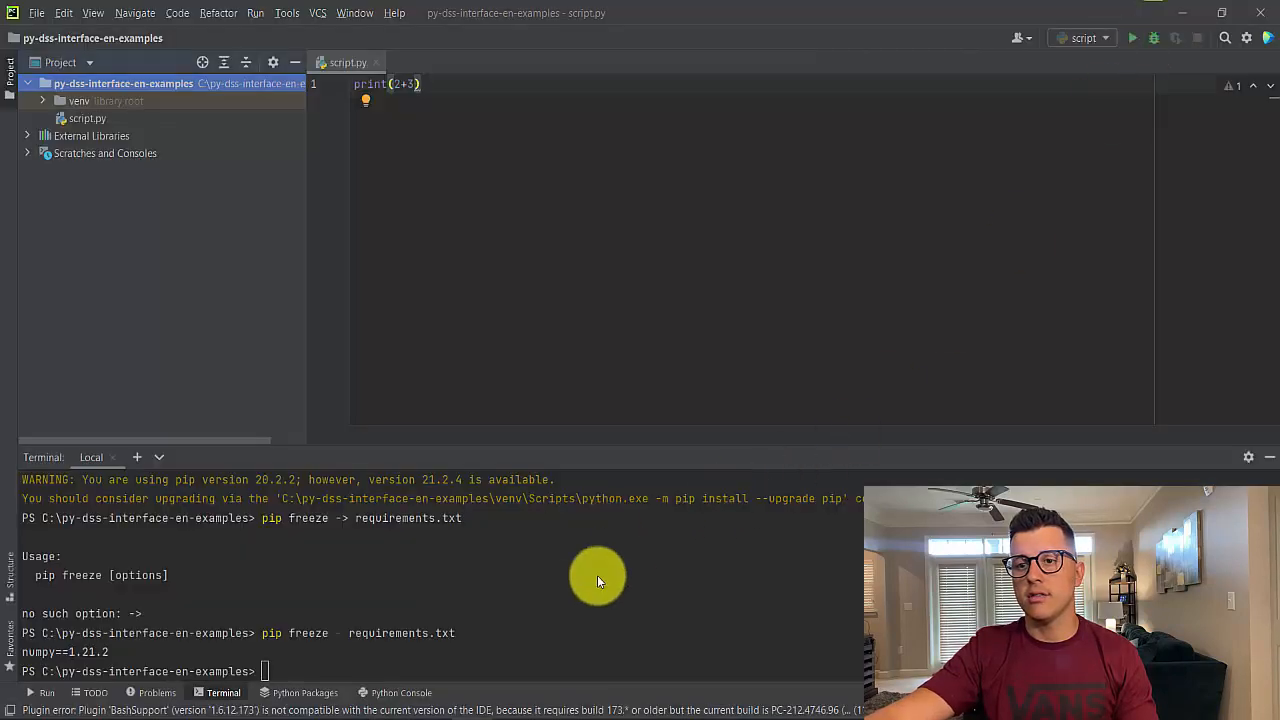
Recall the pip freeze command, correct it to pip freeze > requirements.txt, and run it in the terminal
{"action": "key", "text": "Down"}
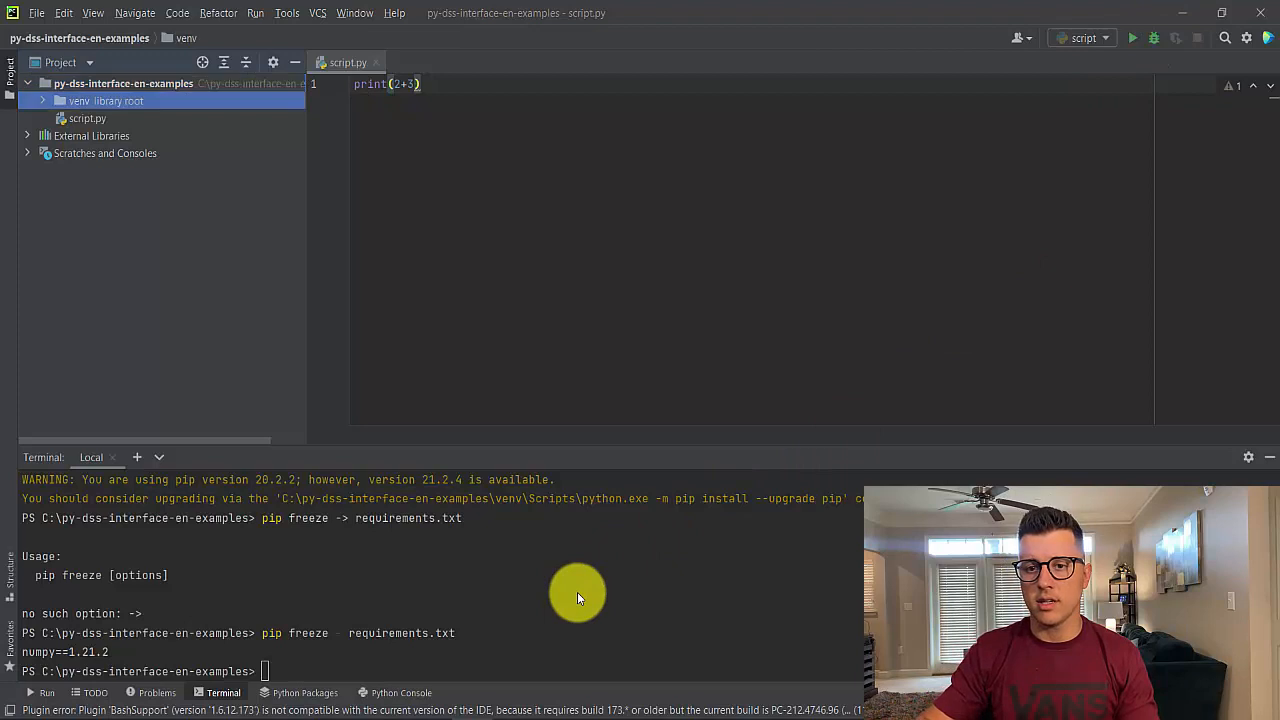
{"action": "double_click", "coordinate": [436, 669]}
{"action": "key", "text": "Up"}
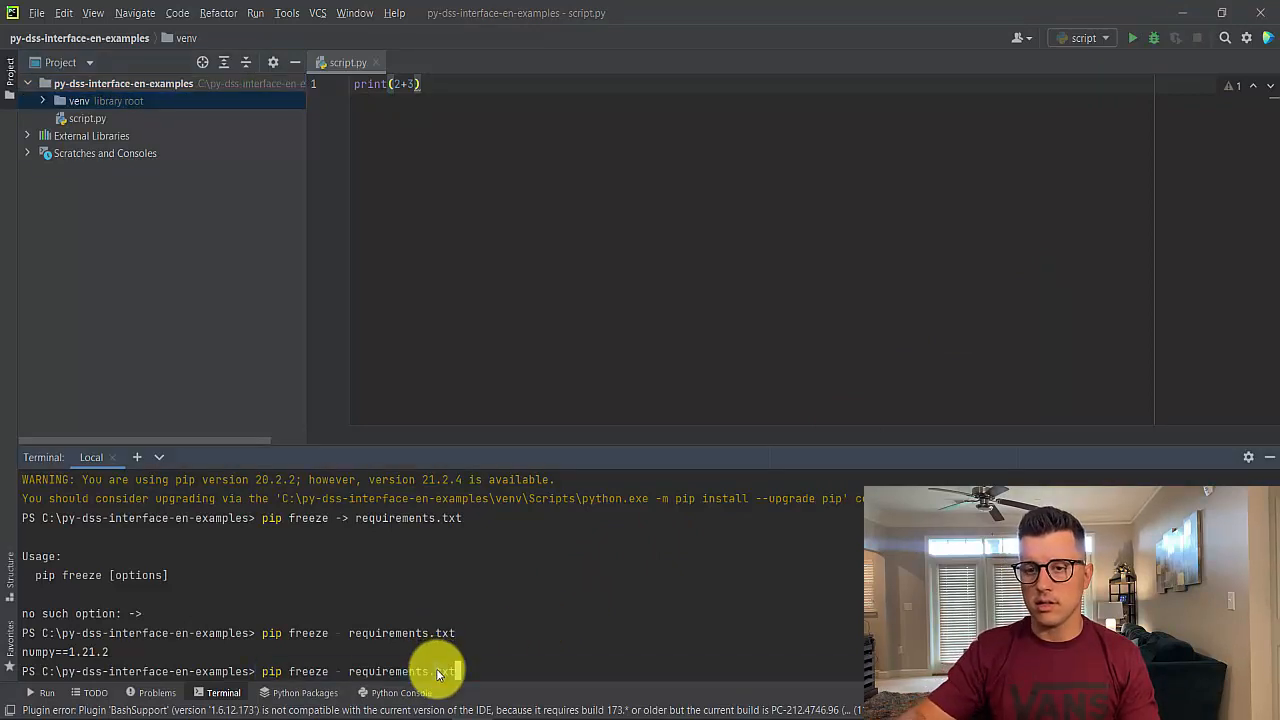
{"action": "key", "text": "Left"}
{"action": "key", "text": "Left"}
{"action": "key", "text": "Left"}
{"action": "key", "text": "Left"}
{"action": "key", "text": "Left"}
{"action": "key", "text": "Left"}
{"action": "key", "text": "Left"}
{"action": "key", "text": "Left"}
{"action": "key", "text": "Left"}
{"action": "key", "text": "Left"}
{"action": "key", "text": "Left"}
{"action": "key", "text": "Left"}
{"action": "key", "text": "Left"}
{"action": "key", "text": "Left"}
{"action": "key", "text": "Left"}
{"action": "key", "text": "Left"}
{"action": "key", "text": "Left"}
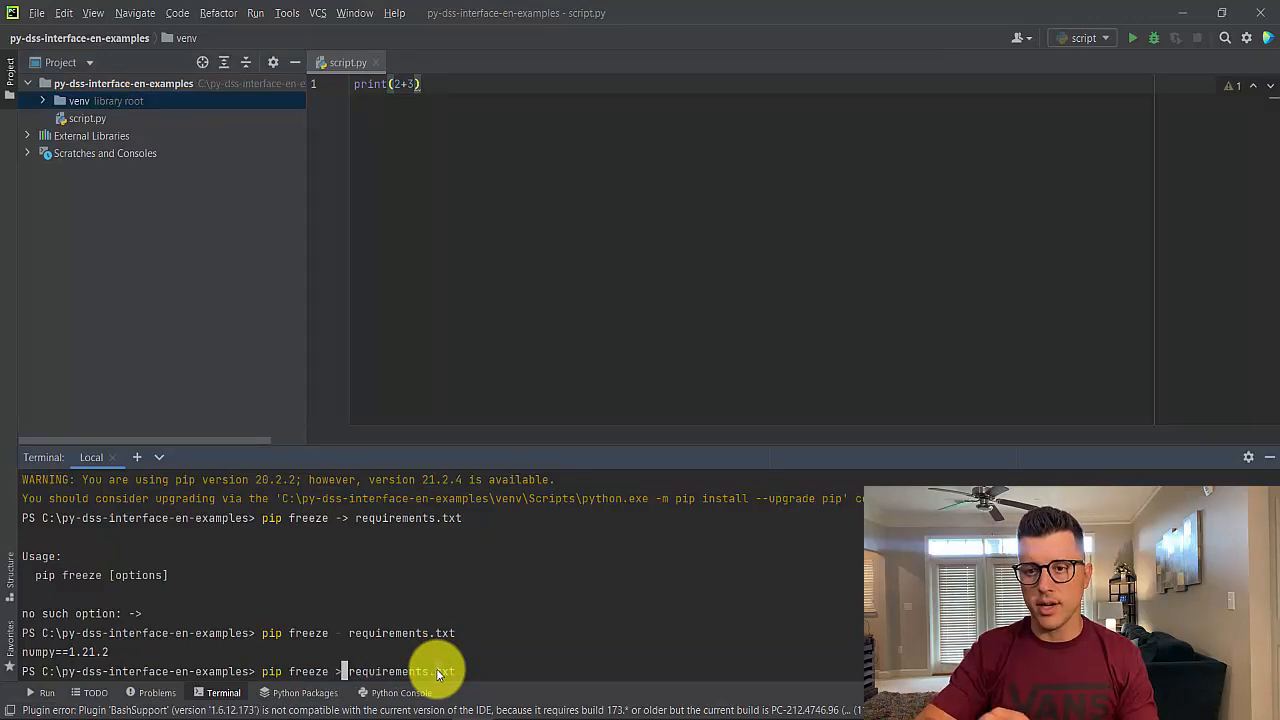
{"action": "key", "text": "Return"}
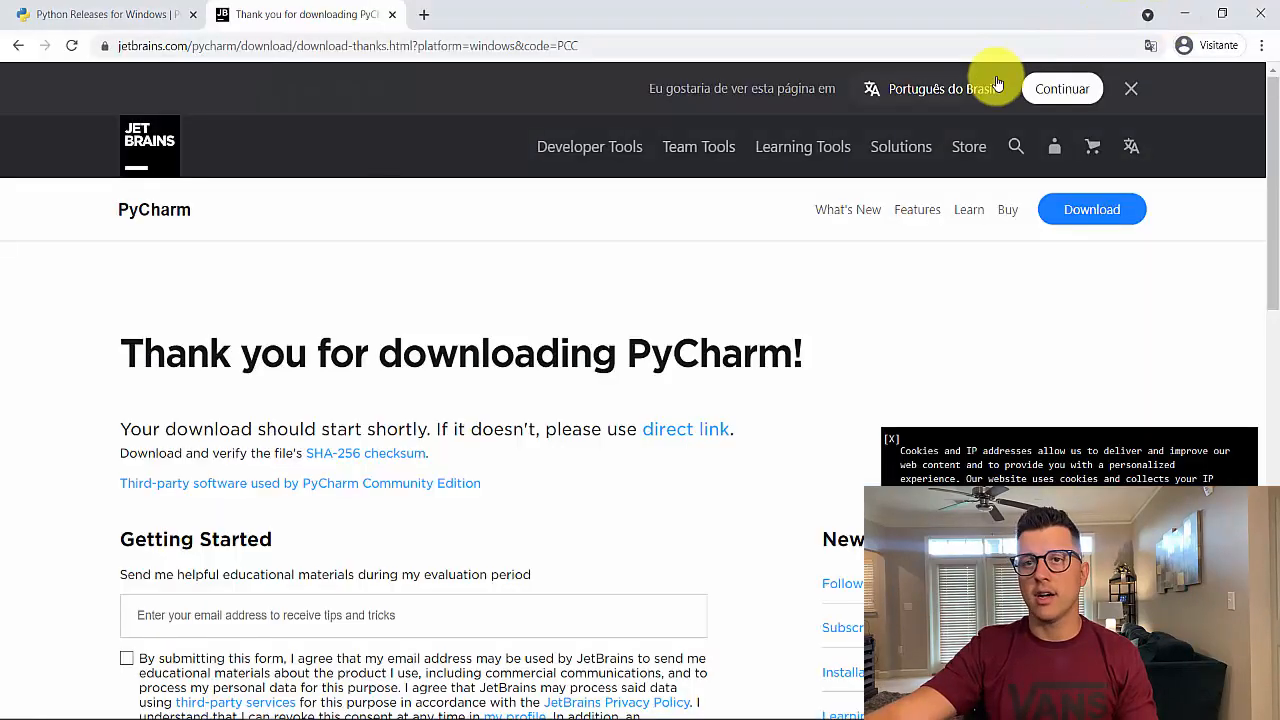
Open requirements.txt from the project folder in Notepad and in the editor to review its contents
{"action": "left_click", "coordinate": [389, 719]}
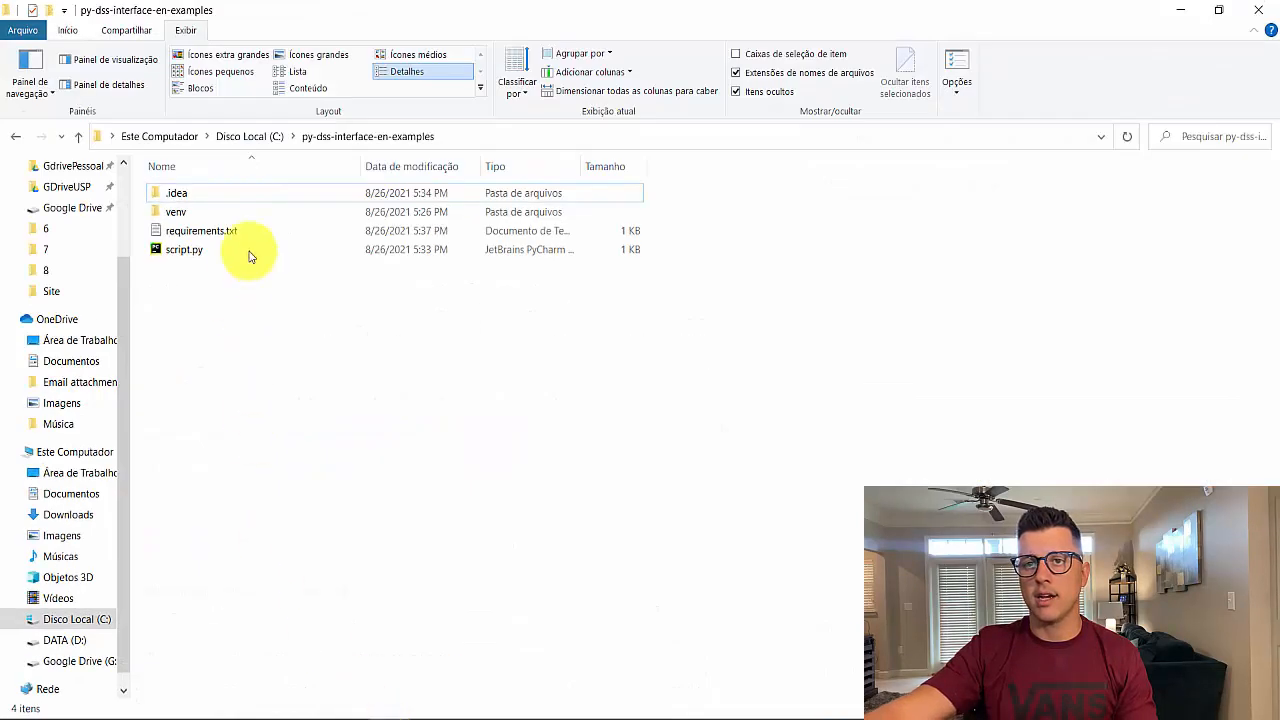
{"action": "left_click", "coordinate": [1180, 9]}
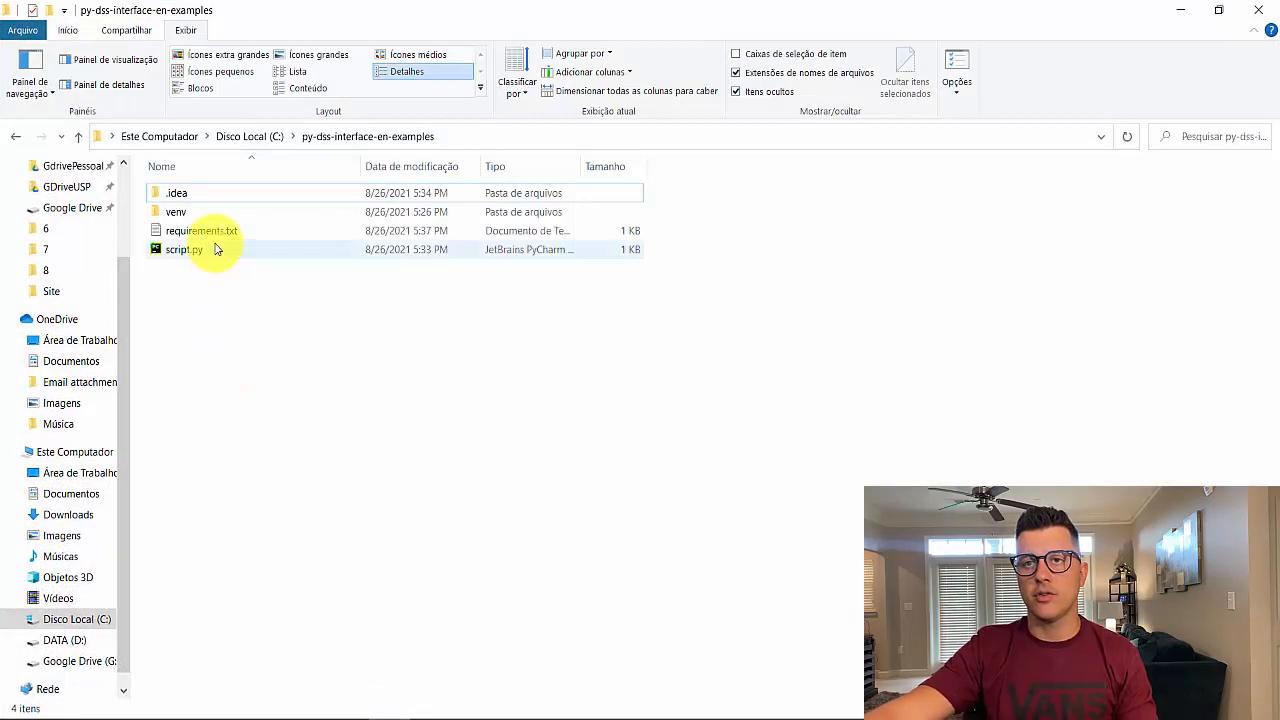
{"action": "left_click", "coordinate": [217, 232]}
{"action": "double_click", "coordinate": [217, 232]}
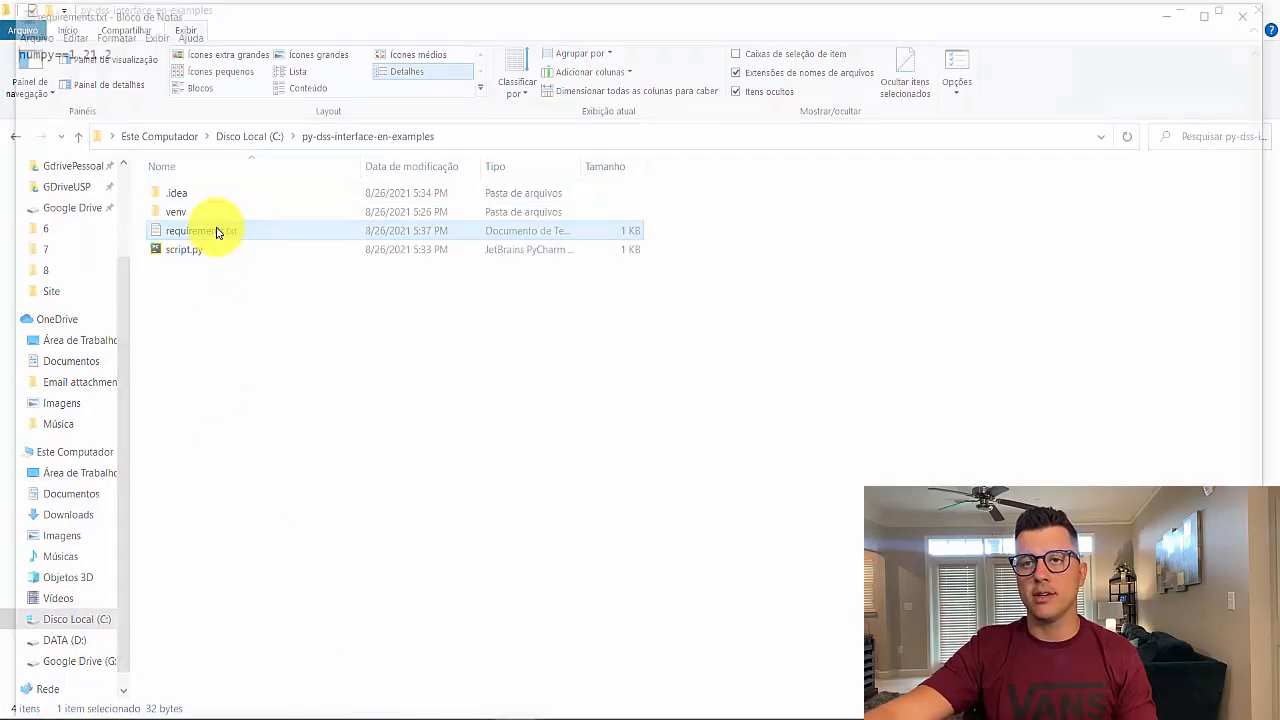
{"action": "left_click", "coordinate": [1259, 7]}
{"action": "left_click", "coordinate": [1181, 12]}
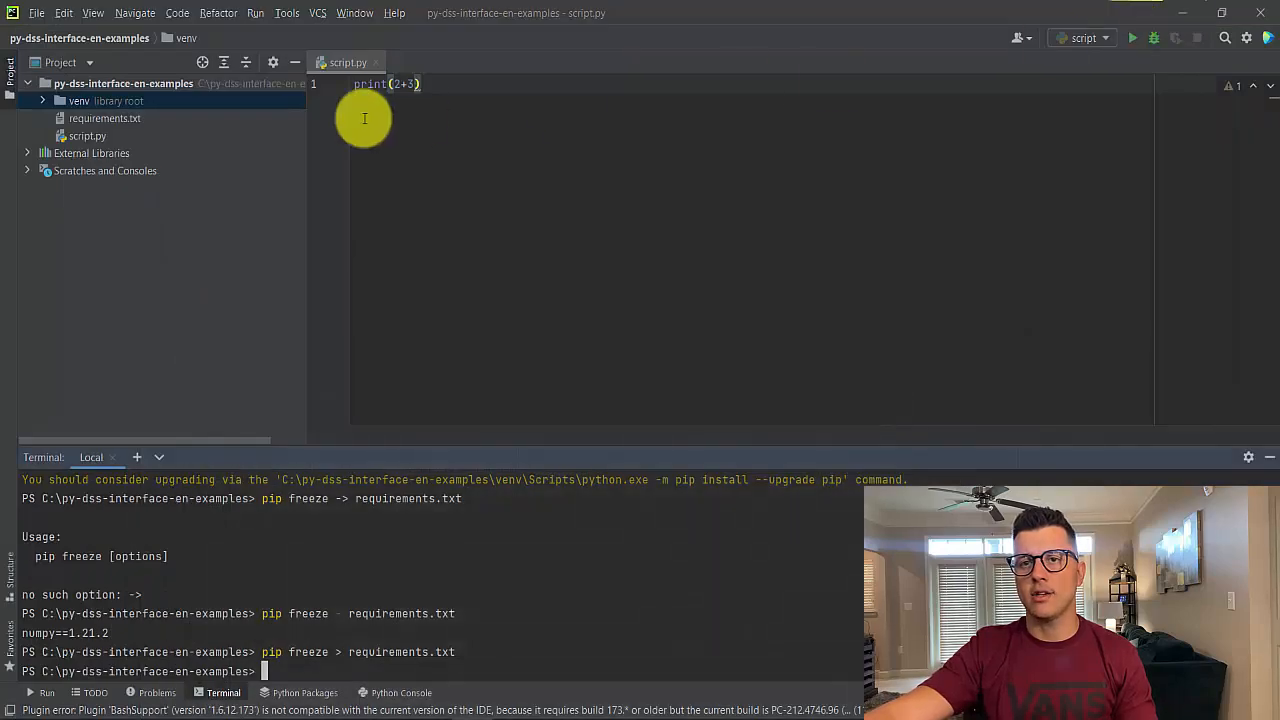
{"action": "left_click", "coordinate": [105, 118]}
{"action": "double_click", "coordinate": [105, 118]}
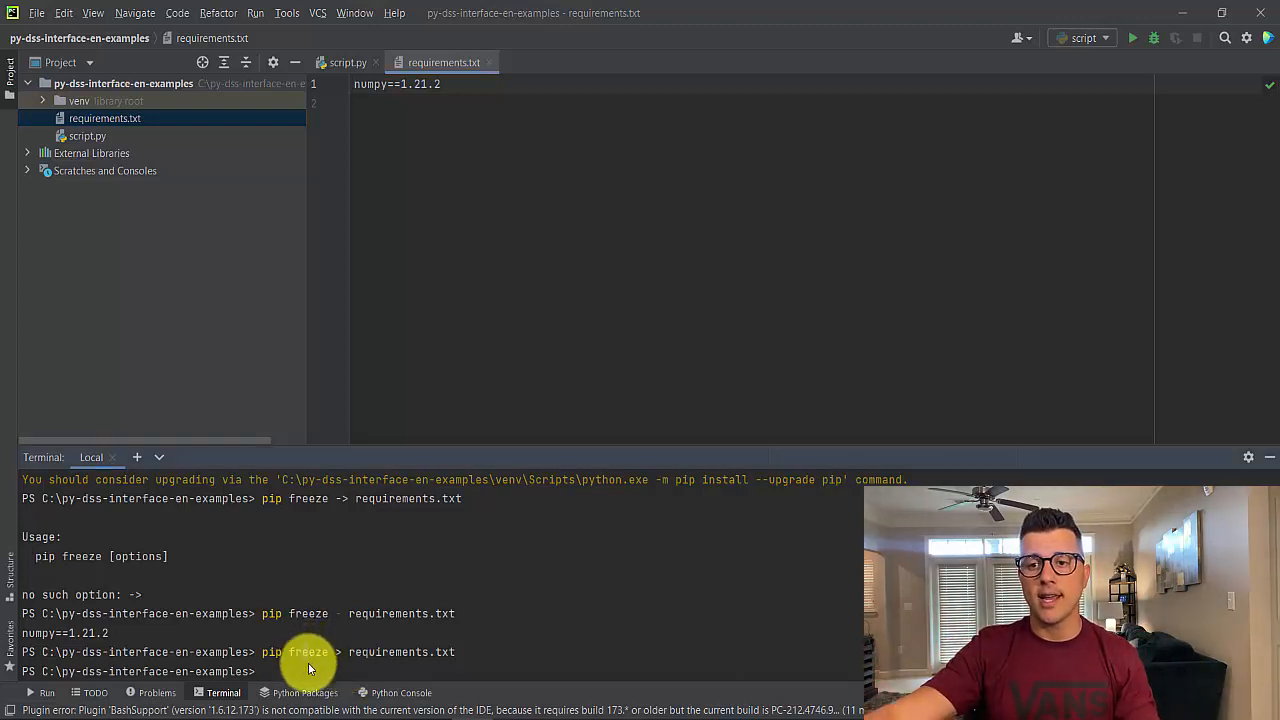
Install the listed packages by running pip install -r requirements.txt in the project terminal
{"action": "type", "text": "pip "}
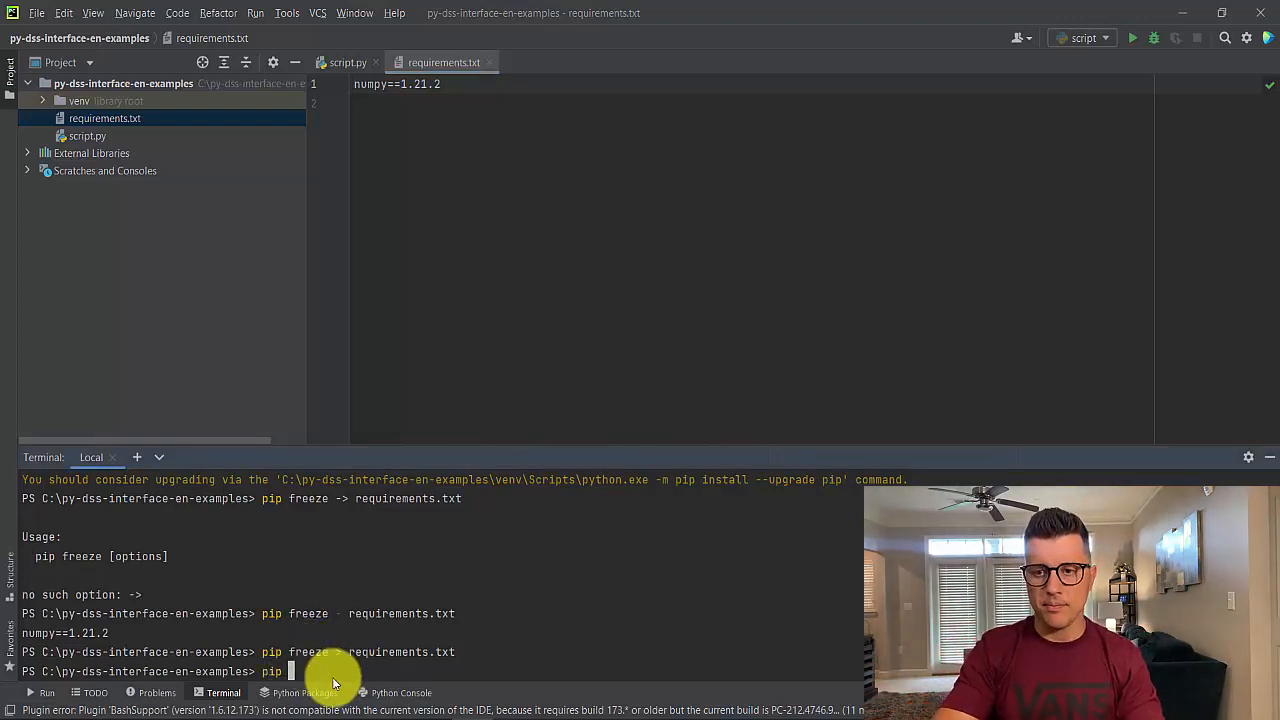
{"action": "type", "text": "install"}
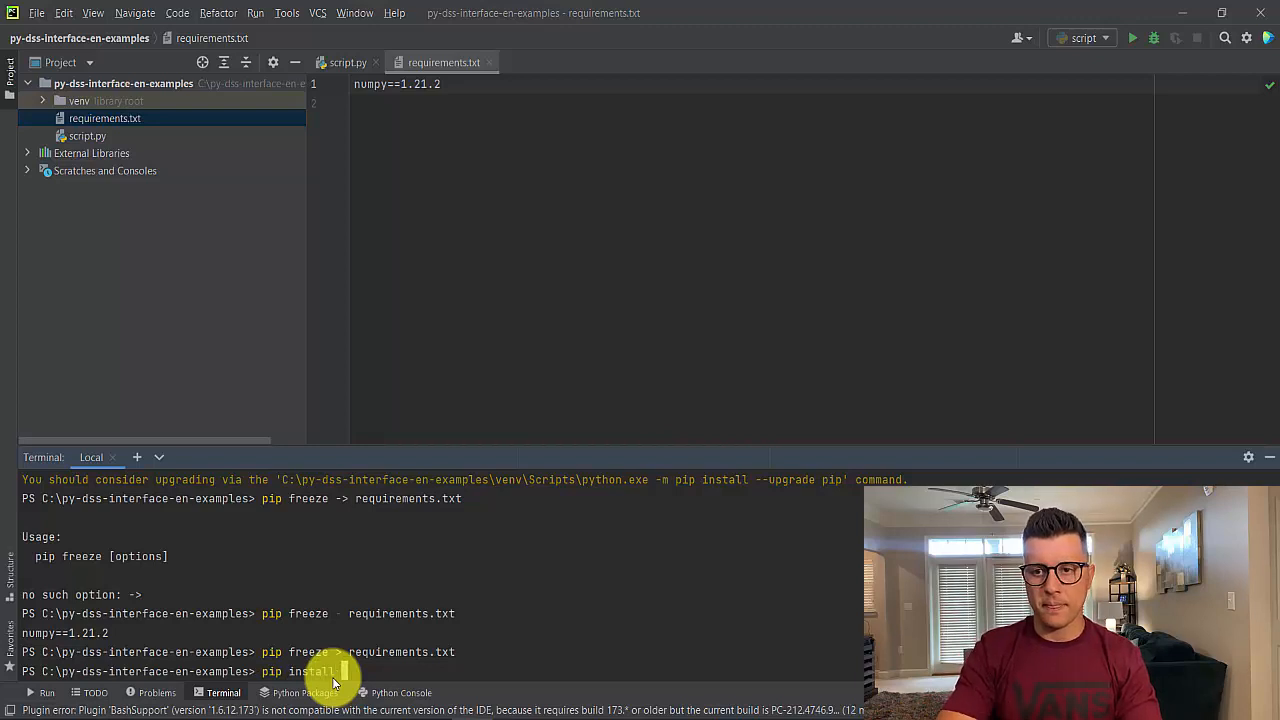
{"action": "type", "text": " -r requi"}
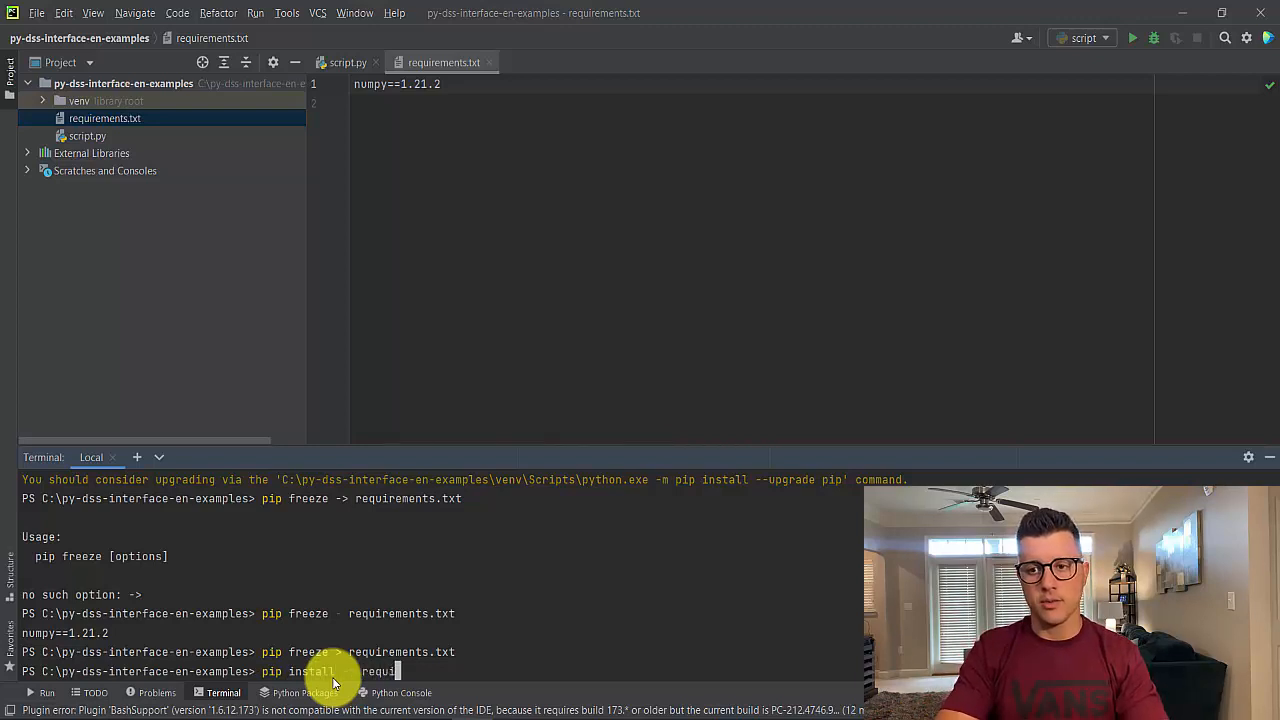
{"action": "type", "text": "rements."}
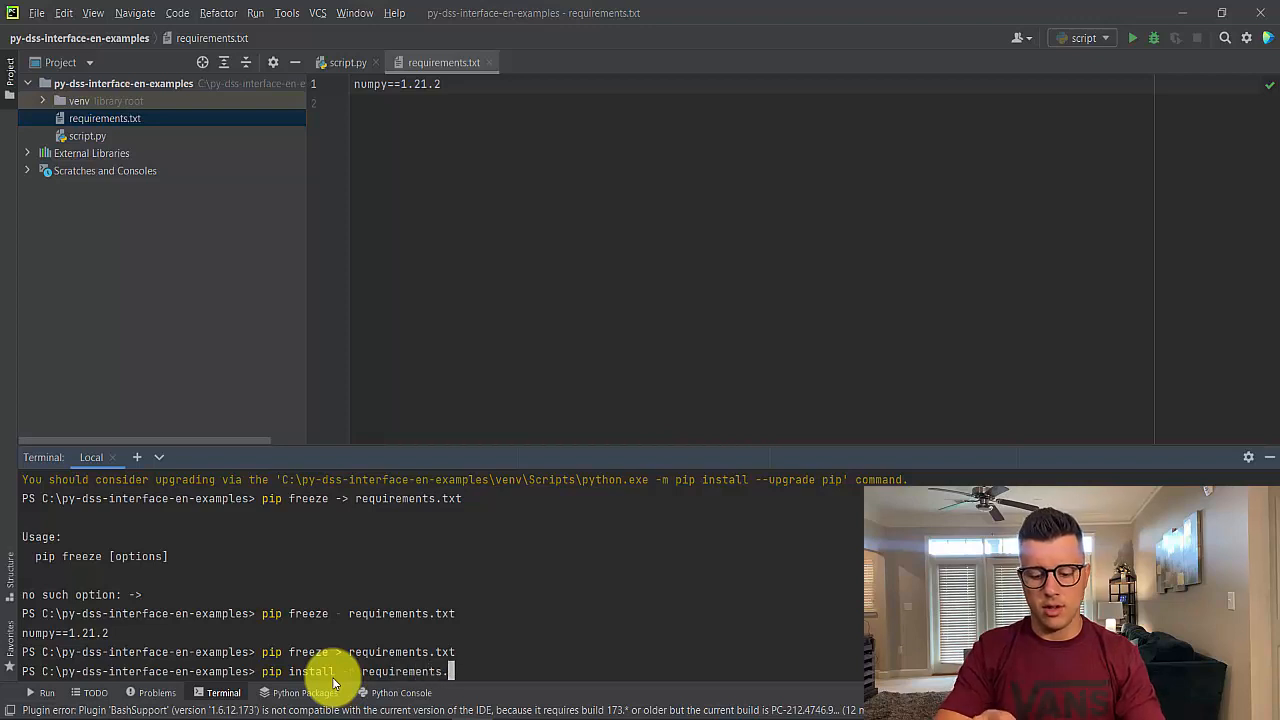
{"action": "type", "text": "txt"}
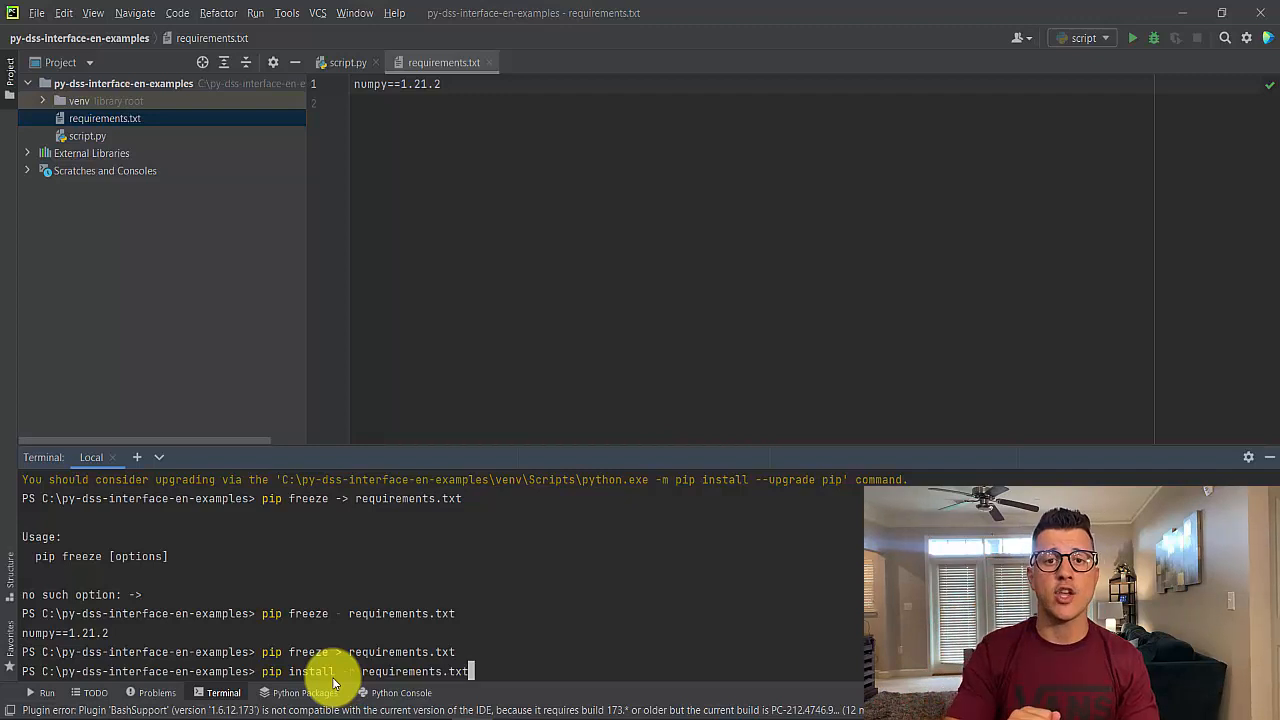
{"action": "key", "text": "Return"}
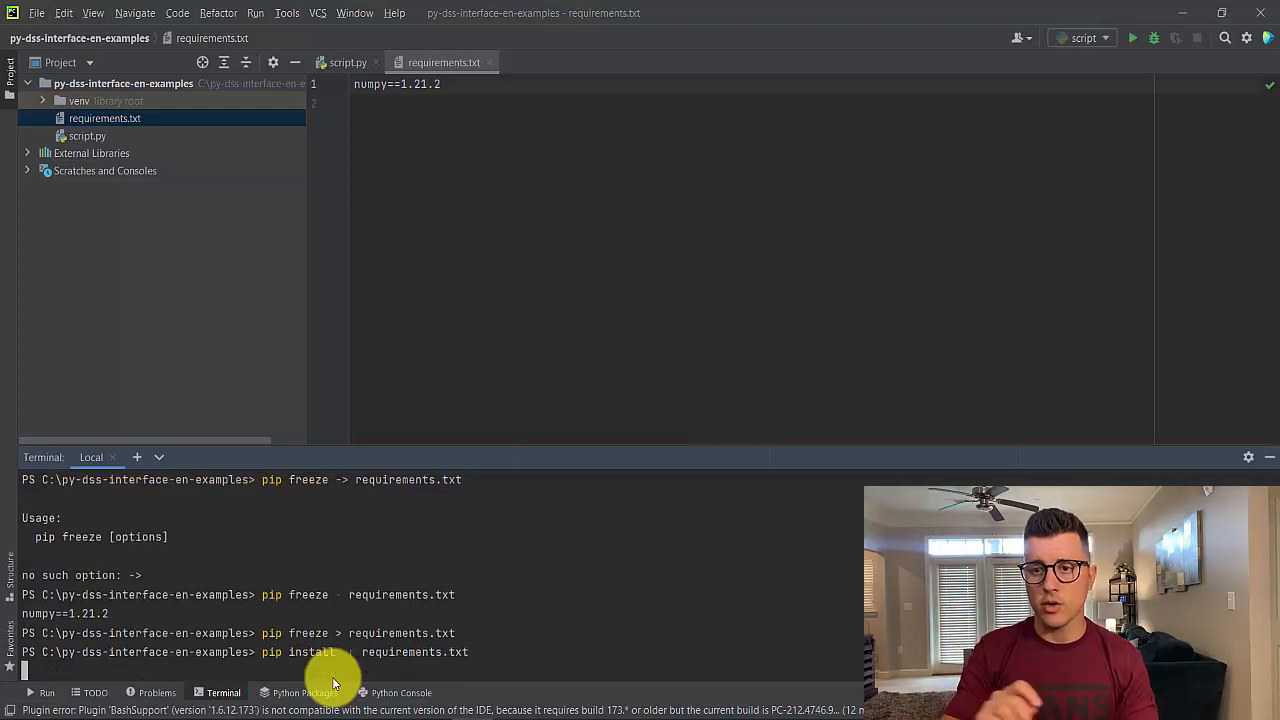